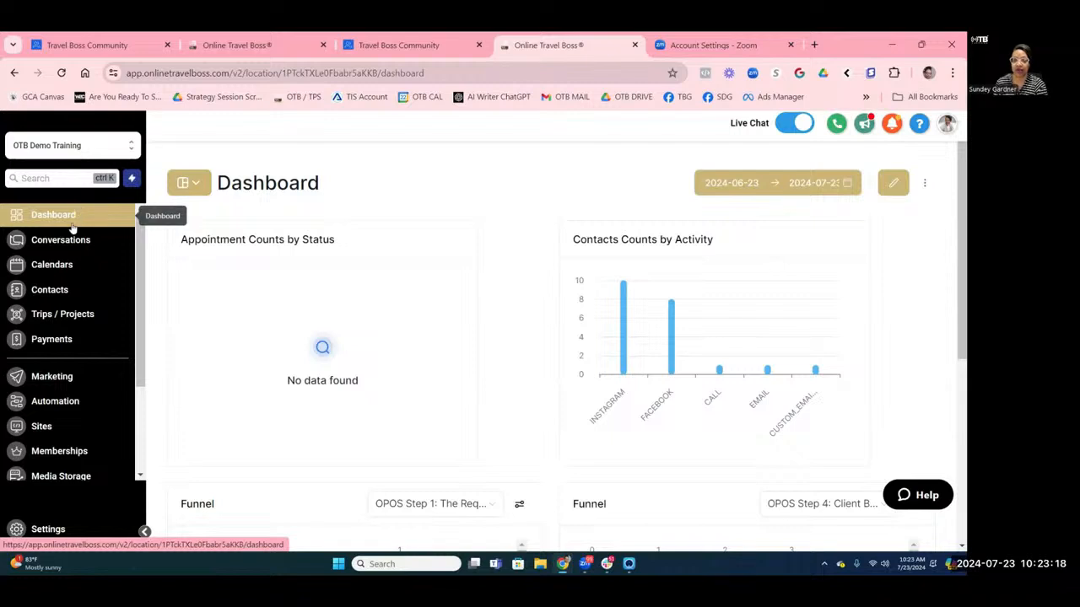
Go to Sites > Forms > Builder, open the OPOS Step 2 folder and choose Add Form.
{"action": "left_click", "coordinate": [46, 426]}
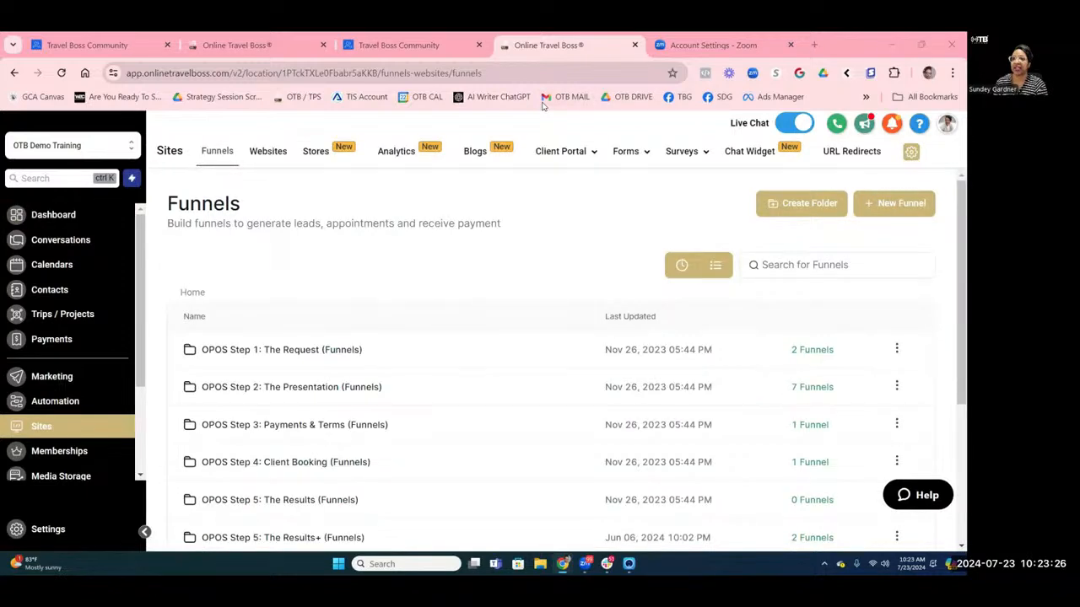
{"action": "mouse_move", "coordinate": [644, 152]}
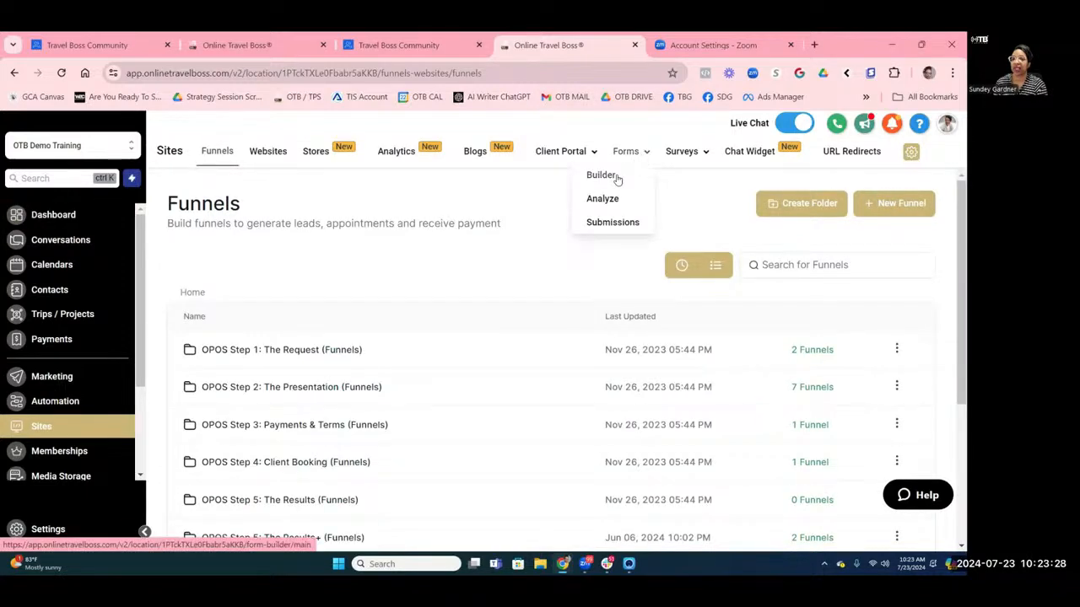
{"action": "left_click", "coordinate": [617, 177]}
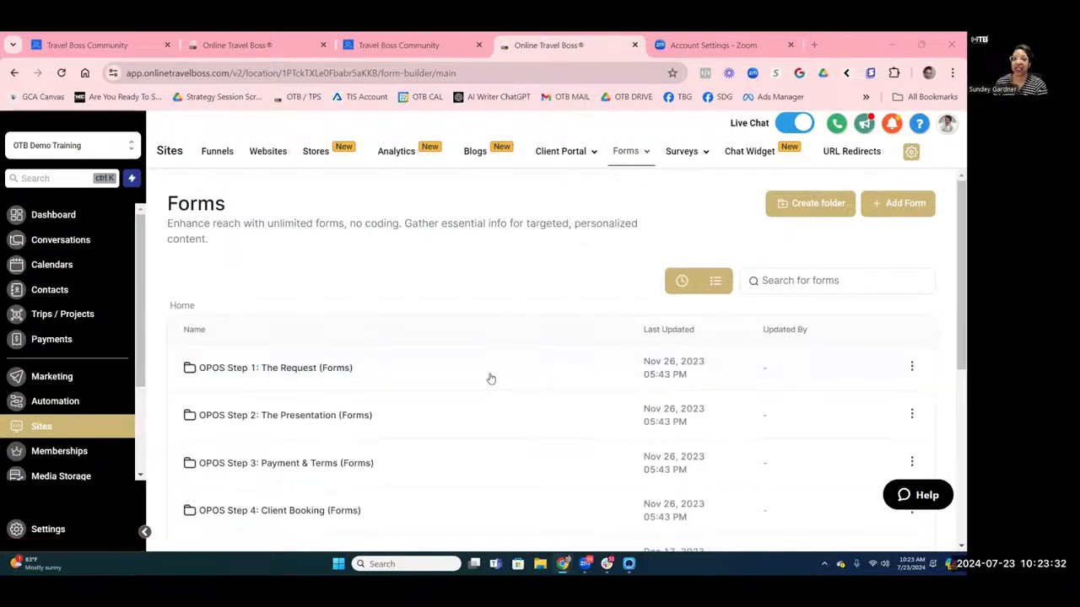
{"action": "left_click", "coordinate": [899, 204]}
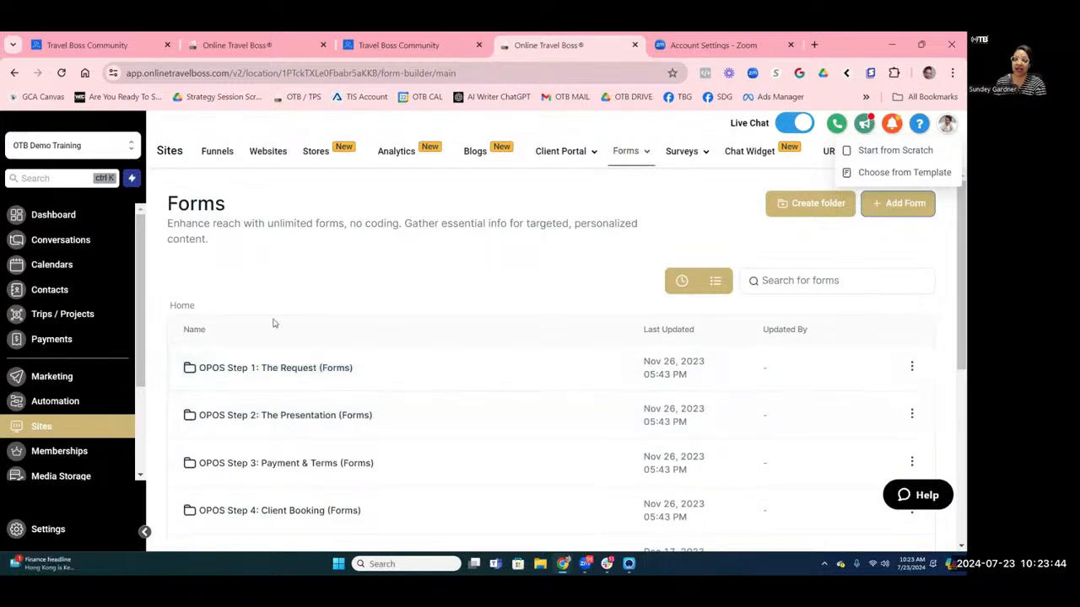
{"action": "scroll", "coordinate": [268, 326], "scroll_direction": "down", "scroll_amount": 1}
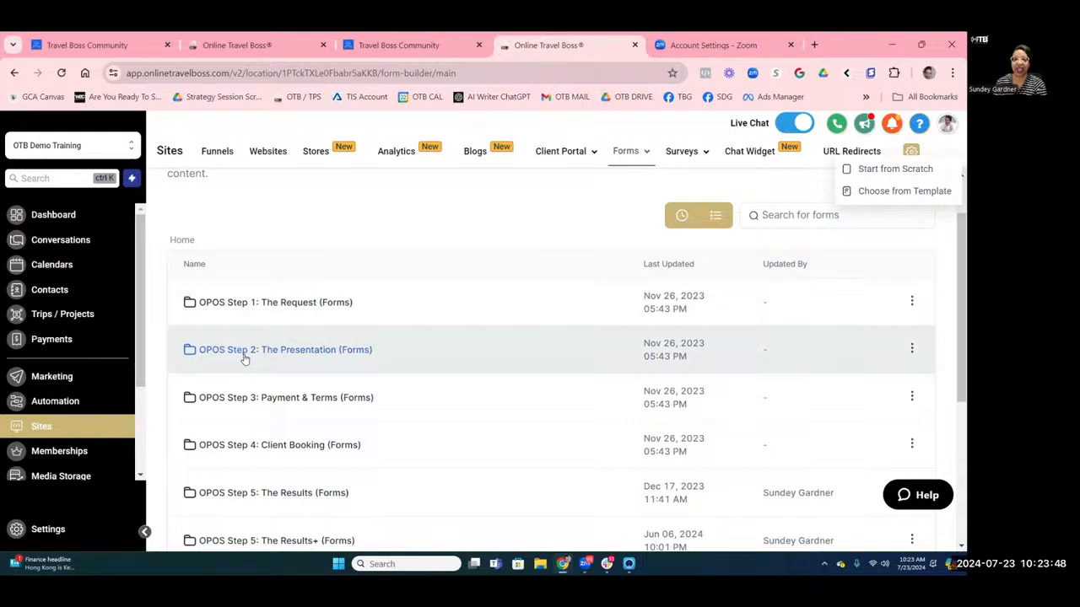
{"action": "left_click", "coordinate": [244, 359]}
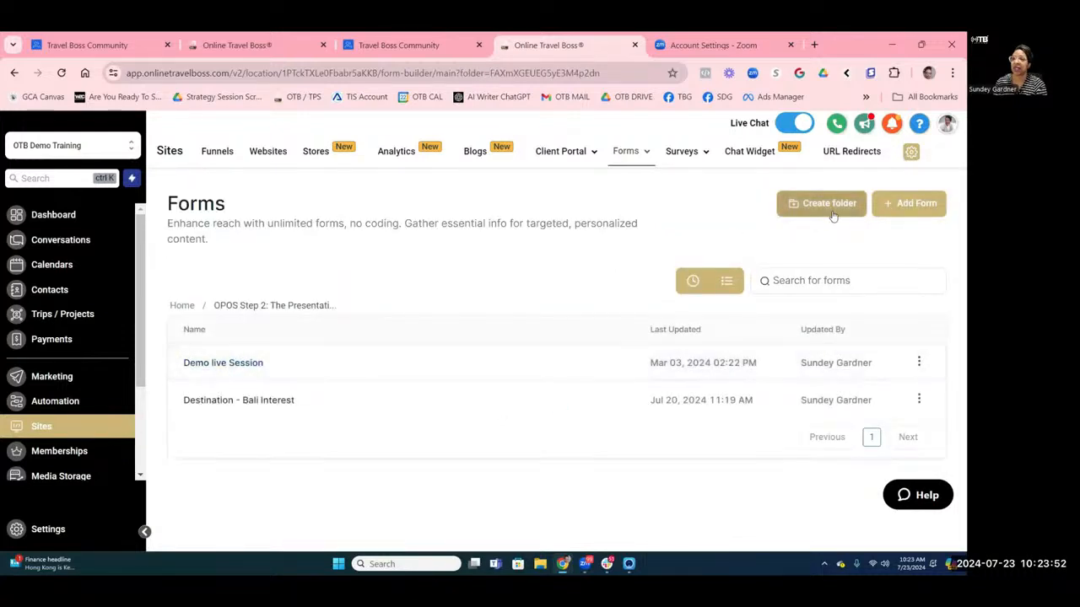
{"action": "left_click", "coordinate": [919, 211]}
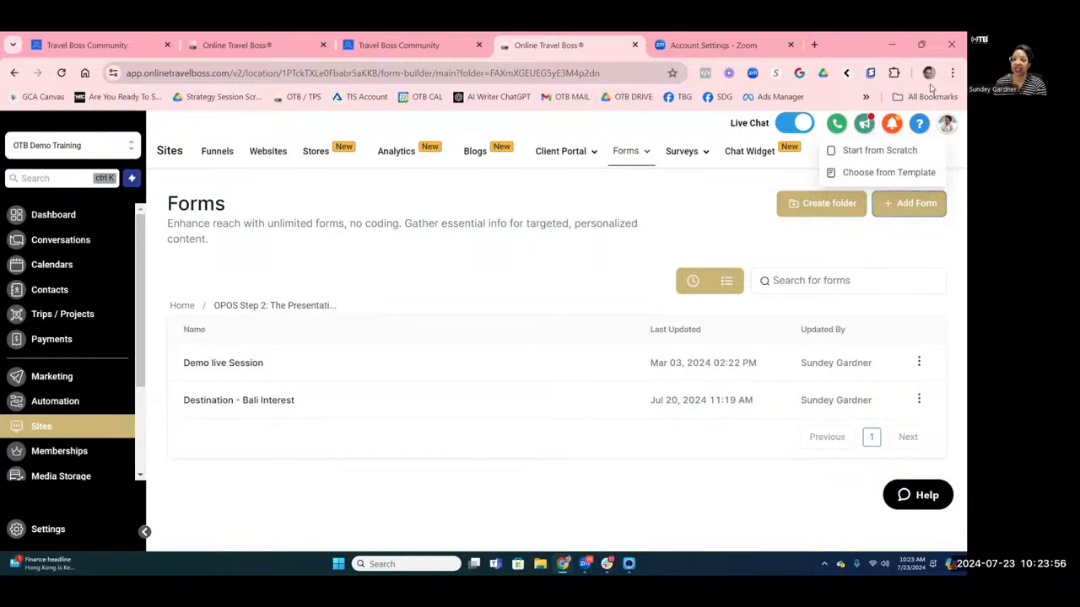
Create the new form from a template and check the template sort options.
{"action": "left_click", "coordinate": [854, 177]}
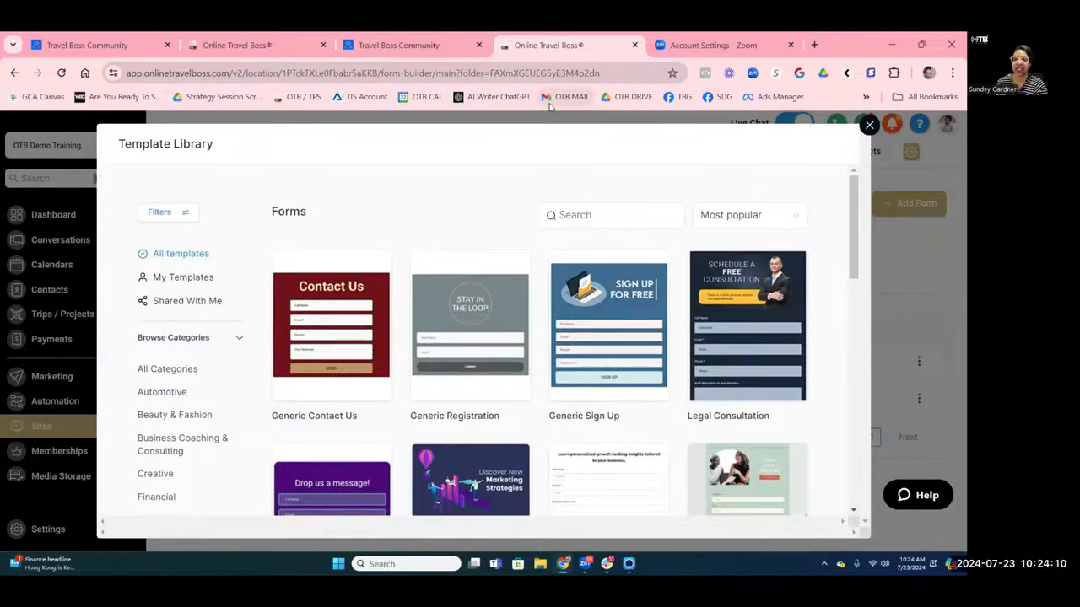
{"action": "triple_click", "coordinate": [666, 173]}
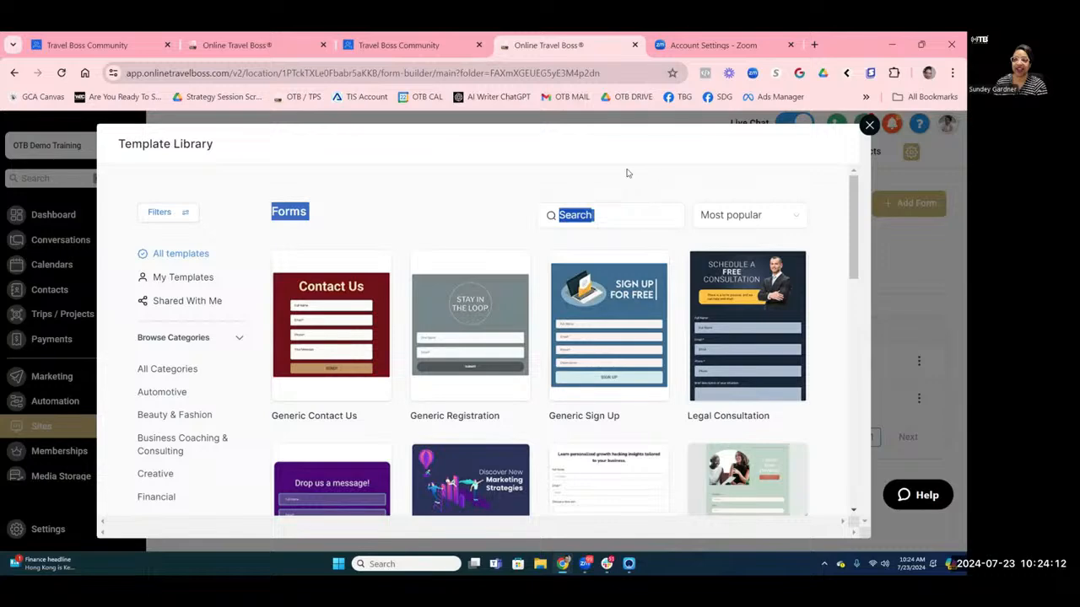
{"action": "scroll", "coordinate": [552, 243], "scroll_direction": "down", "scroll_amount": 3}
{"action": "scroll", "coordinate": [555, 245], "scroll_direction": "up", "scroll_amount": 2}
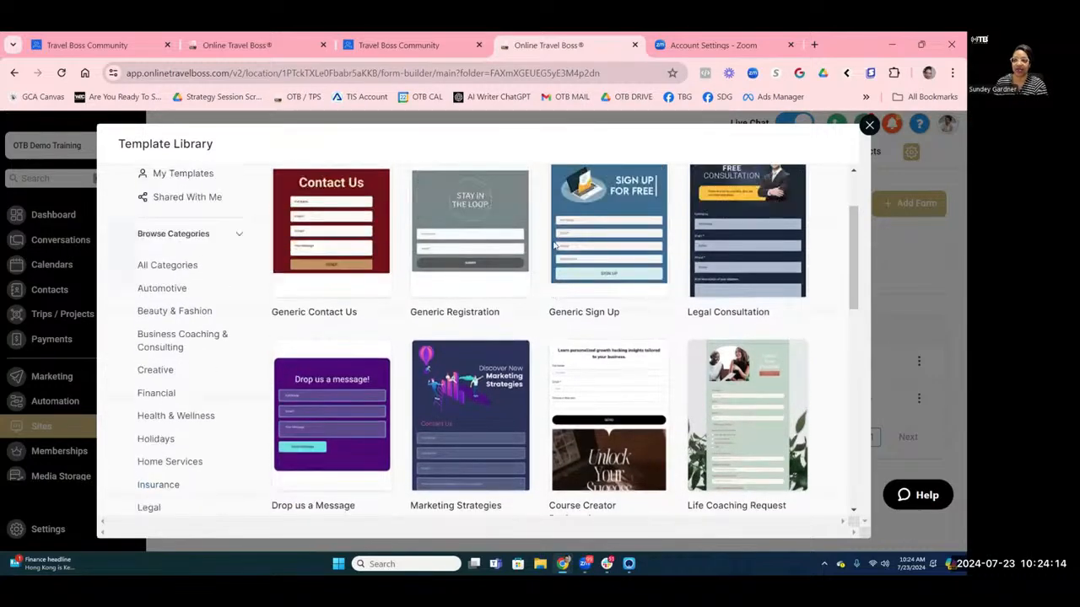
{"action": "scroll", "coordinate": [554, 244], "scroll_direction": "up", "scroll_amount": 2}
{"action": "left_click", "coordinate": [700, 217]}
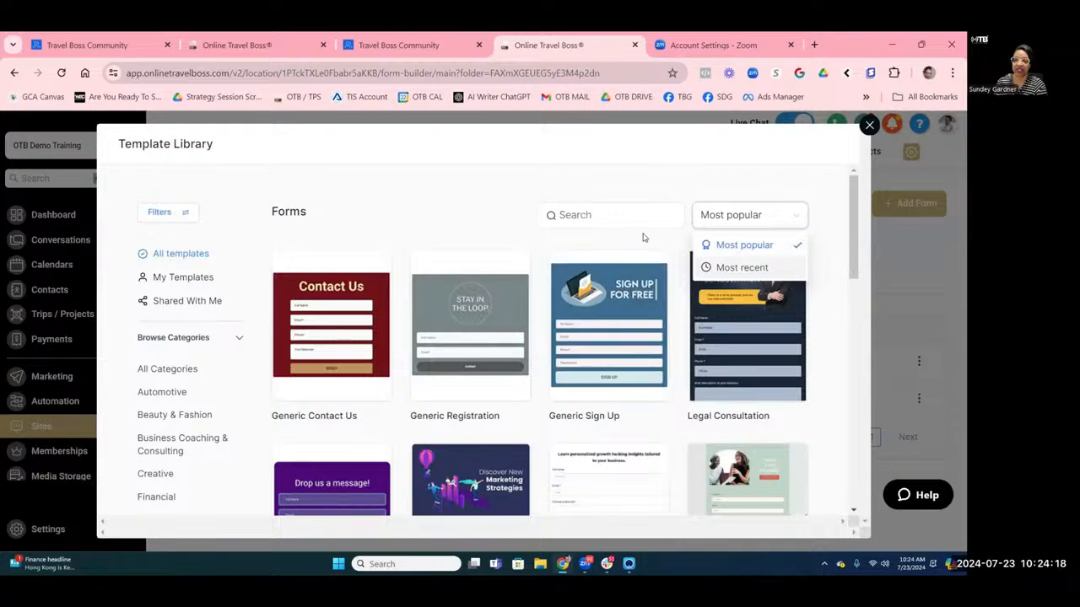
Scroll through the Template Library and load more templates.
{"action": "scroll", "coordinate": [641, 238], "scroll_direction": "down", "scroll_amount": 3}
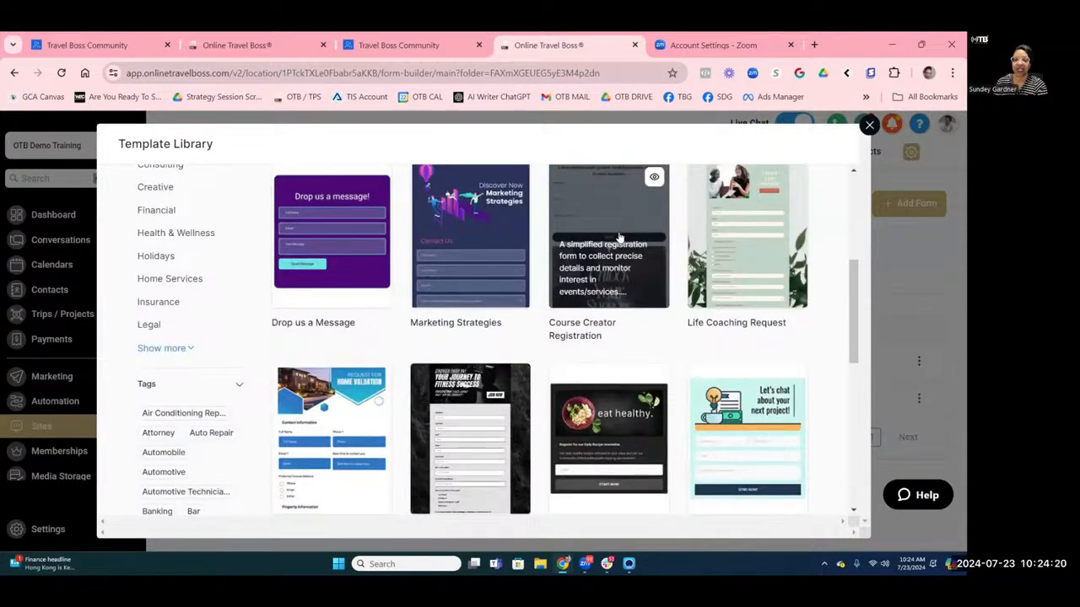
{"action": "scroll", "coordinate": [619, 240], "scroll_direction": "down", "scroll_amount": 3}
{"action": "scroll", "coordinate": [617, 242], "scroll_direction": "down", "scroll_amount": 2}
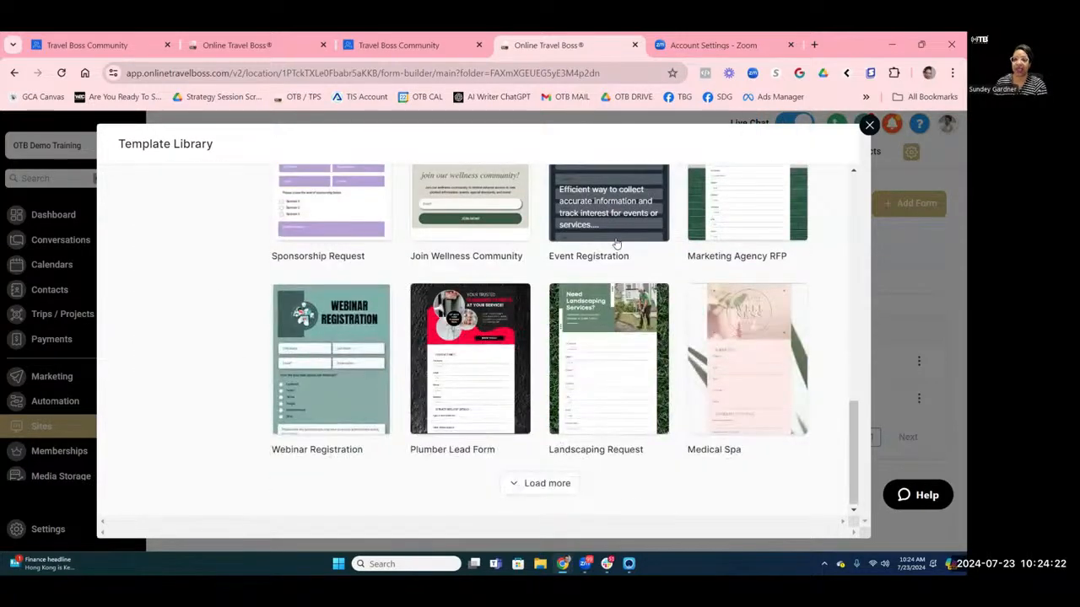
{"action": "left_click", "coordinate": [538, 483]}
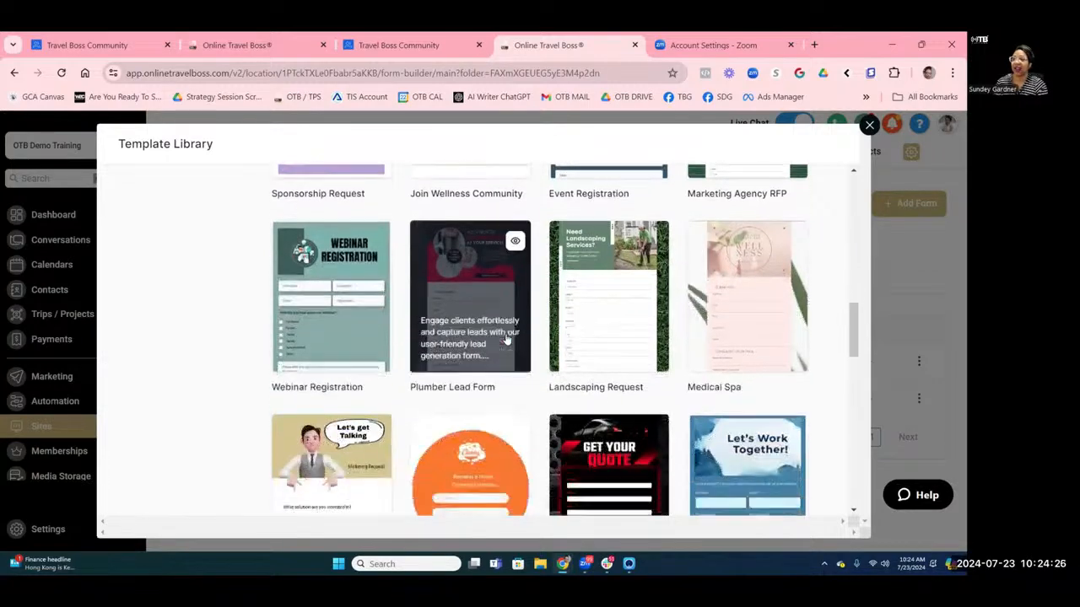
{"action": "scroll", "coordinate": [527, 333], "scroll_direction": "down", "scroll_amount": 2}
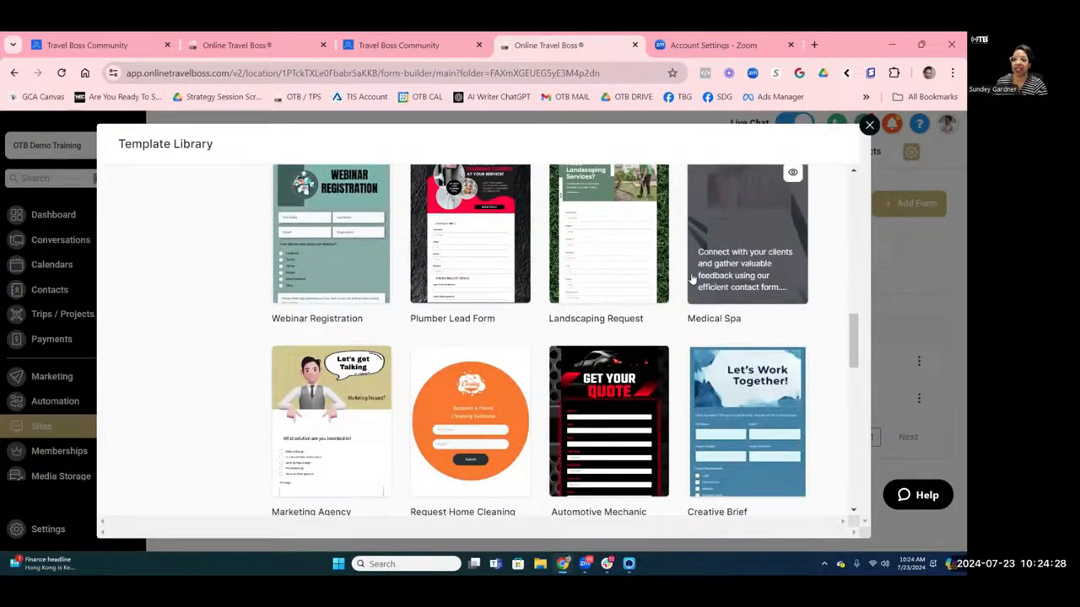
{"action": "scroll", "coordinate": [691, 278], "scroll_direction": "up", "scroll_amount": 2}
{"action": "scroll", "coordinate": [687, 278], "scroll_direction": "down", "scroll_amount": 6}
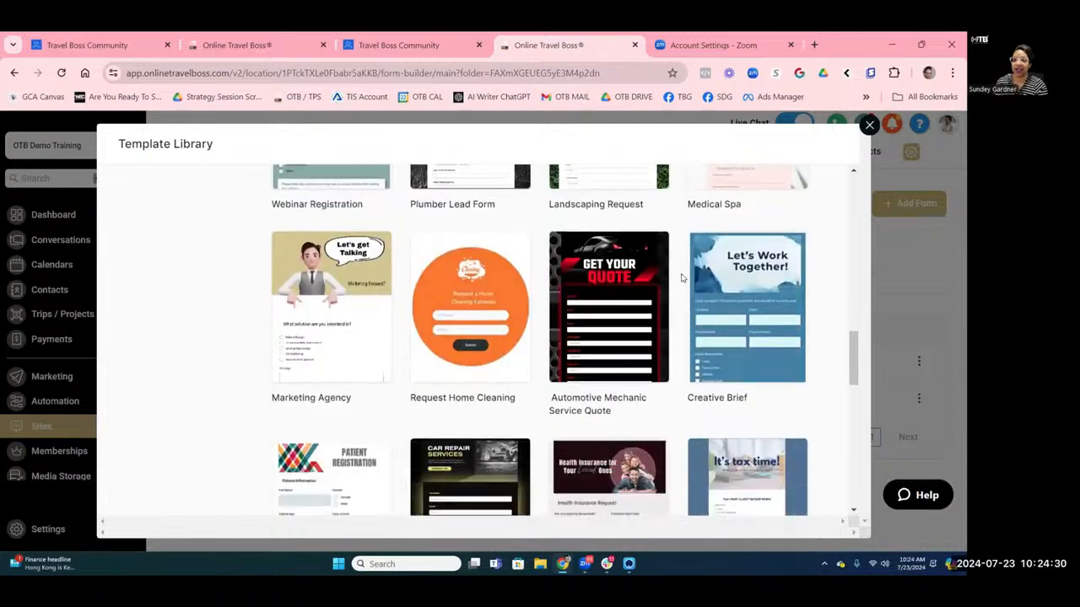
{"action": "scroll", "coordinate": [680, 276], "scroll_direction": "down", "scroll_amount": 2}
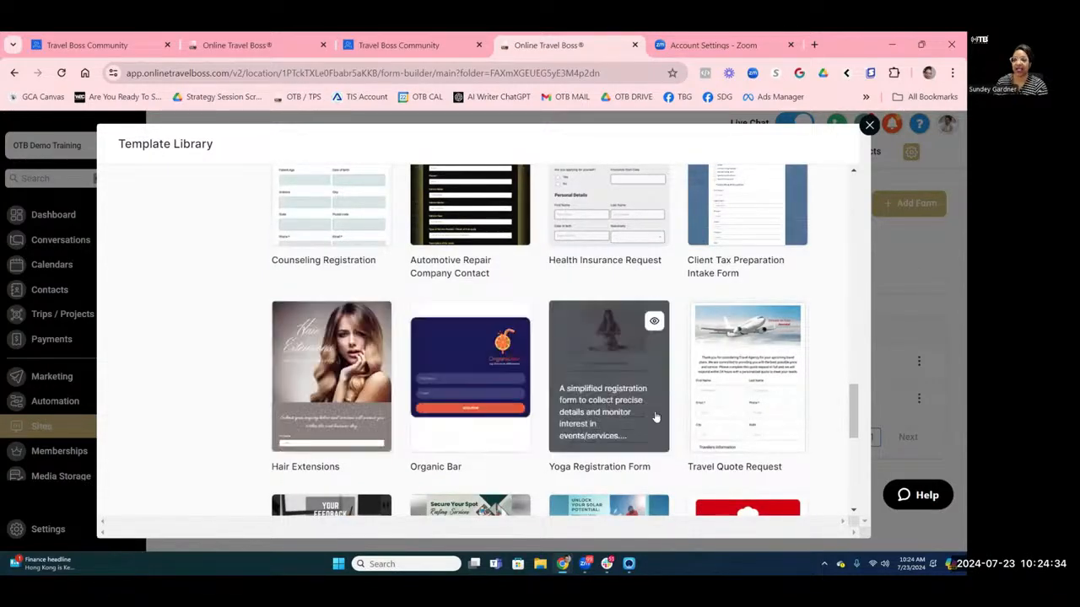
{"action": "scroll", "coordinate": [659, 335], "scroll_direction": "down", "scroll_amount": 1}
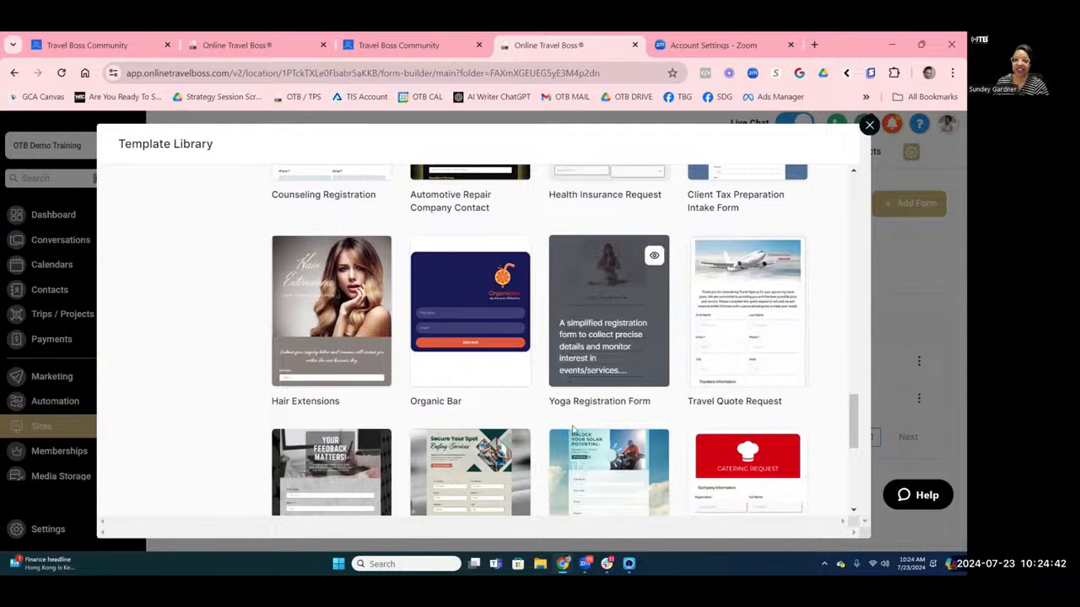
{"action": "left_click", "coordinate": [377, 257]}
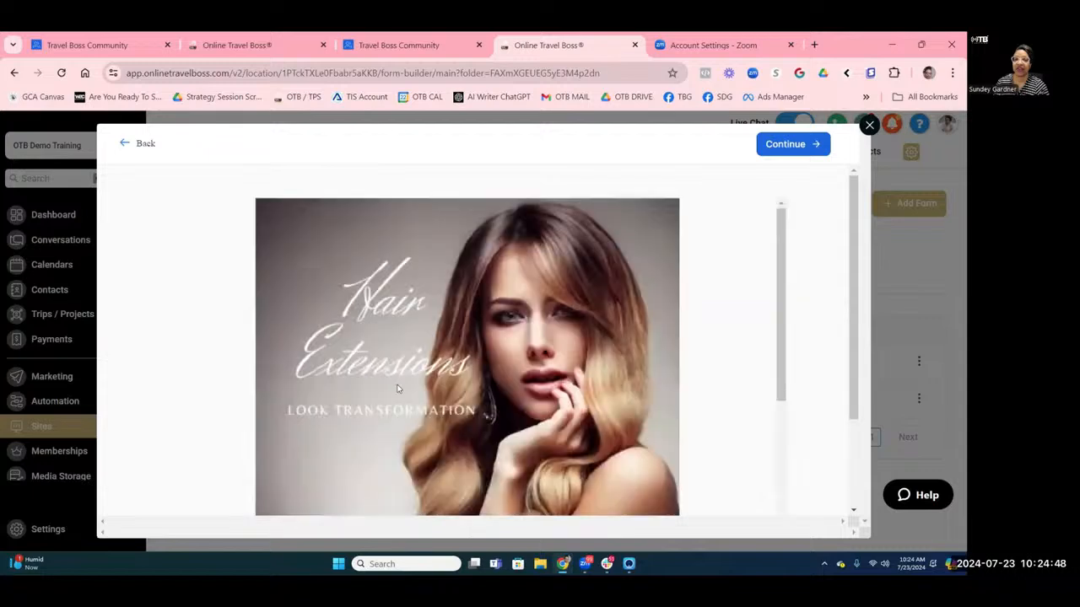
{"action": "scroll", "coordinate": [554, 358], "scroll_direction": "down", "scroll_amount": 10}
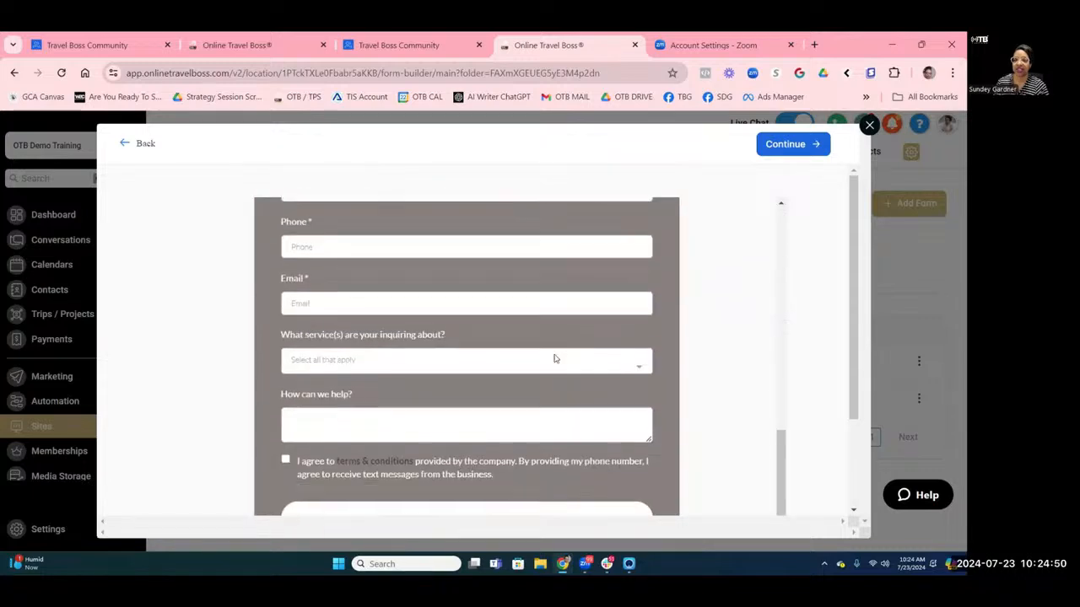
{"action": "scroll", "coordinate": [554, 359], "scroll_direction": "down", "scroll_amount": 3}
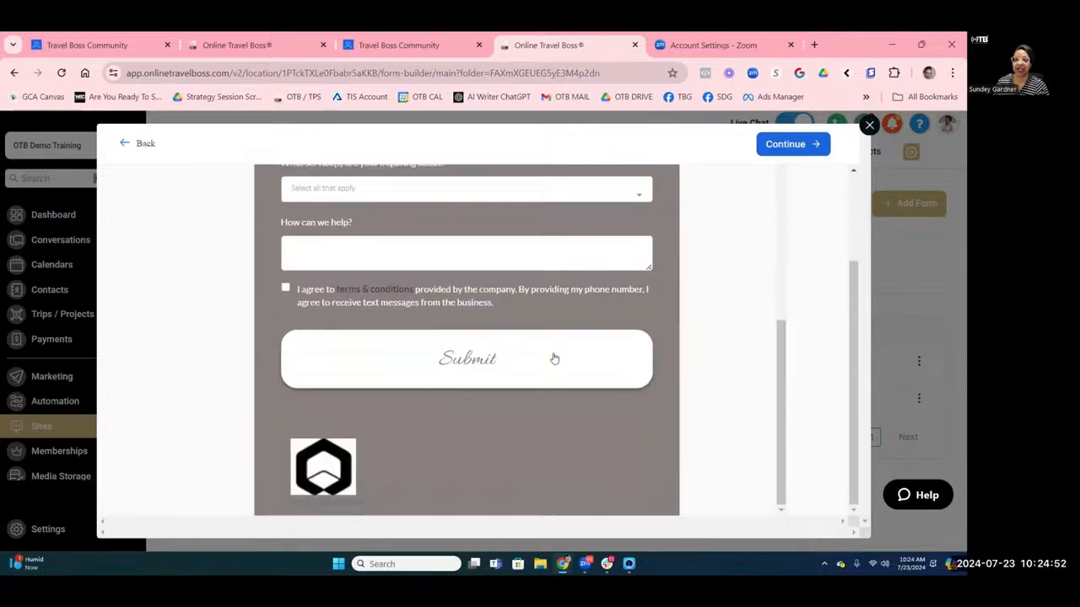
{"action": "scroll", "coordinate": [555, 359], "scroll_direction": "up", "scroll_amount": 4}
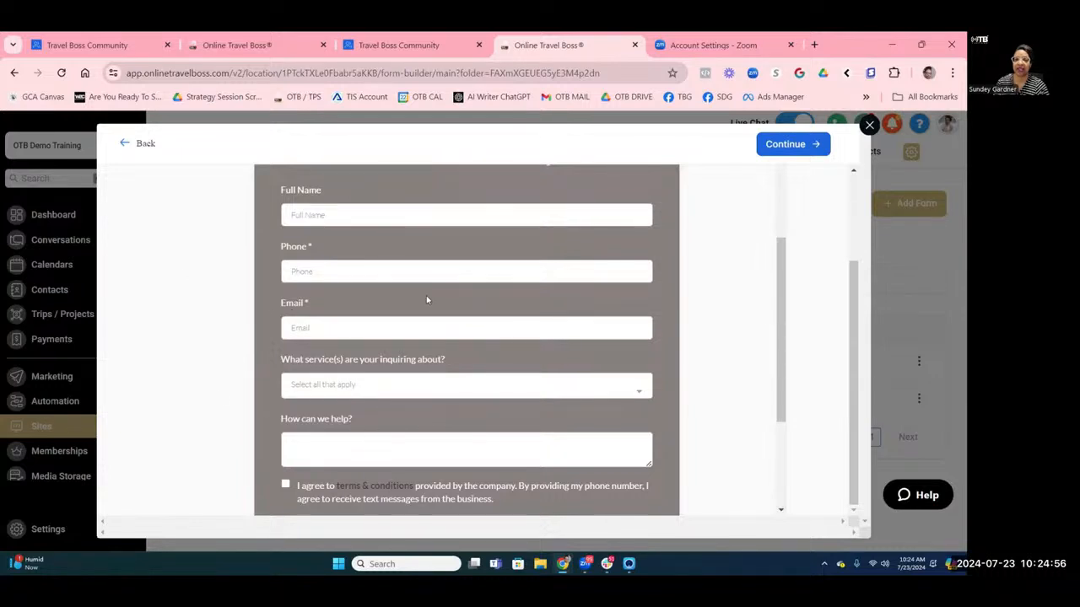
{"action": "scroll", "coordinate": [426, 299], "scroll_direction": "up", "scroll_amount": 5}
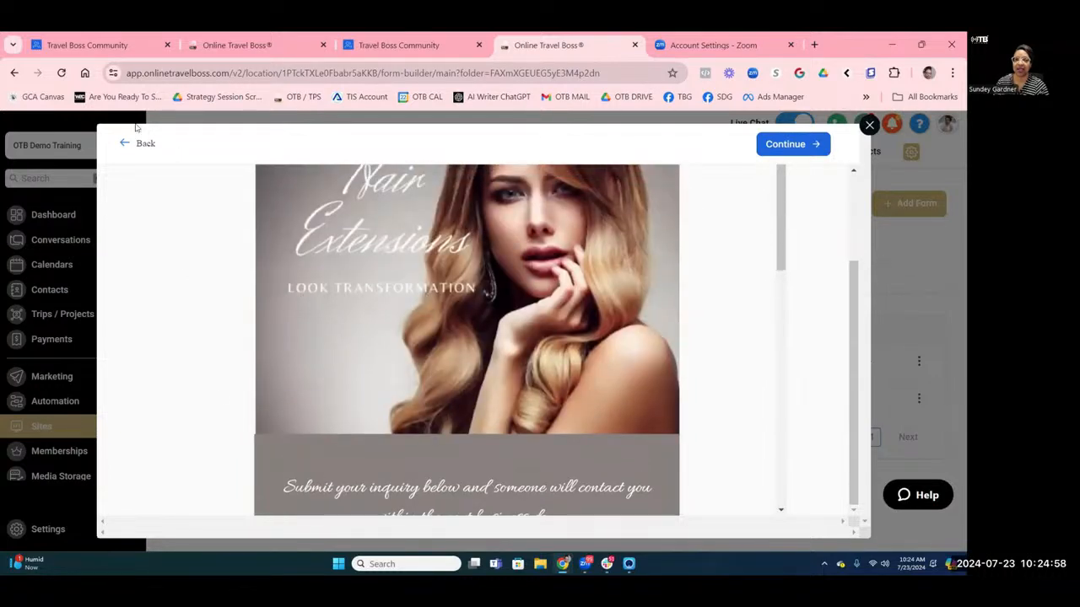
{"action": "left_click", "coordinate": [143, 143]}
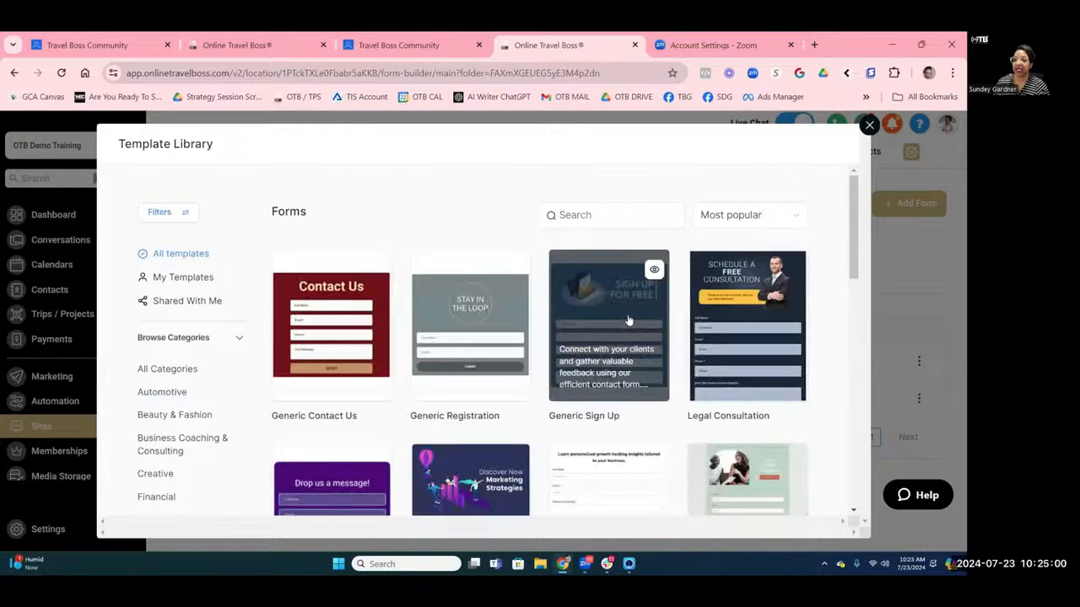
{"action": "scroll", "coordinate": [675, 422], "scroll_direction": "down", "scroll_amount": 3}
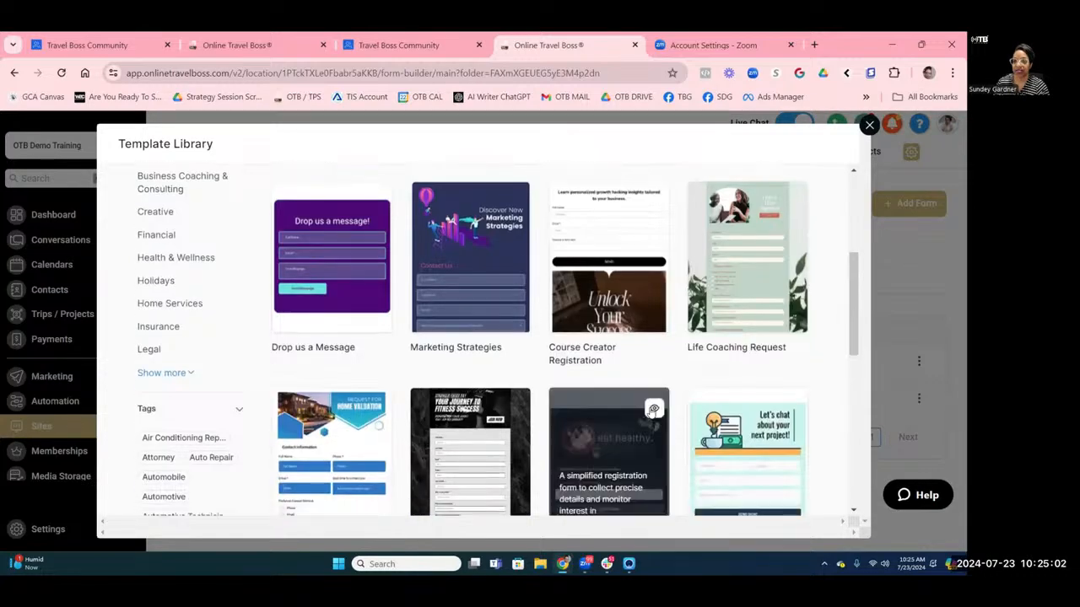
{"action": "scroll", "coordinate": [653, 405], "scroll_direction": "down", "scroll_amount": 3}
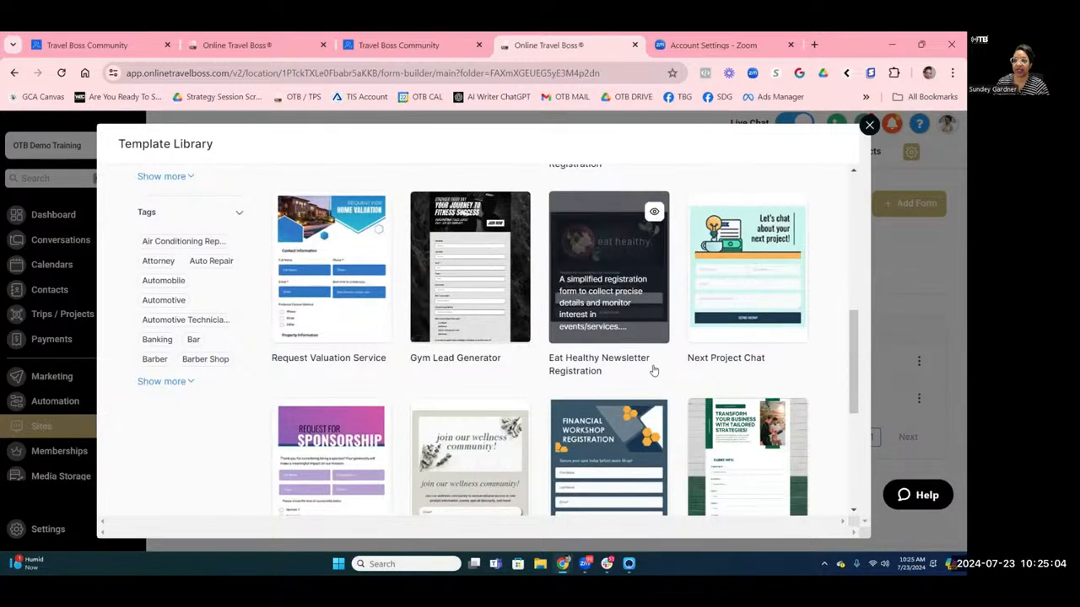
{"action": "scroll", "coordinate": [652, 371], "scroll_direction": "down", "scroll_amount": 3}
{"action": "scroll", "coordinate": [653, 372], "scroll_direction": "down", "scroll_amount": 1}
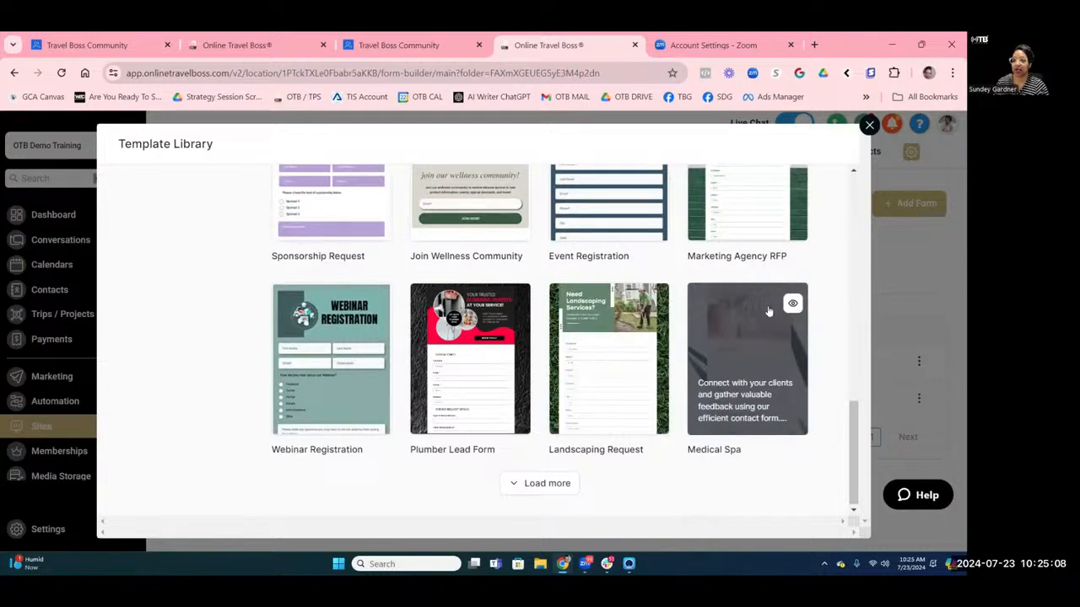
Preview the Medical Spa template, then create a new form from it.
{"action": "left_click", "coordinate": [790, 302]}
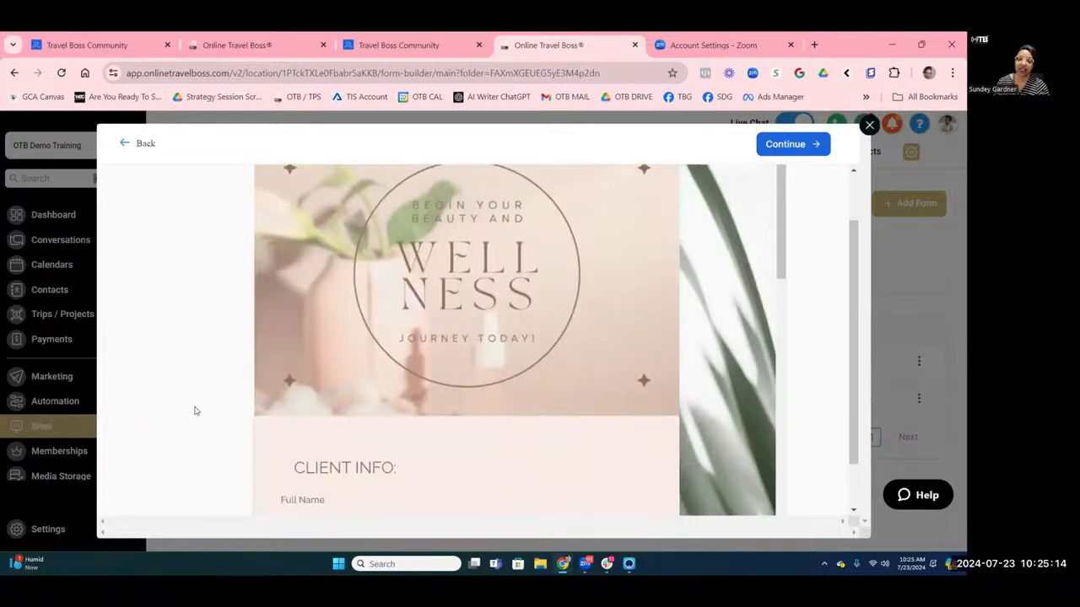
{"action": "scroll", "coordinate": [193, 410], "scroll_direction": "down", "scroll_amount": 3}
{"action": "scroll", "coordinate": [739, 393], "scroll_direction": "down", "scroll_amount": 6}
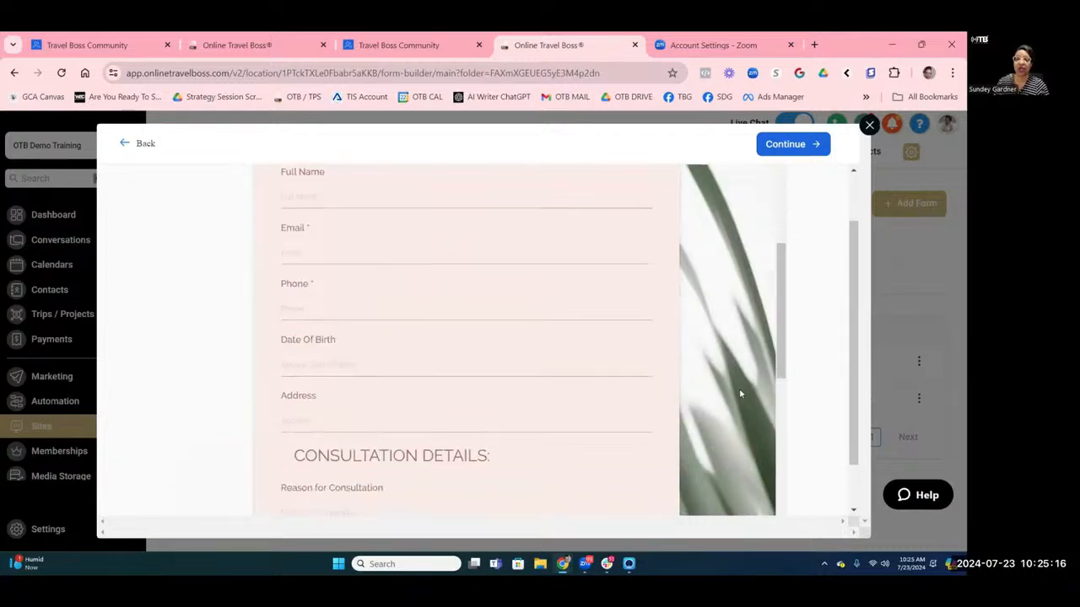
{"action": "scroll", "coordinate": [739, 393], "scroll_direction": "down", "scroll_amount": 3}
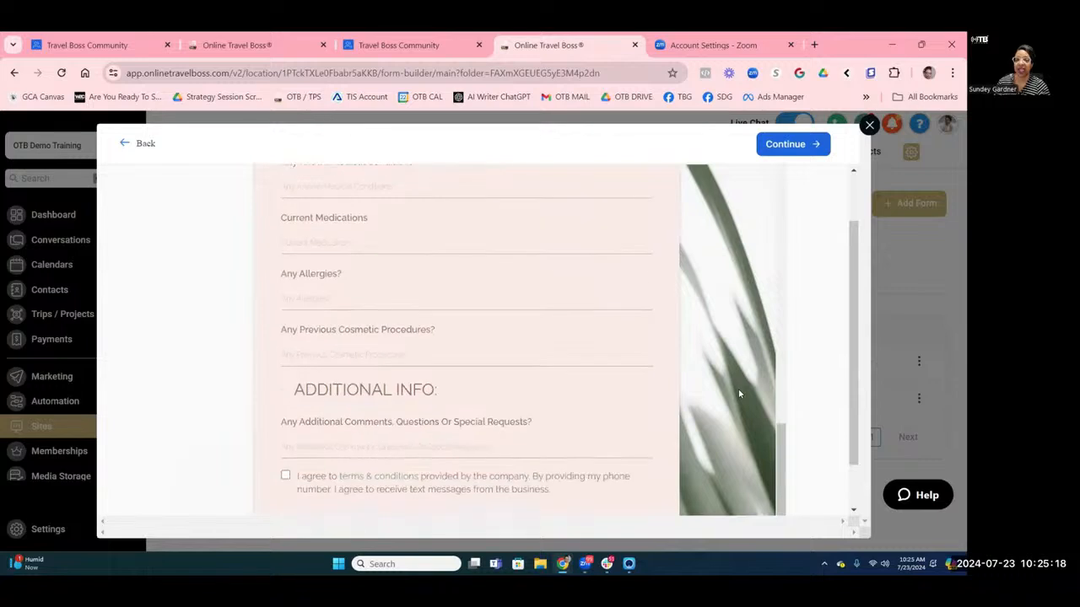
{"action": "scroll", "coordinate": [741, 376], "scroll_direction": "up", "scroll_amount": 4}
{"action": "scroll", "coordinate": [740, 371], "scroll_direction": "up", "scroll_amount": 8}
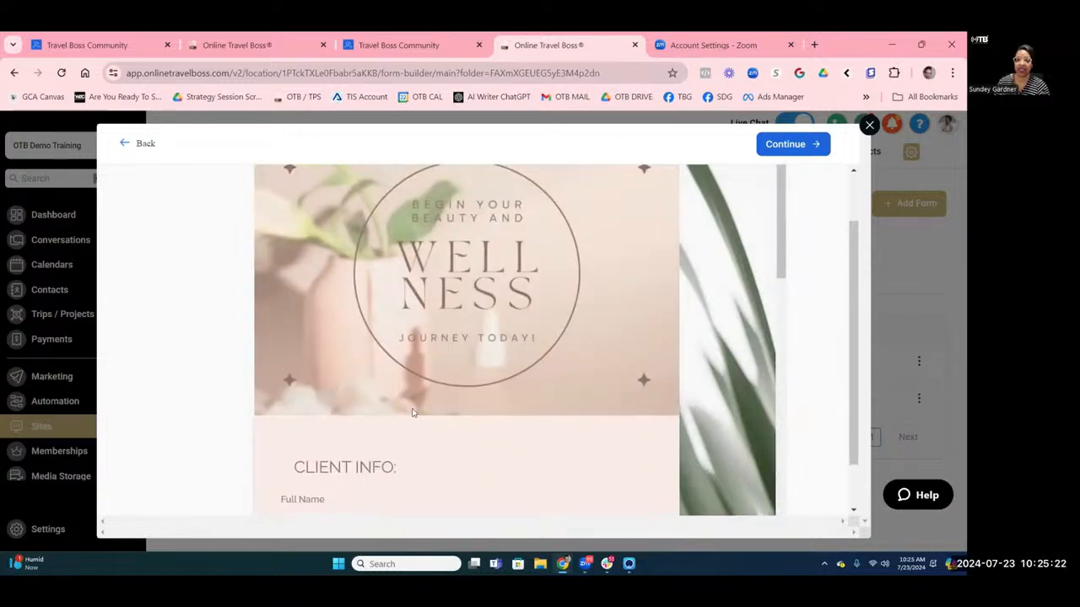
{"action": "left_click", "coordinate": [785, 145]}
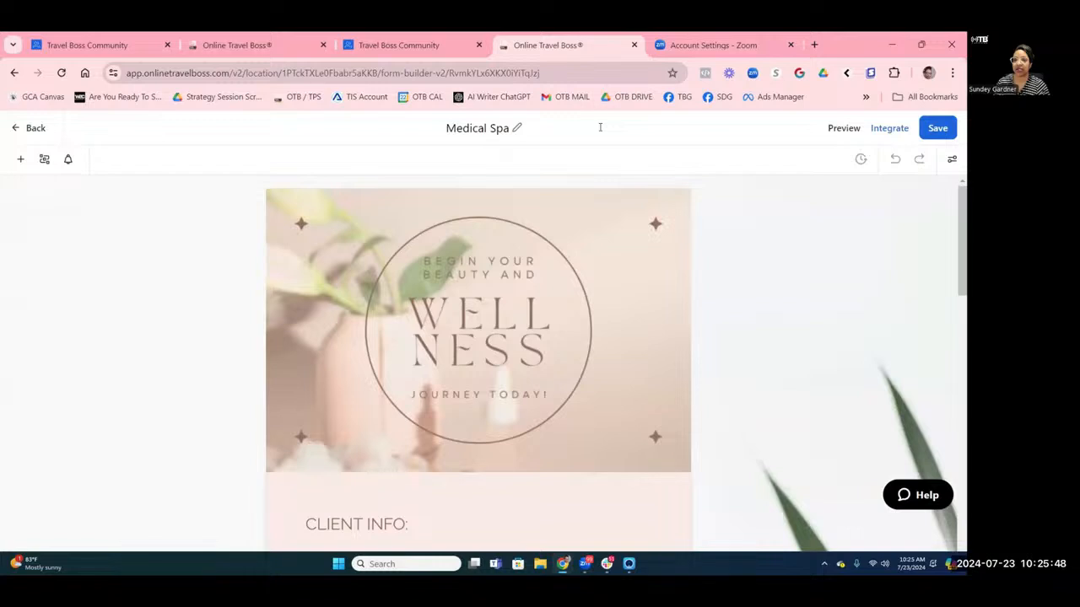
Detach the form builder into its own window and retype the title as 'Destination Interest - Bali'.
{"action": "left_click_drag", "start_coordinate": [582, 44], "coordinate": [607, 317]}
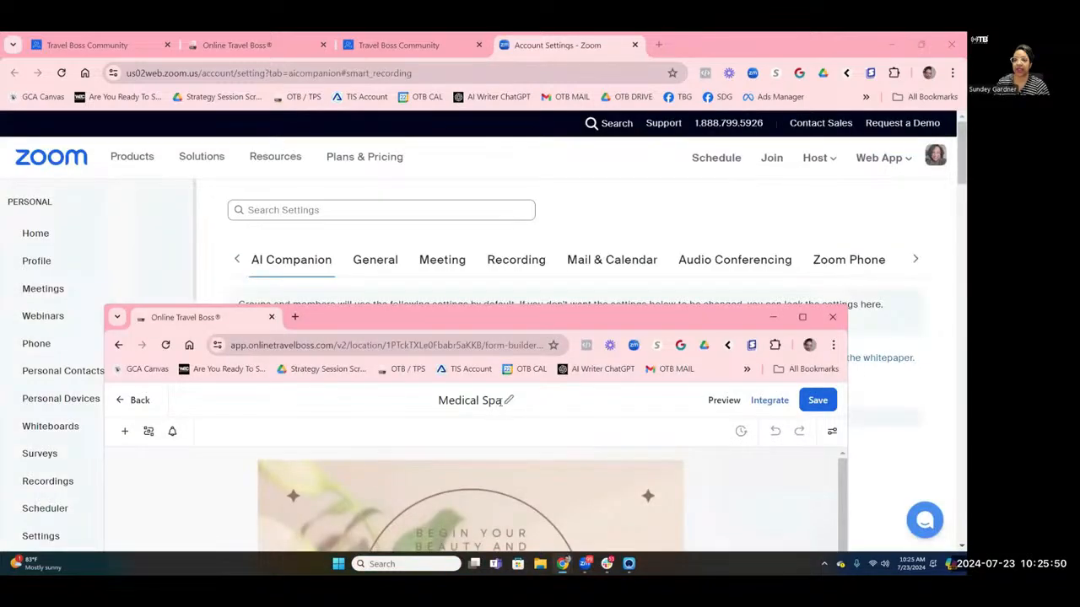
{"action": "left_click", "coordinate": [483, 401]}
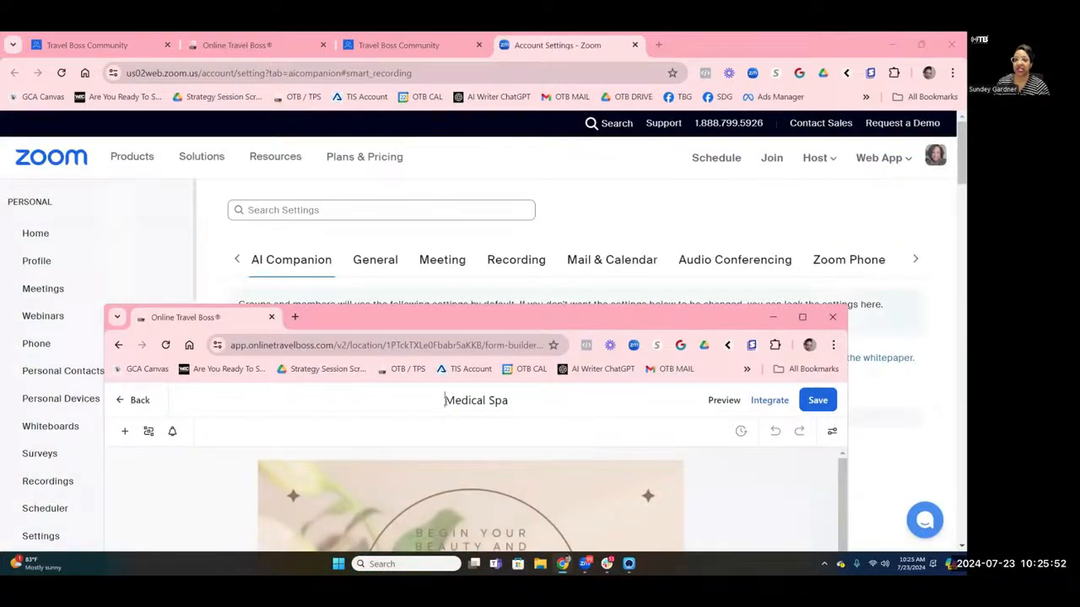
{"action": "triple_click", "coordinate": [467, 402]}
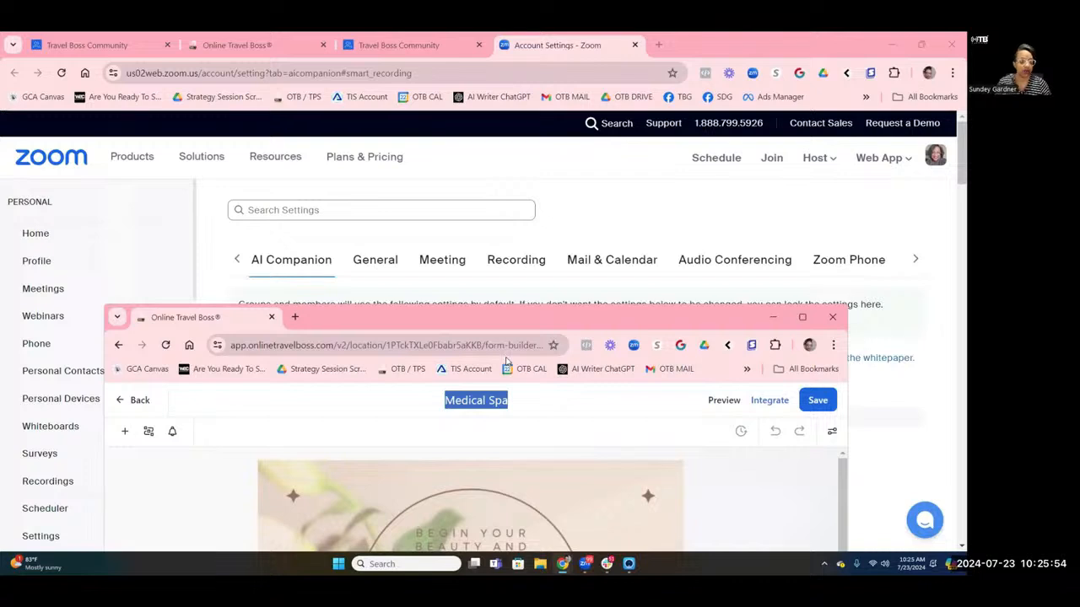
{"action": "type", "text": "Des"}
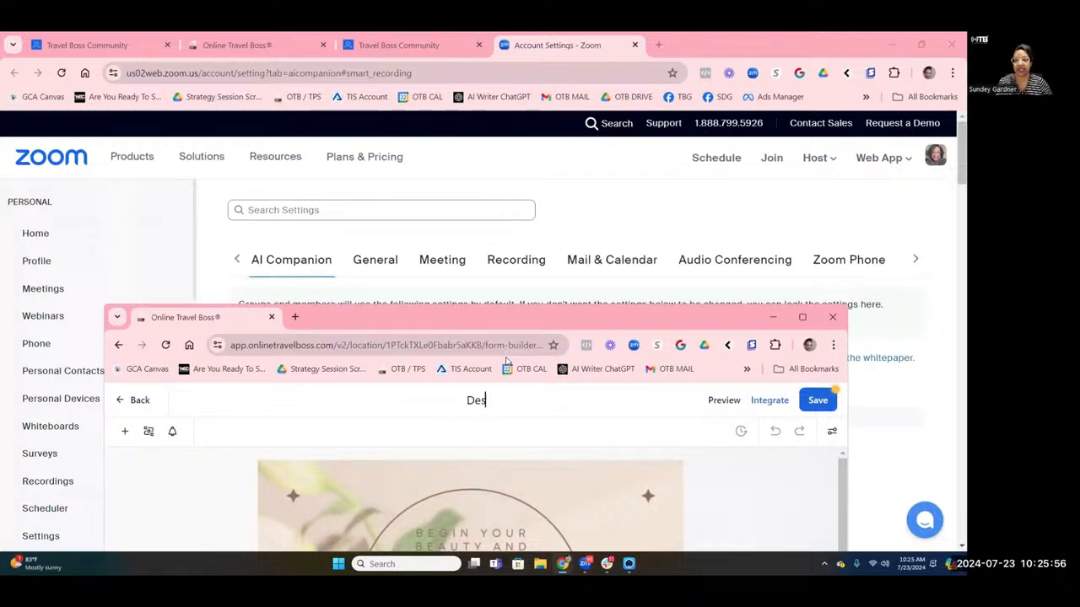
{"action": "type", "text": "tination i"}
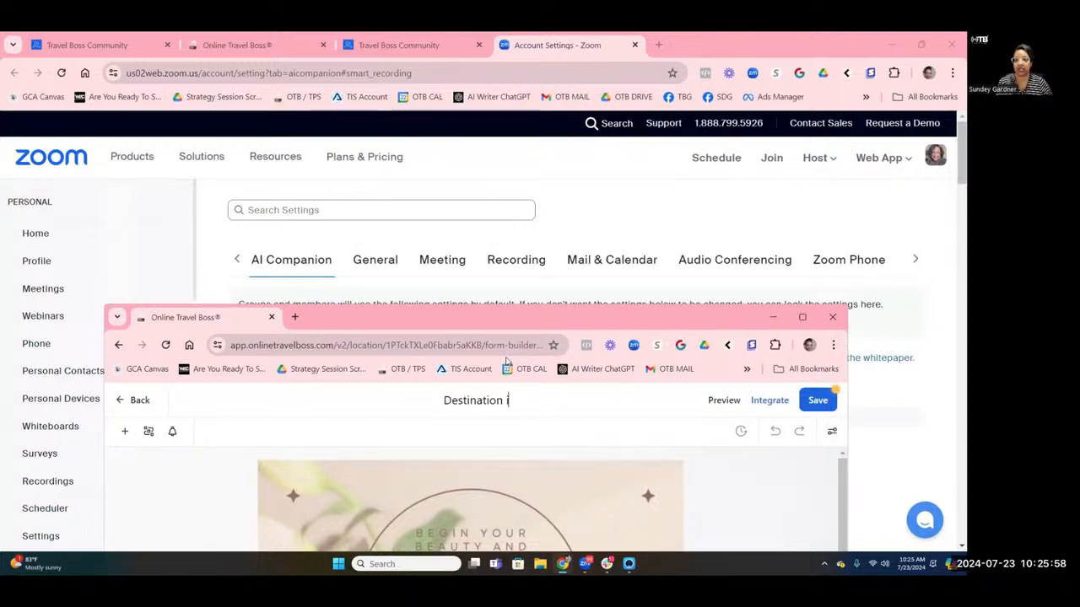
{"action": "type", "text": "nter"}
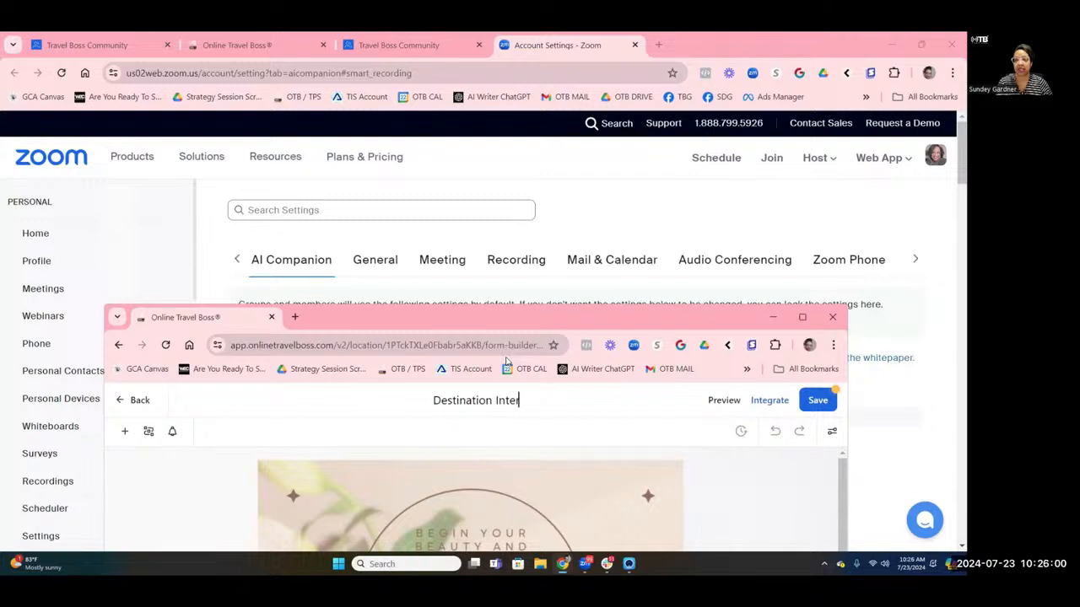
{"action": "type", "text": "i"}
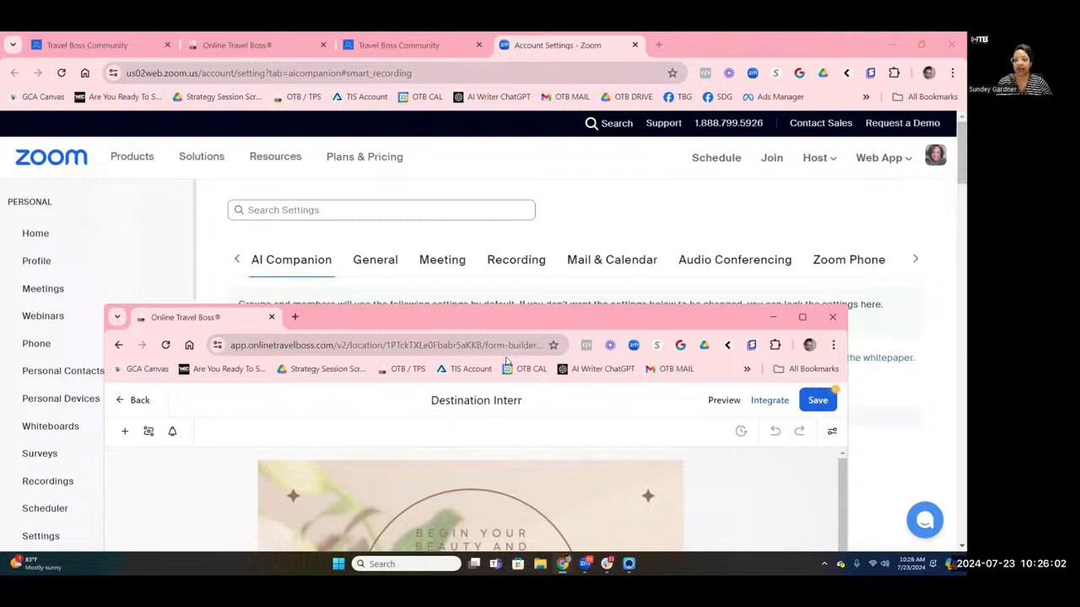
{"action": "key", "text": "BackSpace"}
{"action": "key", "text": "BackSpace"}
{"action": "type", "text": "rest"}
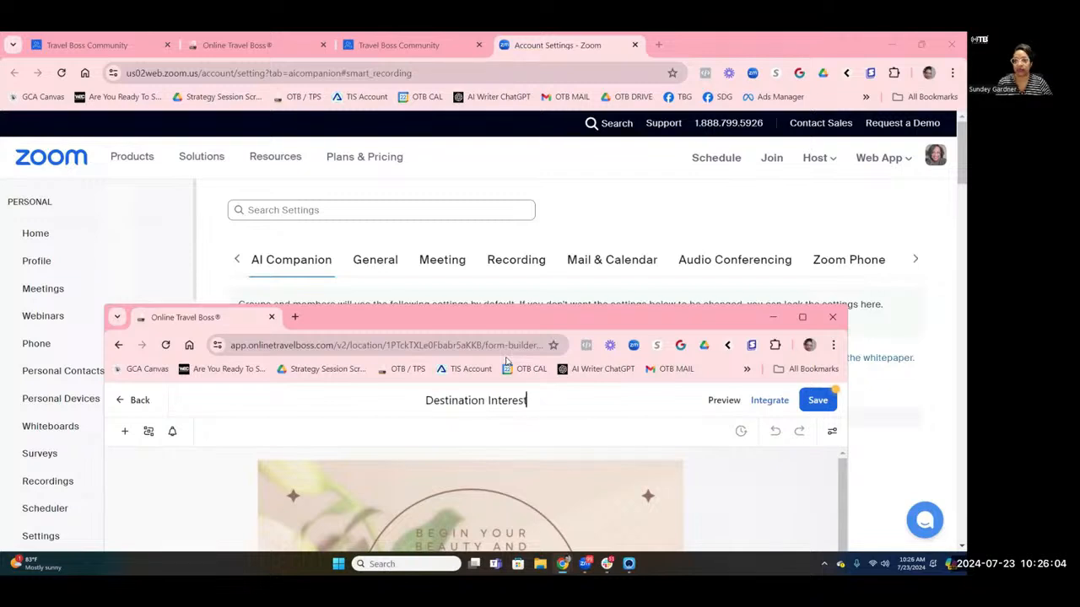
{"action": "mouse_move", "coordinate": [793, 318]}
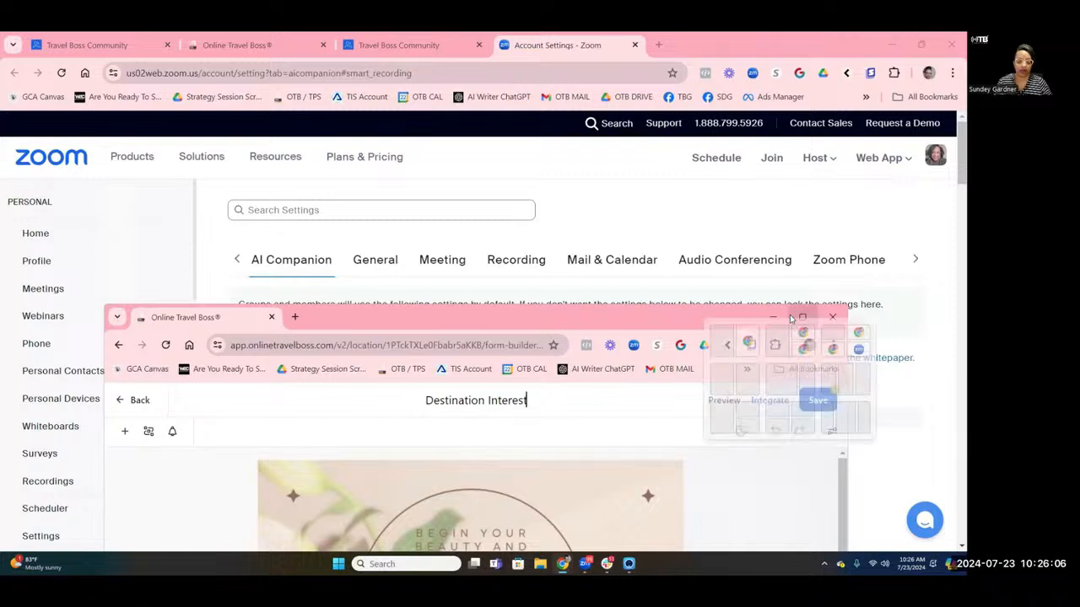
{"action": "type", "text": "- Bali"}
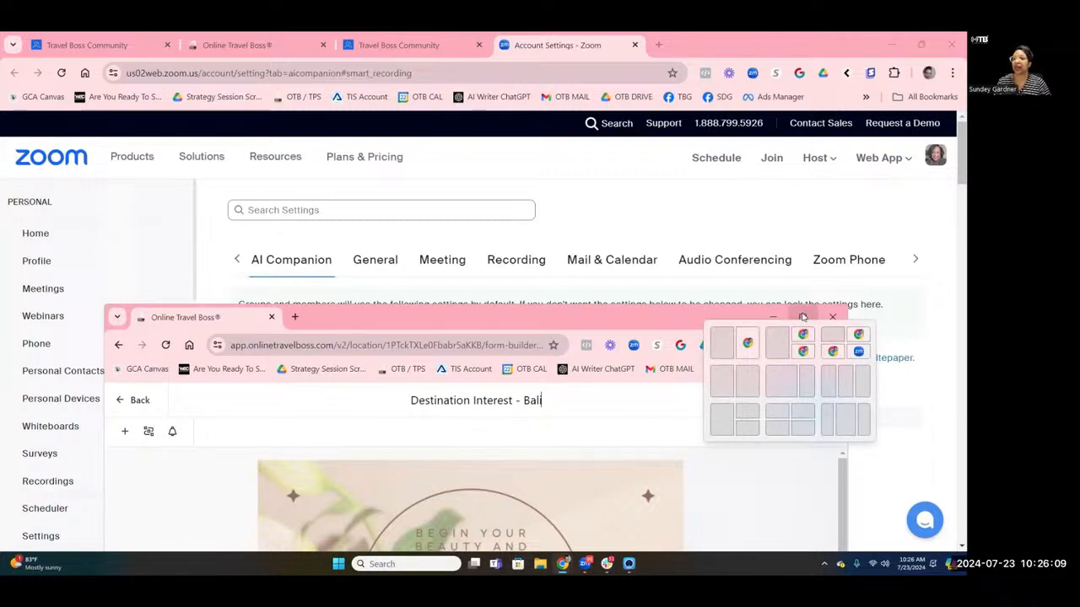
Maximize the builder window and confirm the new form title.
{"action": "left_click", "coordinate": [803, 318]}
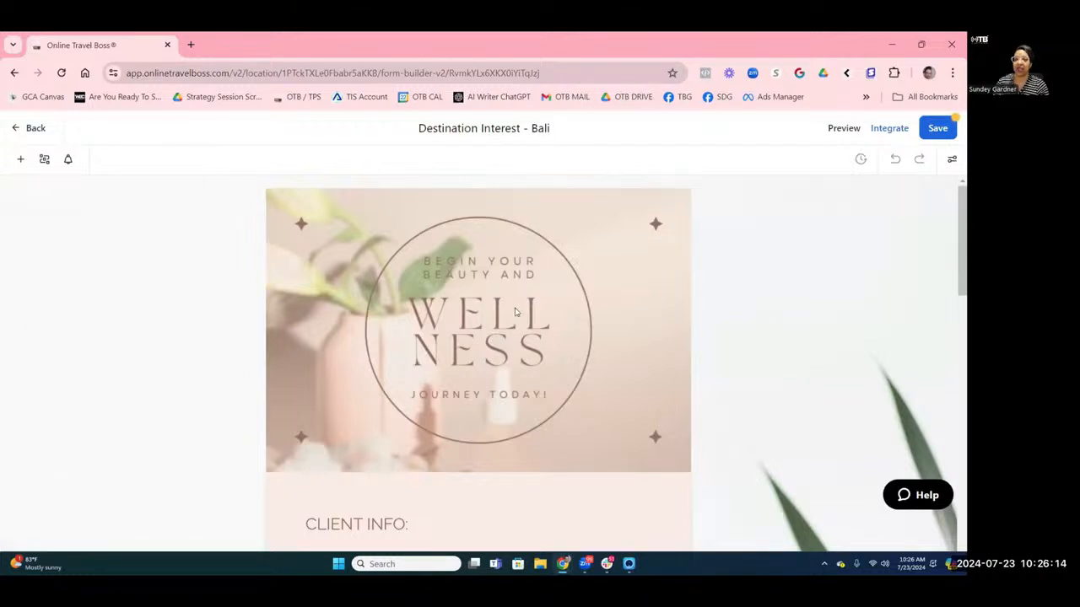
{"action": "scroll", "coordinate": [894, 278], "scroll_direction": "down", "scroll_amount": 3}
{"action": "scroll", "coordinate": [892, 278], "scroll_direction": "down", "scroll_amount": 6}
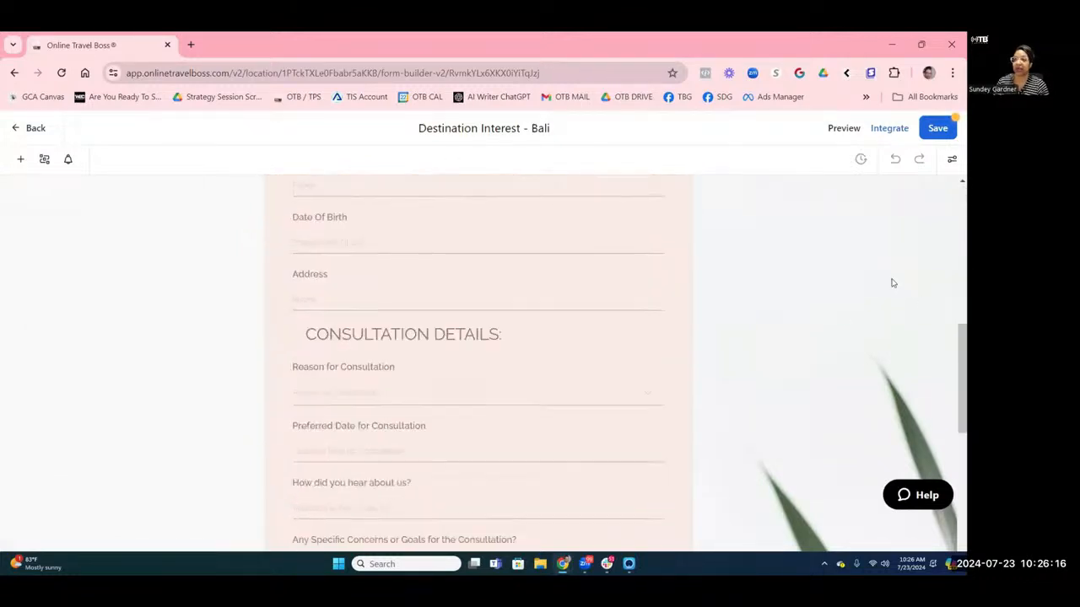
{"action": "scroll", "coordinate": [527, 311], "scroll_direction": "up", "scroll_amount": 2}
{"action": "scroll", "coordinate": [522, 303], "scroll_direction": "up", "scroll_amount": 3}
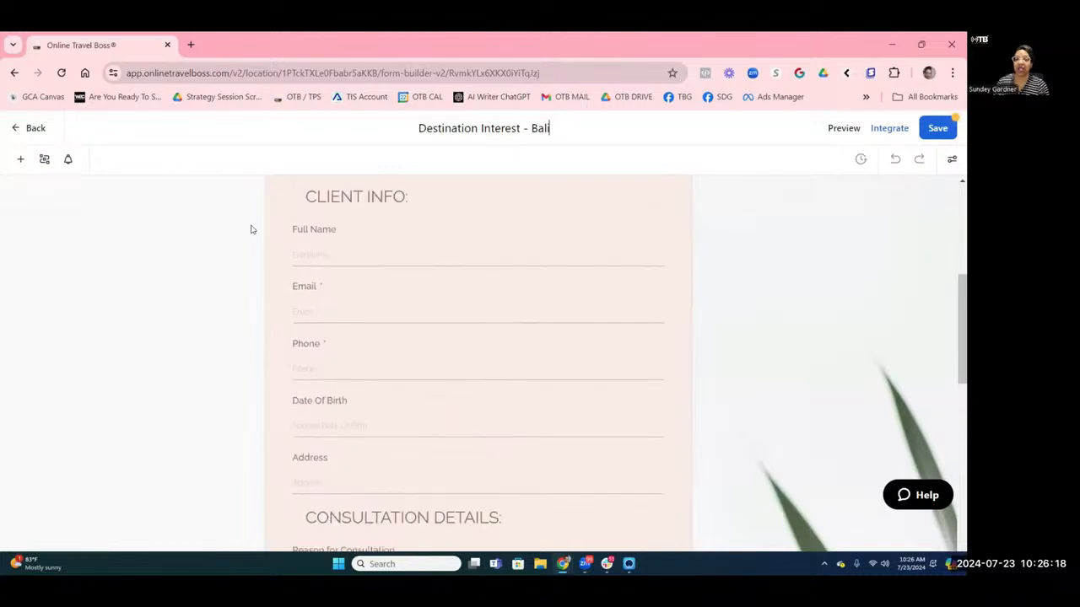
{"action": "scroll", "coordinate": [518, 404], "scroll_direction": "up", "scroll_amount": 4}
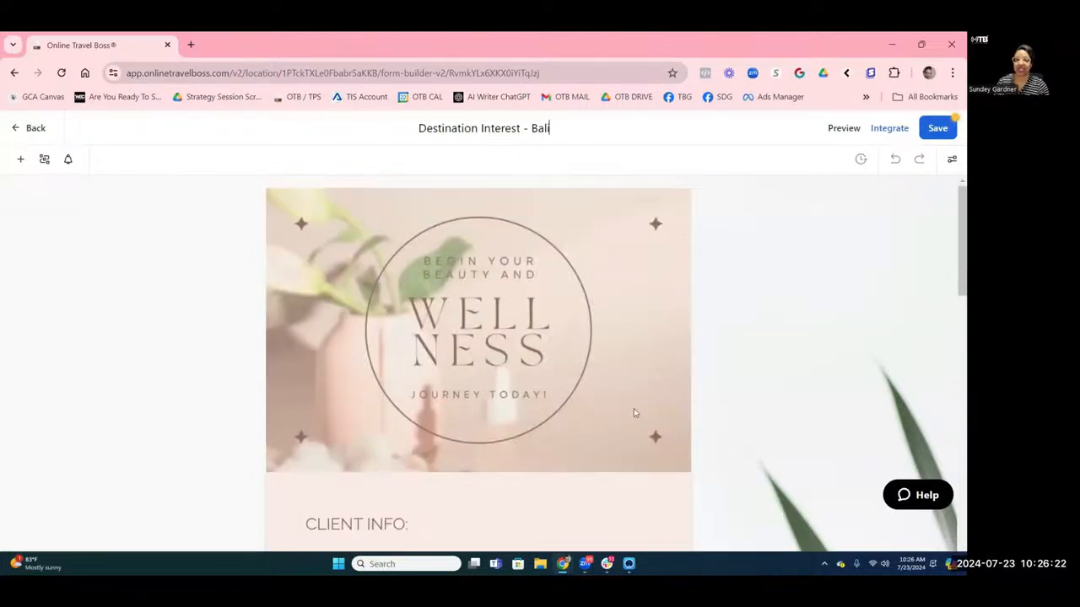
{"action": "key", "text": "Return"}
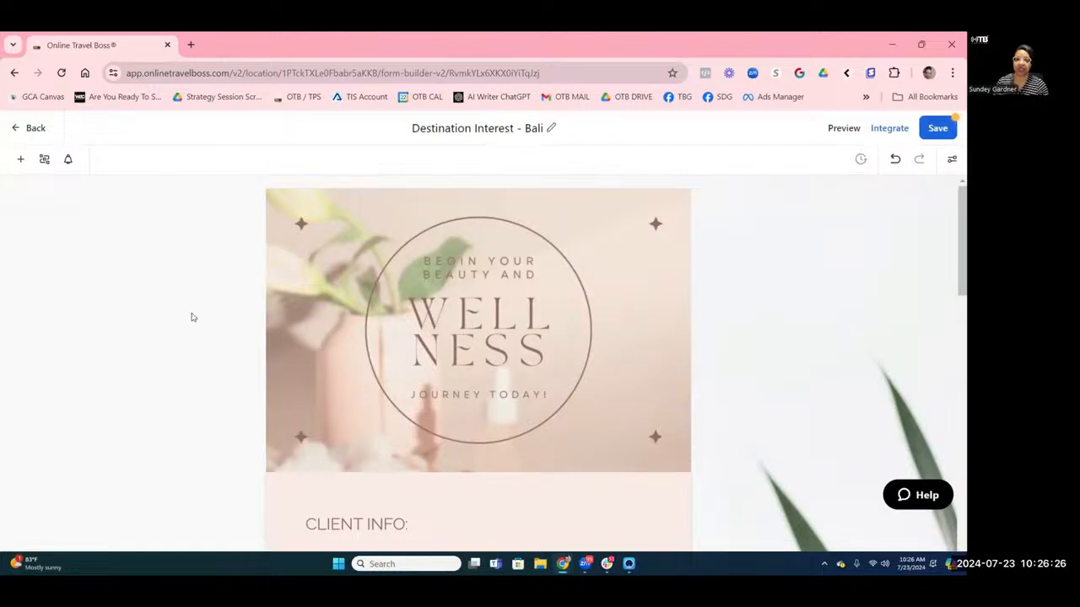
In Styles & Options, scroll to Header Image and delete the wellness header image.
{"action": "left_click", "coordinate": [951, 162]}
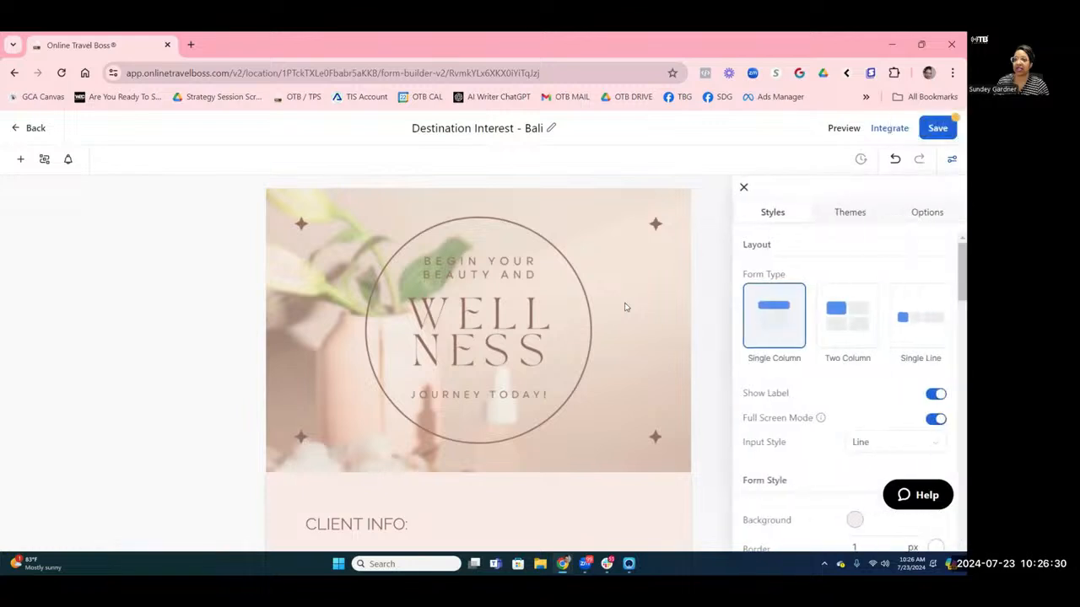
{"action": "scroll", "coordinate": [810, 341], "scroll_direction": "down", "scroll_amount": 2}
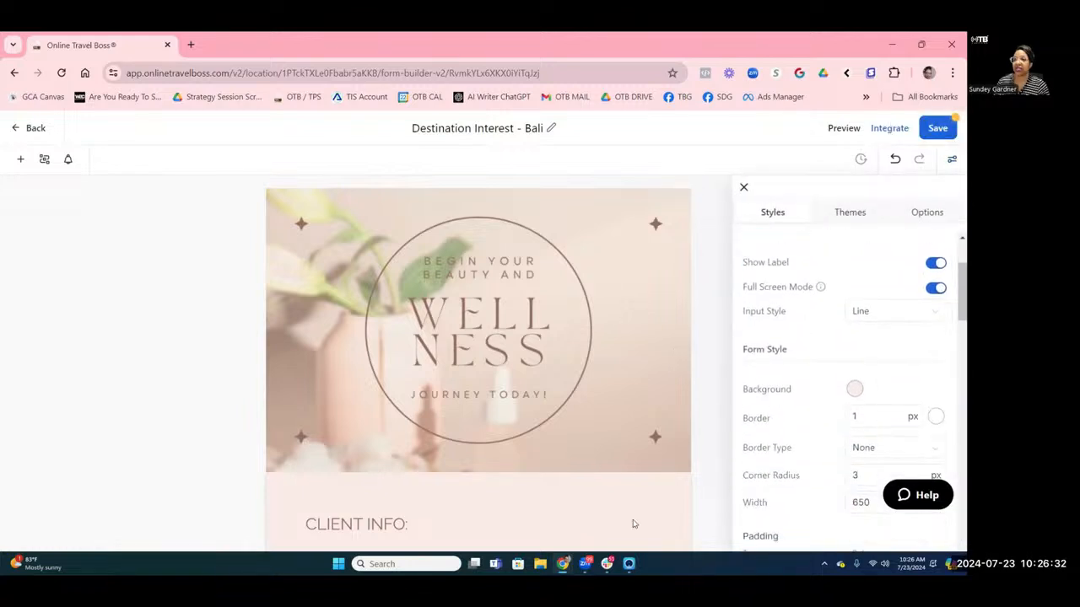
{"action": "left_click", "coordinate": [341, 533]}
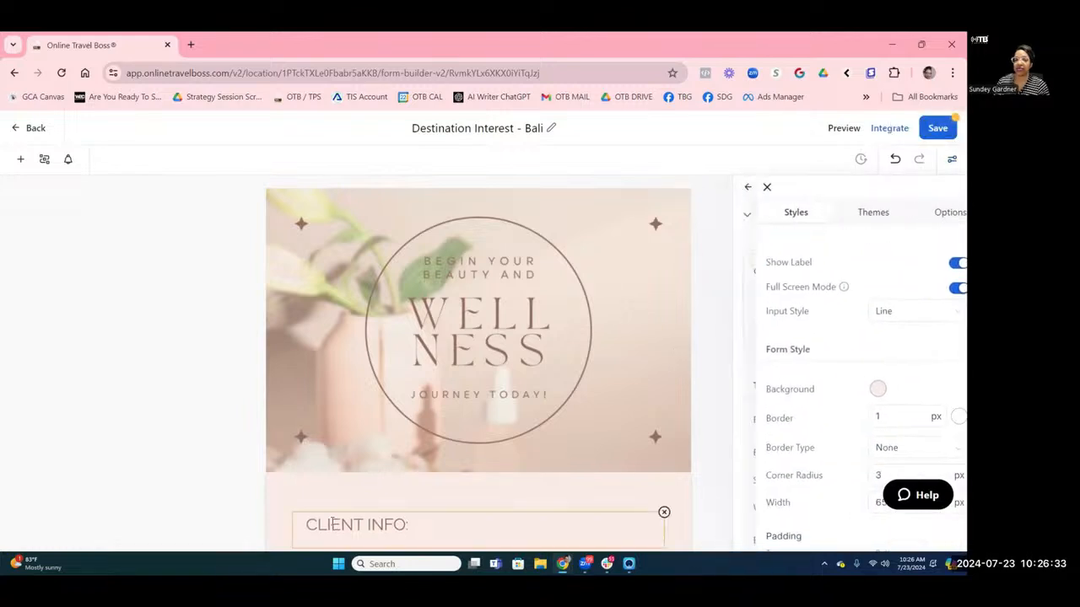
{"action": "left_click", "coordinate": [370, 460]}
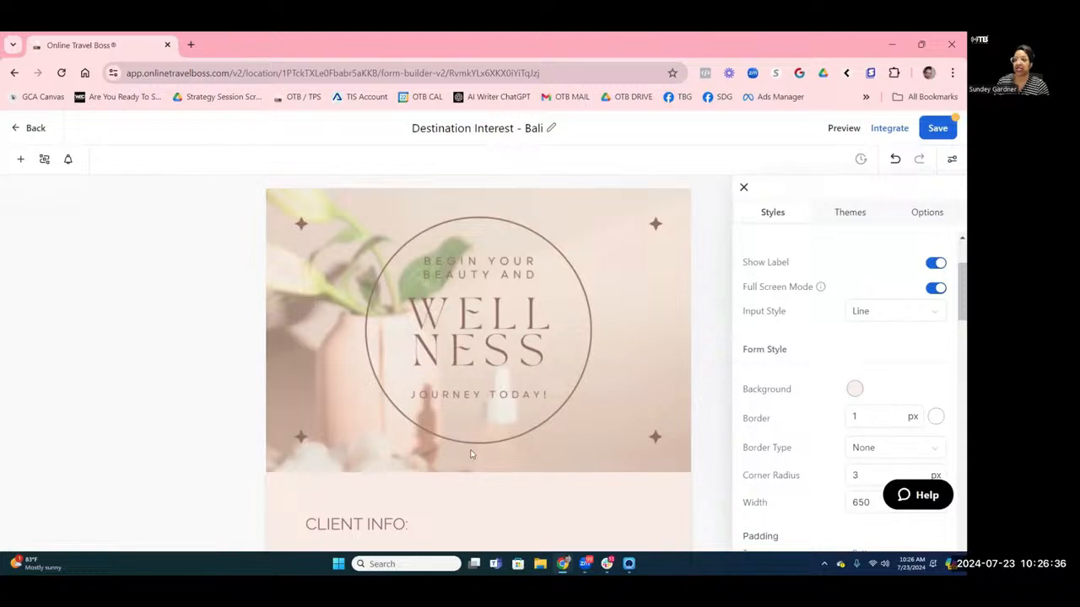
{"action": "scroll", "coordinate": [786, 391], "scroll_direction": "down", "scroll_amount": 3}
{"action": "scroll", "coordinate": [786, 392], "scroll_direction": "down", "scroll_amount": 3}
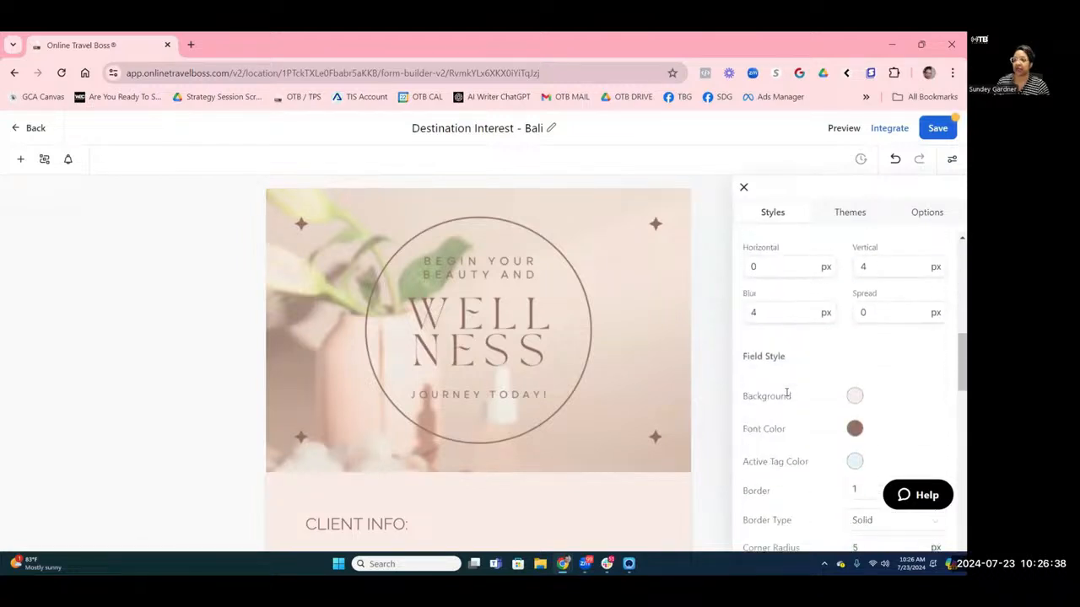
{"action": "scroll", "coordinate": [786, 391], "scroll_direction": "down", "scroll_amount": 12}
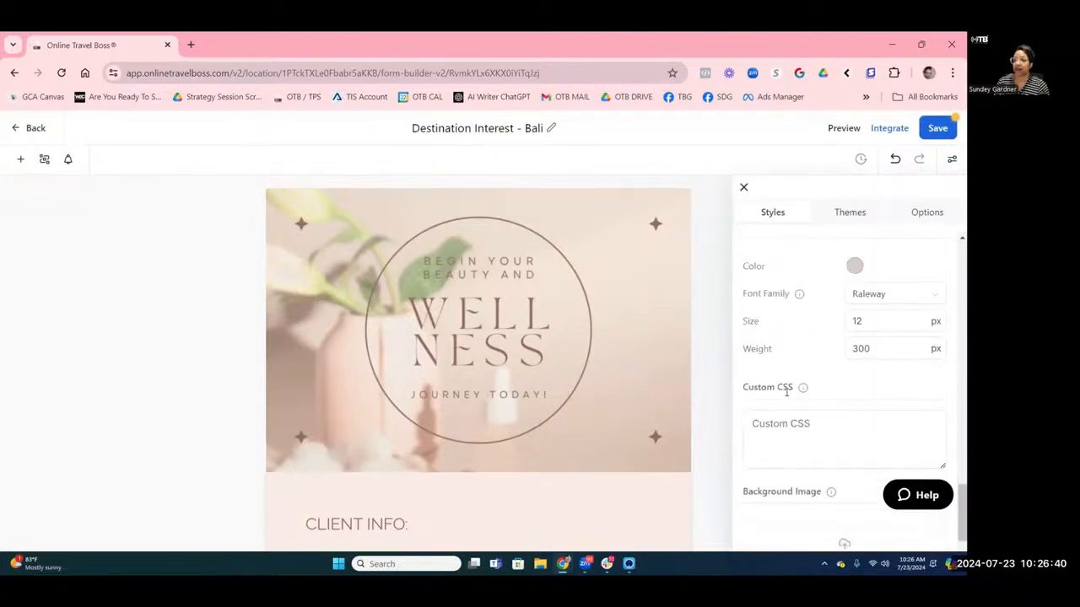
{"action": "scroll", "coordinate": [786, 392], "scroll_direction": "down", "scroll_amount": 2}
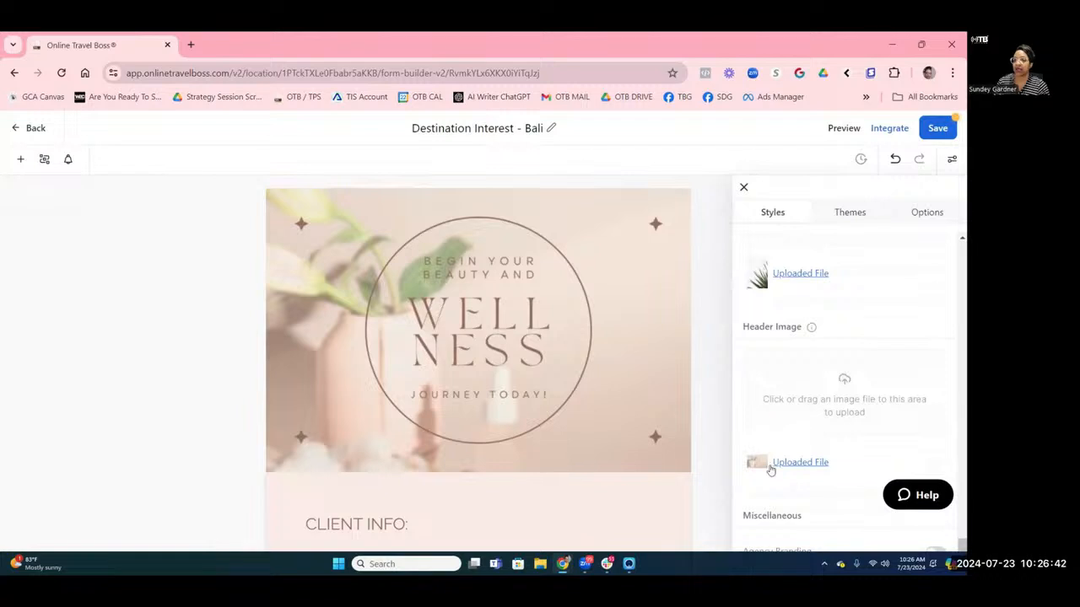
{"action": "mouse_move", "coordinate": [838, 468]}
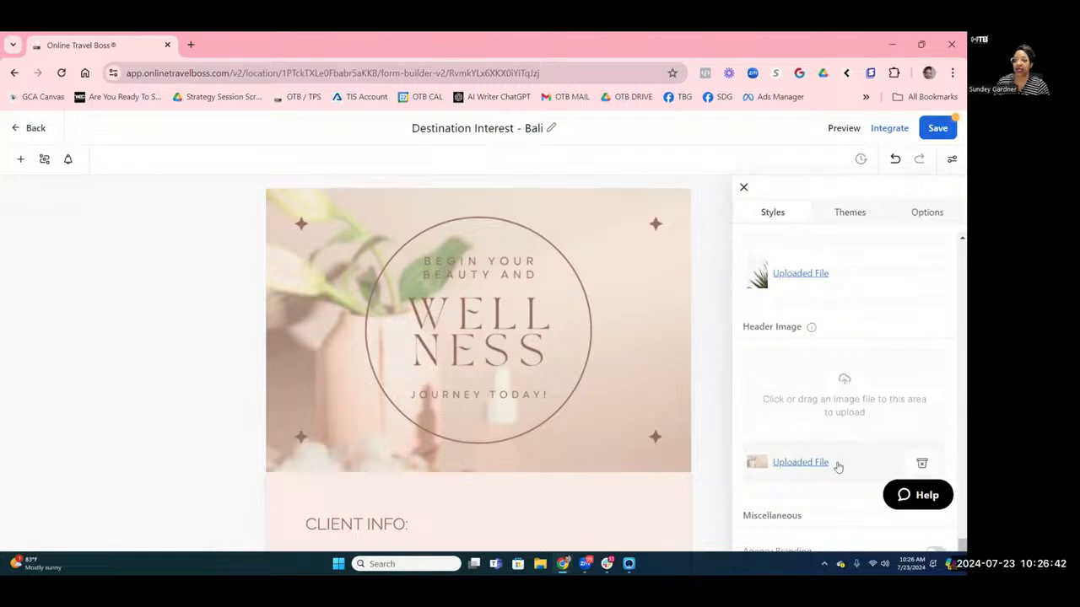
{"action": "left_click", "coordinate": [924, 463]}
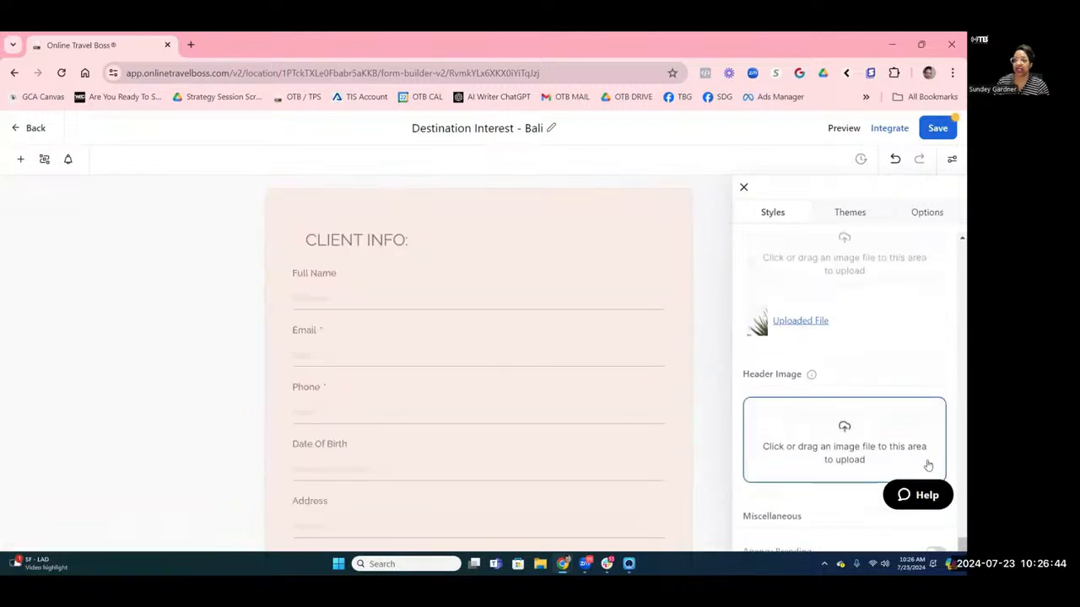
Start a new header image upload and open the Online Travel Boss shared drive.
{"action": "left_click", "coordinate": [846, 447]}
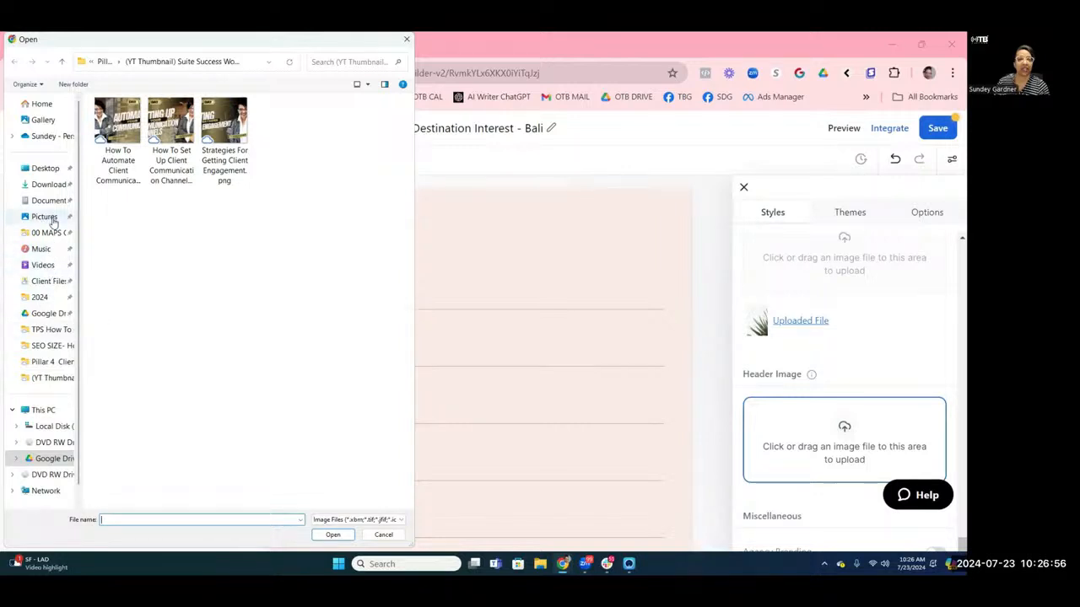
{"action": "left_click", "coordinate": [52, 458]}
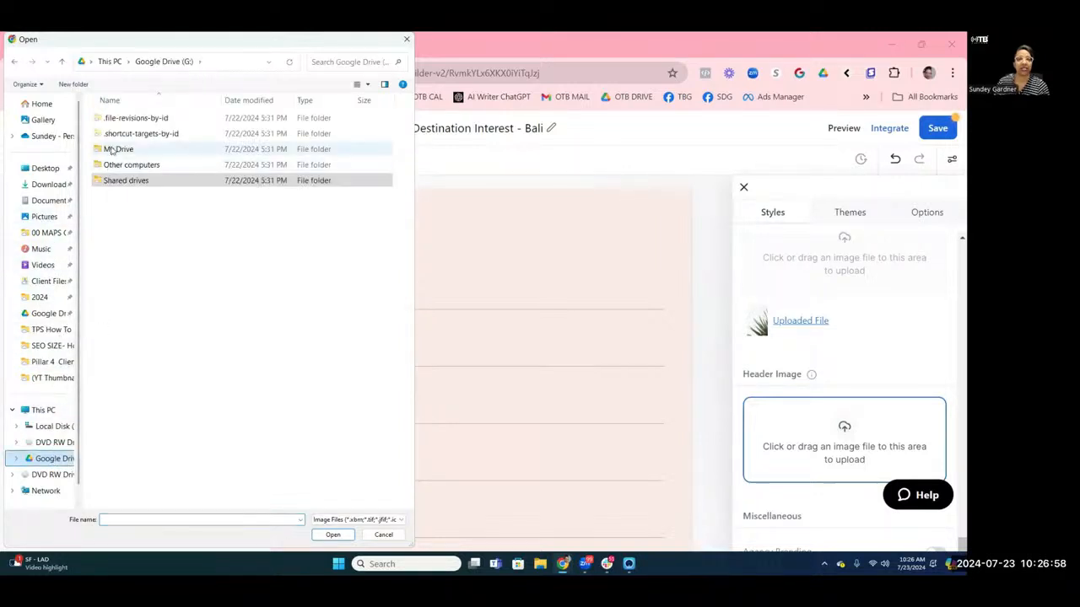
{"action": "double_click", "coordinate": [122, 180]}
{"action": "left_click", "coordinate": [131, 152]}
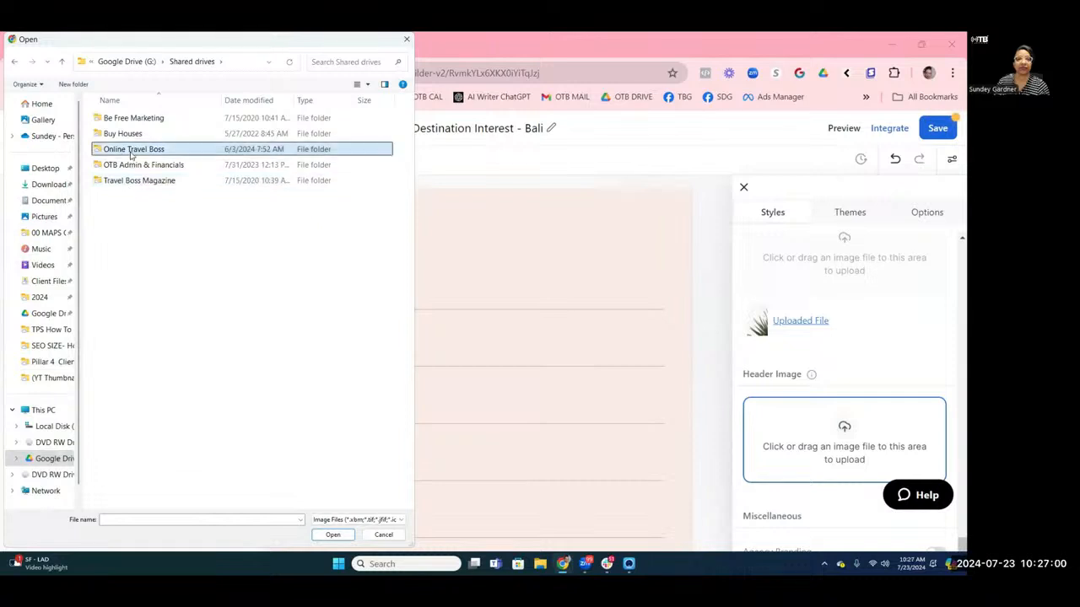
{"action": "double_click", "coordinate": [131, 152]}
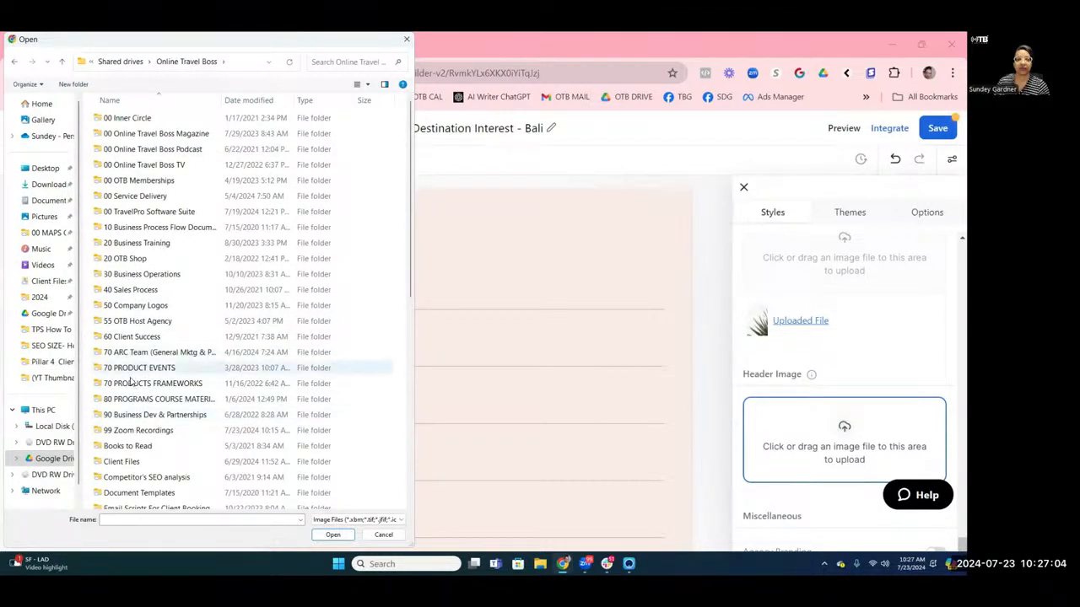
Navigate to FAMS N Group Trips > Bali (1) > 1080 x 1080 pack and pick 3.jpg.
{"action": "double_click", "coordinate": [134, 366]}
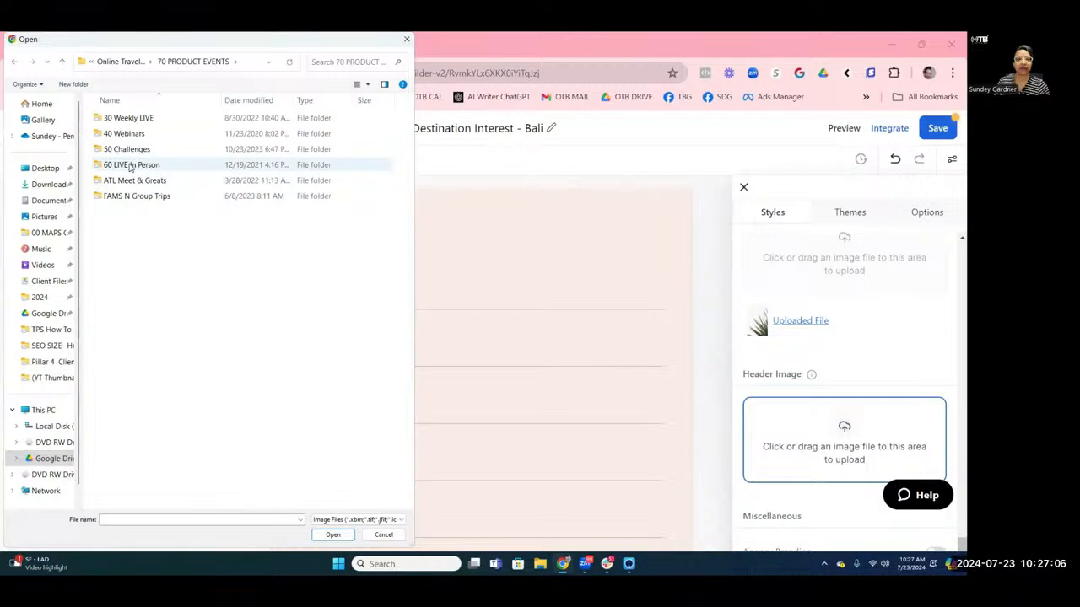
{"action": "double_click", "coordinate": [126, 197]}
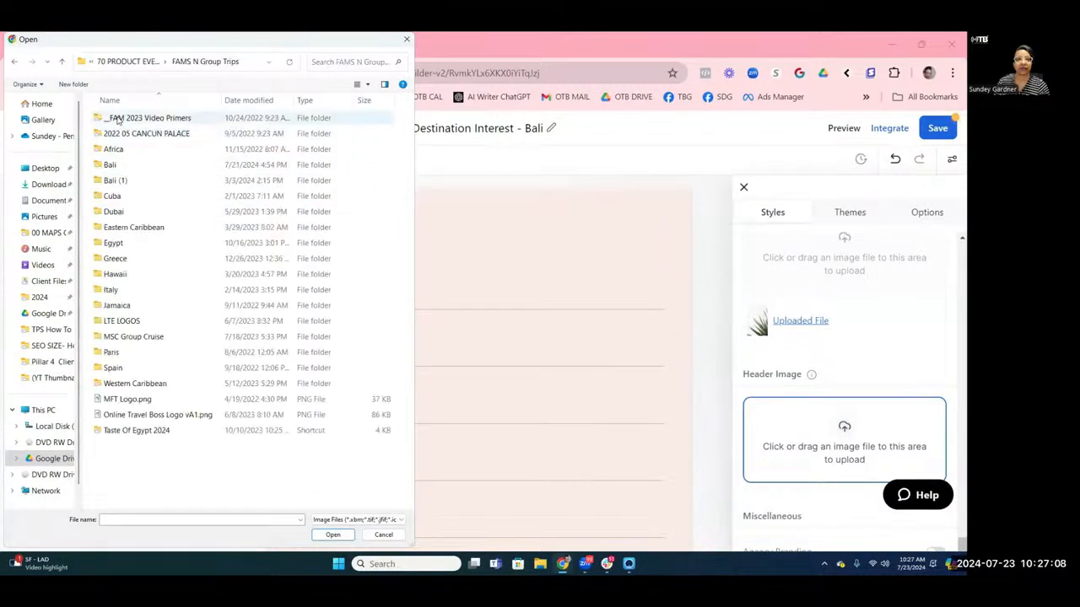
{"action": "double_click", "coordinate": [110, 165]}
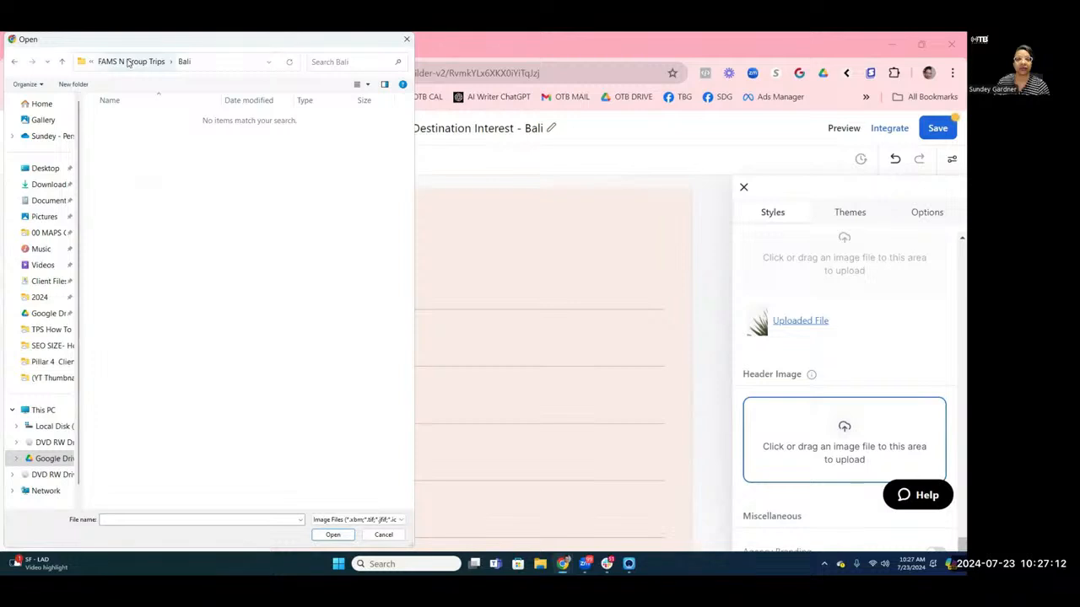
{"action": "left_click", "coordinate": [128, 63]}
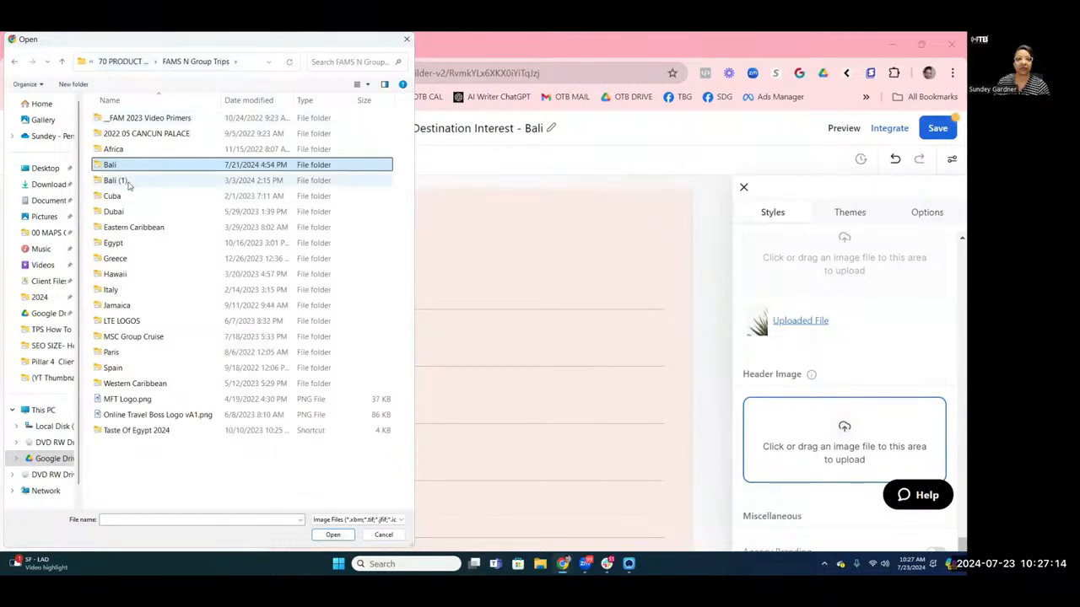
{"action": "double_click", "coordinate": [127, 182]}
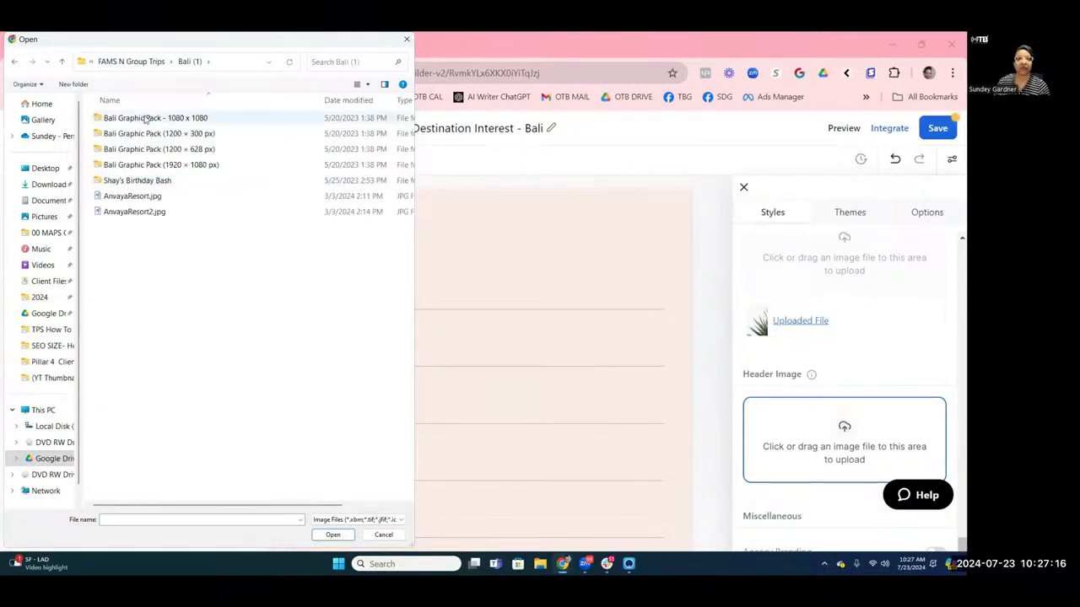
{"action": "double_click", "coordinate": [146, 119]}
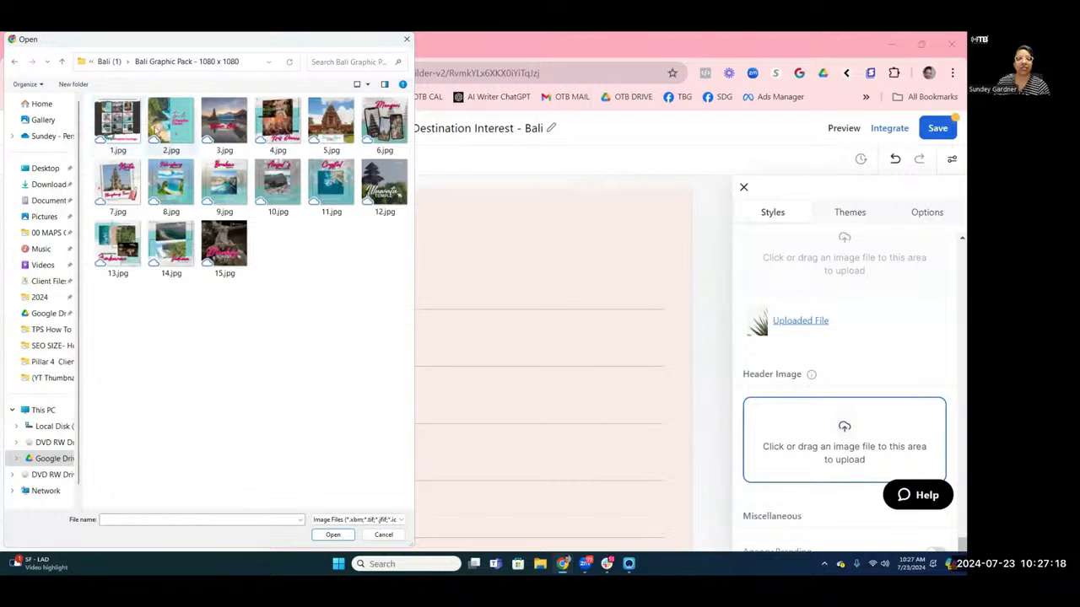
{"action": "double_click", "coordinate": [223, 118]}
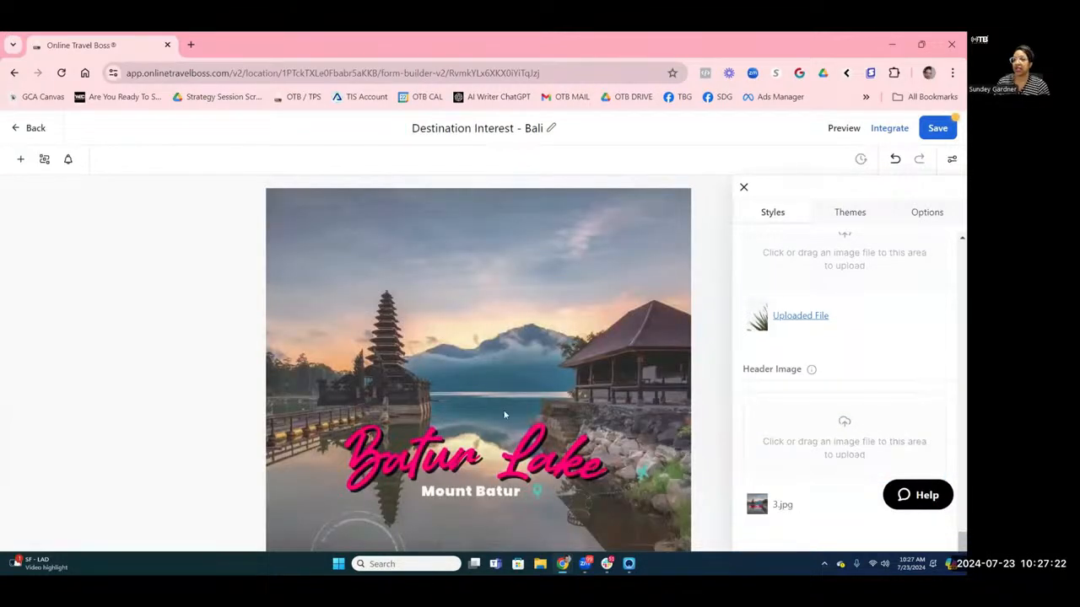
Review the Batur Lake header, open the plant background image in a new tab, and return.
{"action": "scroll", "coordinate": [531, 368], "scroll_direction": "down", "scroll_amount": 2}
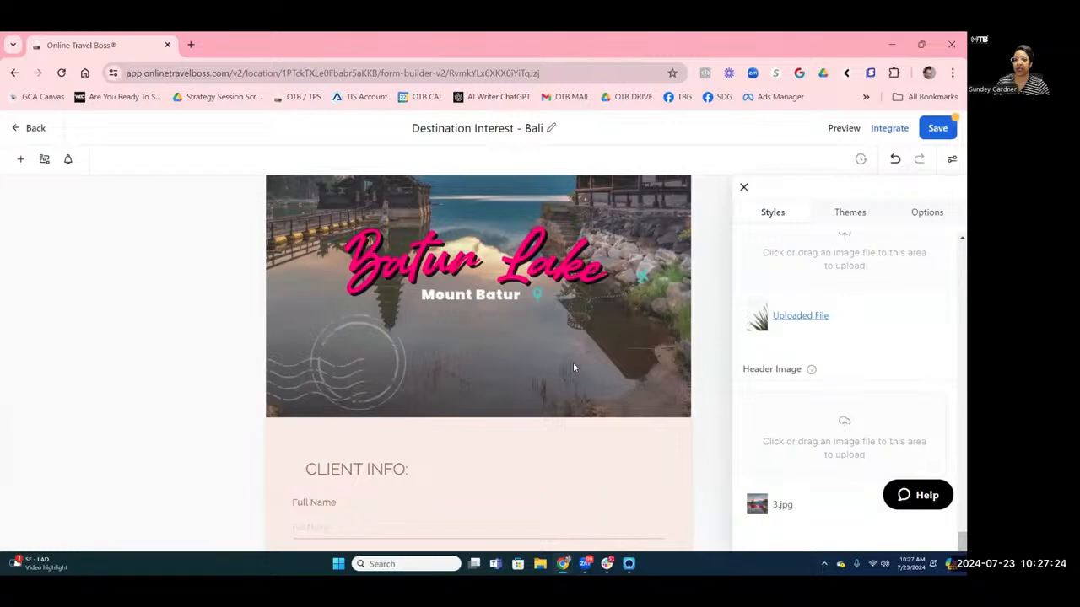
{"action": "scroll", "coordinate": [573, 367], "scroll_direction": "up", "scroll_amount": 2}
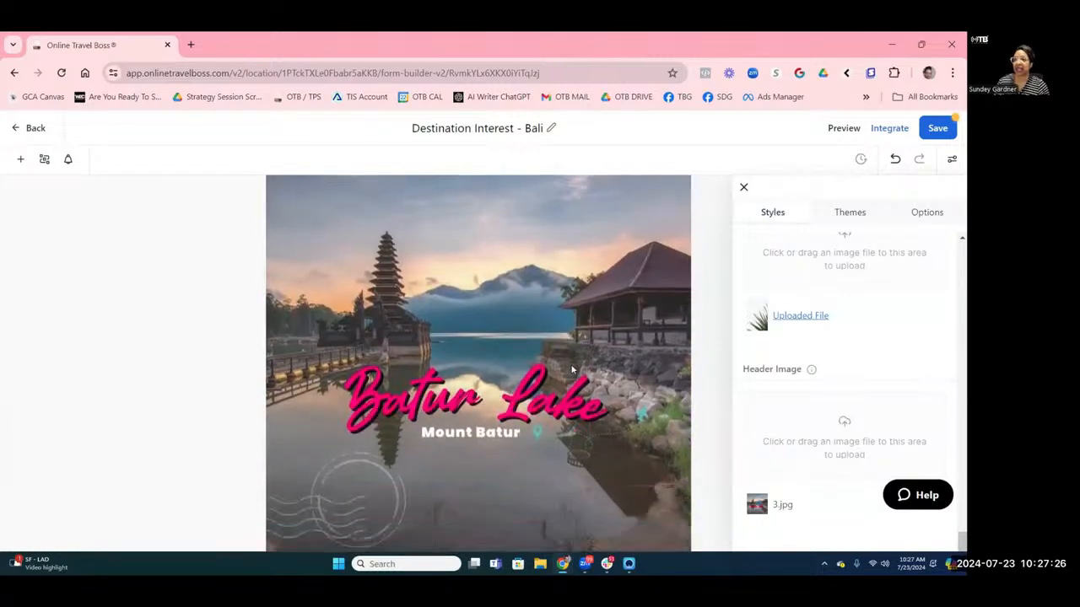
{"action": "scroll", "coordinate": [305, 310], "scroll_direction": "down", "scroll_amount": 2}
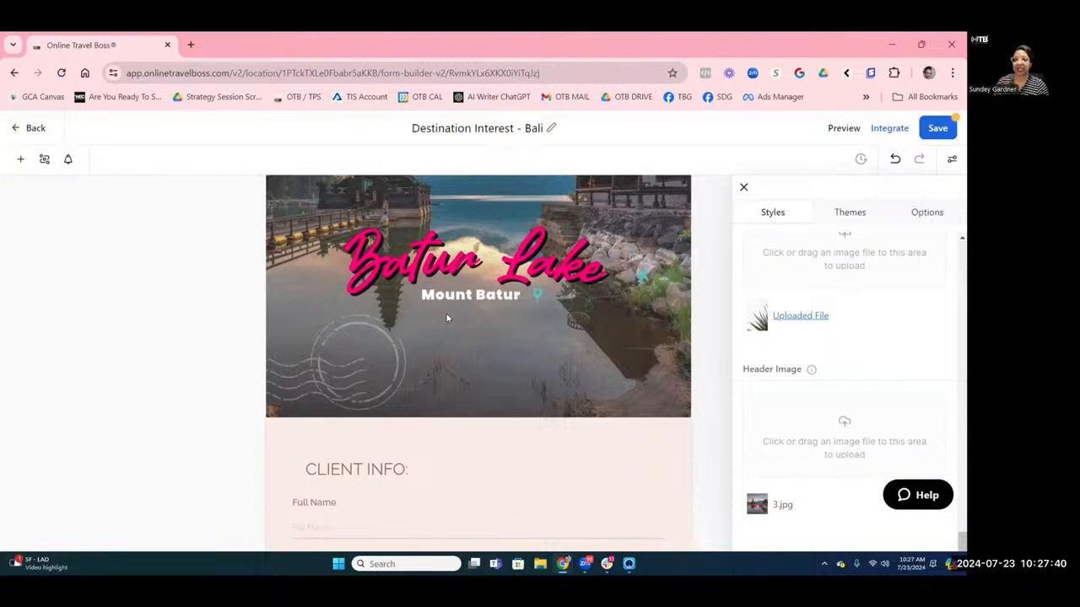
{"action": "scroll", "coordinate": [455, 338], "scroll_direction": "up", "scroll_amount": 3}
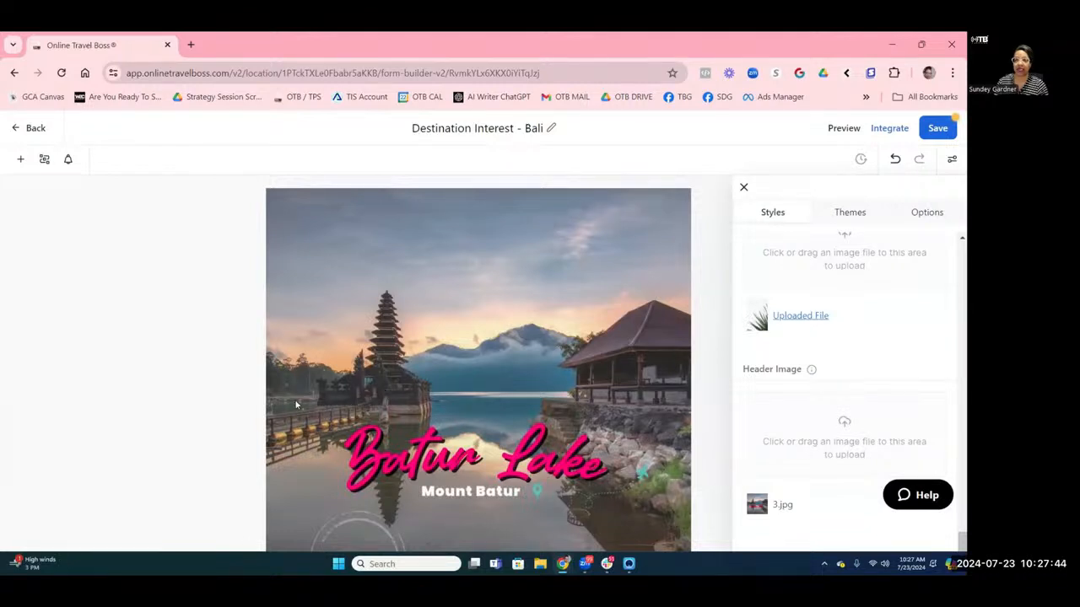
{"action": "scroll", "coordinate": [608, 372], "scroll_direction": "down", "scroll_amount": 3}
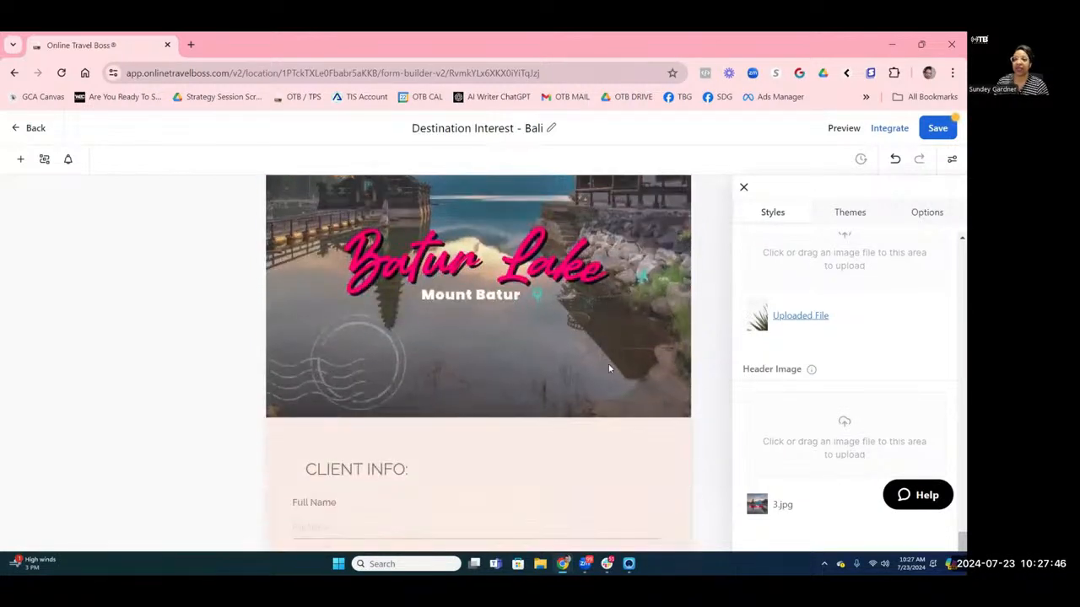
{"action": "scroll", "coordinate": [843, 349], "scroll_direction": "up", "scroll_amount": 2}
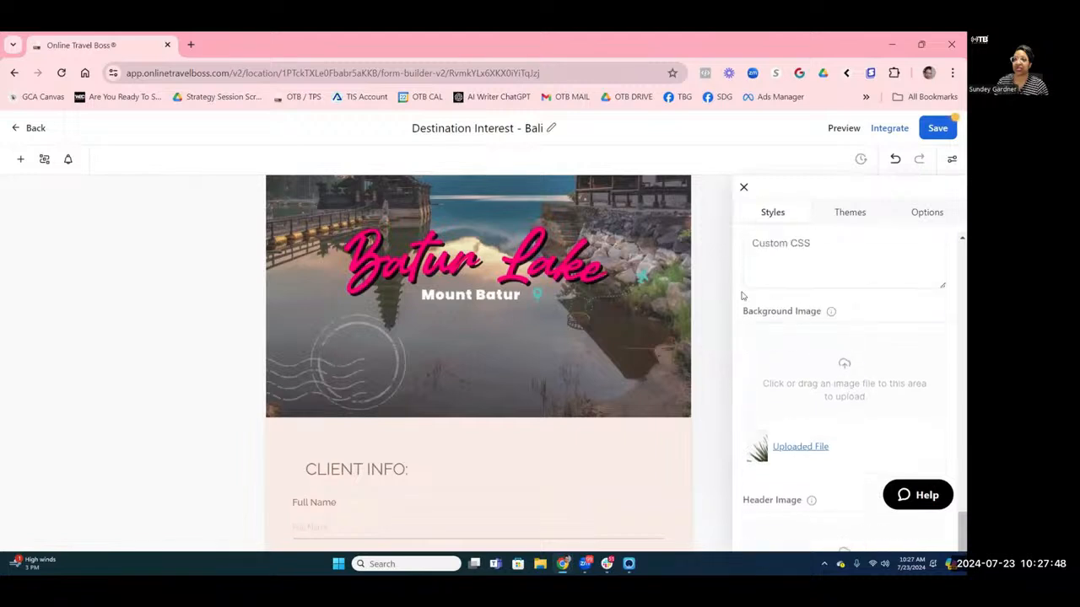
{"action": "left_click", "coordinate": [801, 447]}
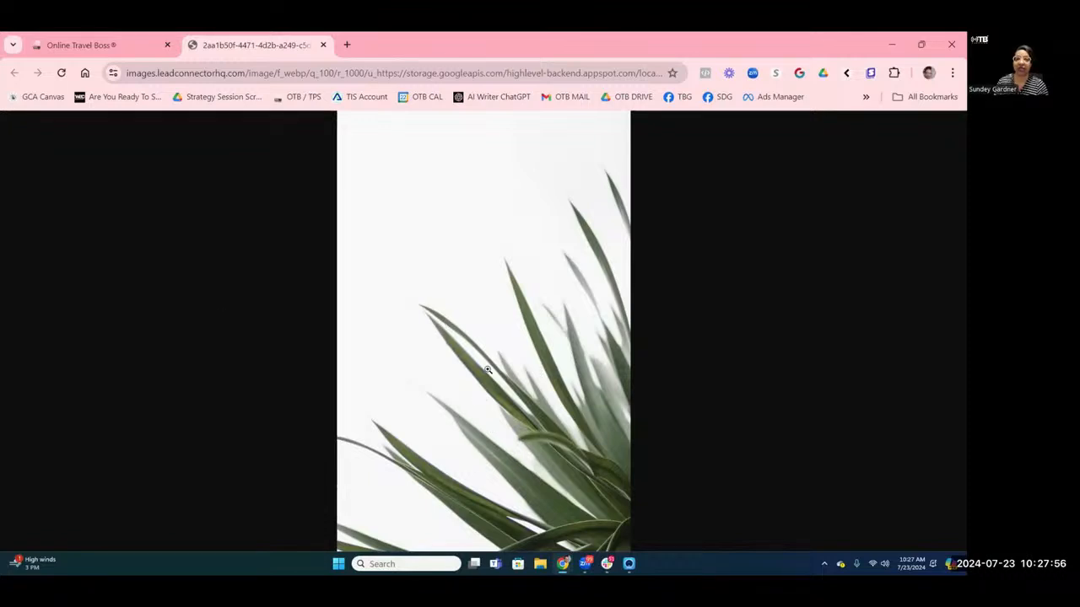
{"action": "left_click", "coordinate": [110, 45]}
{"action": "scroll", "coordinate": [498, 388], "scroll_direction": "down", "scroll_amount": 1}
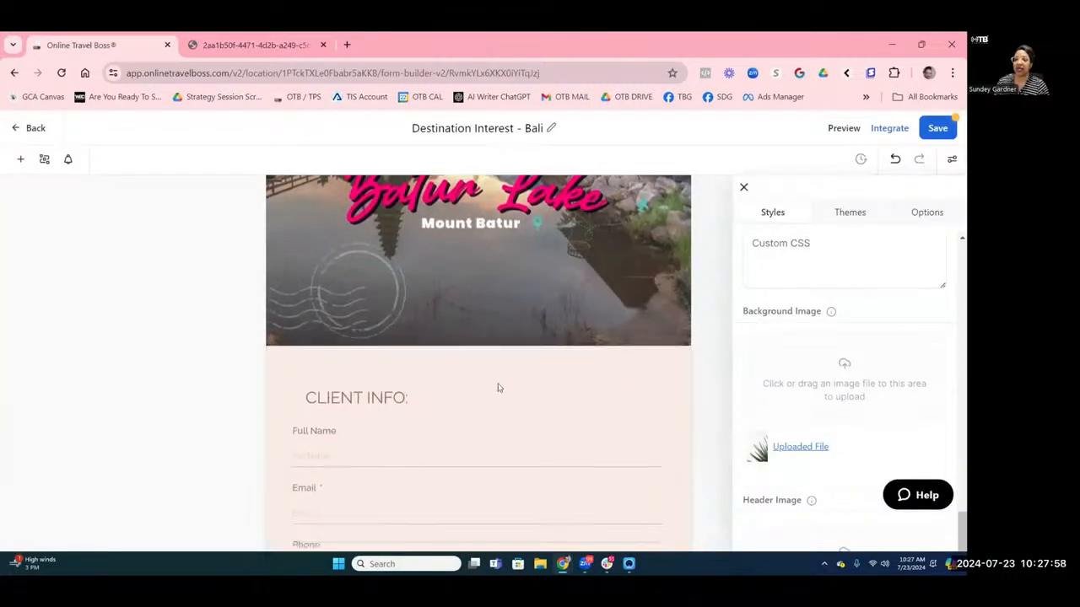
{"action": "scroll", "coordinate": [497, 388], "scroll_direction": "down", "scroll_amount": 2}
{"action": "scroll", "coordinate": [498, 388], "scroll_direction": "up", "scroll_amount": 1}
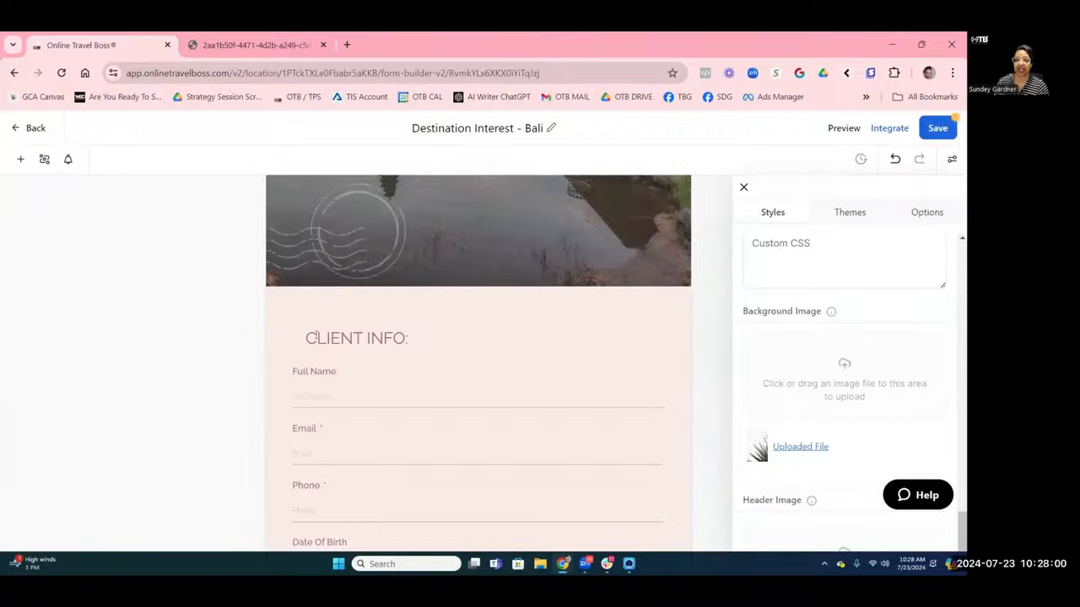
Select the CLIENT INFO: heading text and type 'Are you Interested in Ba' over it.
{"action": "left_click", "coordinate": [318, 337]}
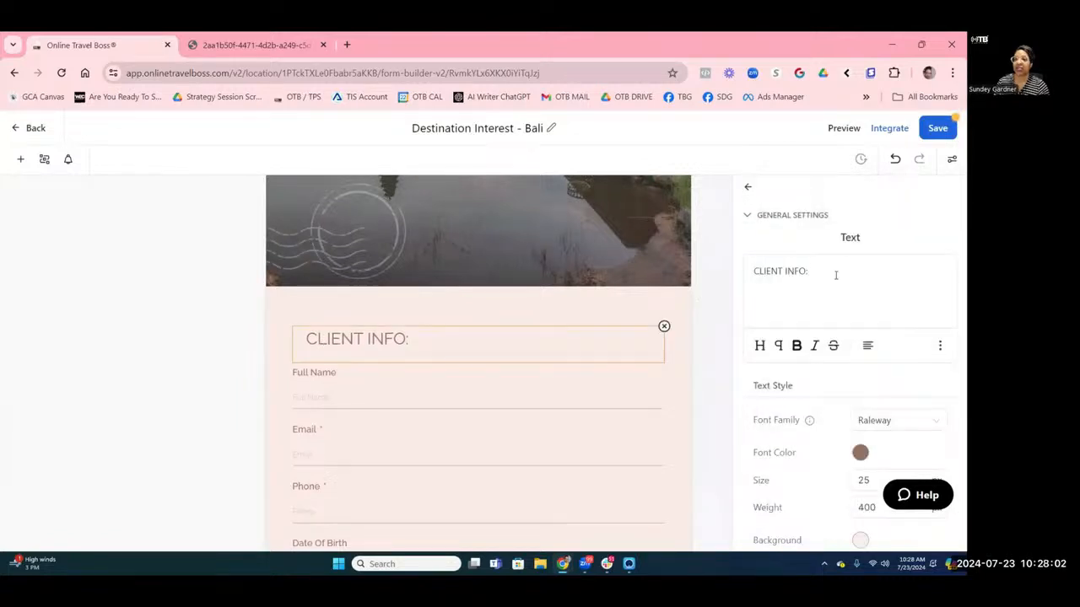
{"action": "double_click", "coordinate": [802, 270]}
{"action": "left_click_drag", "start_coordinate": [718, 275], "coordinate": [659, 239]}
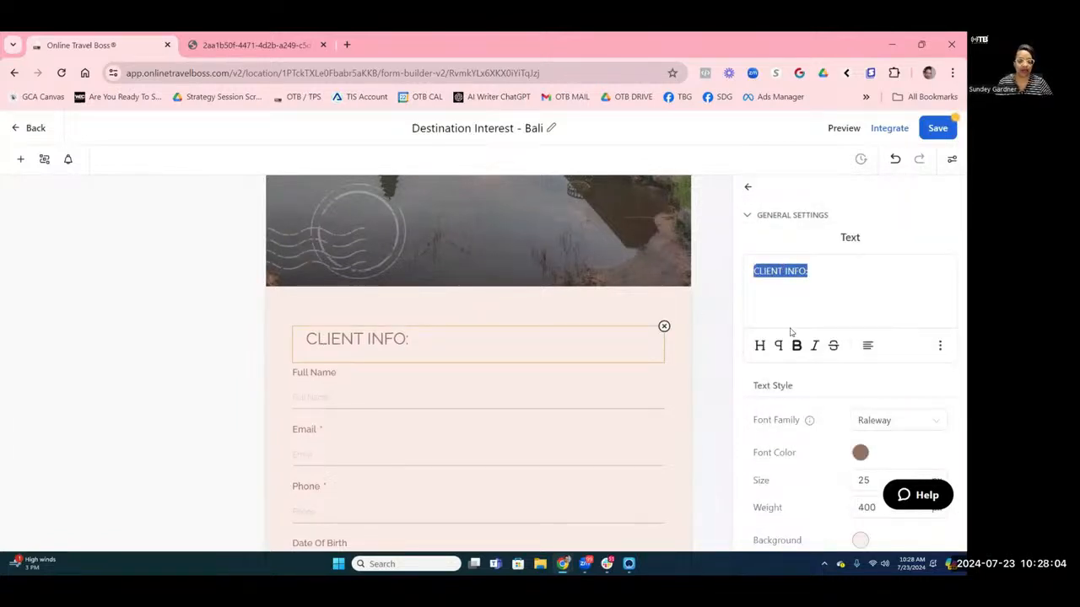
{"action": "type", "text": "A"}
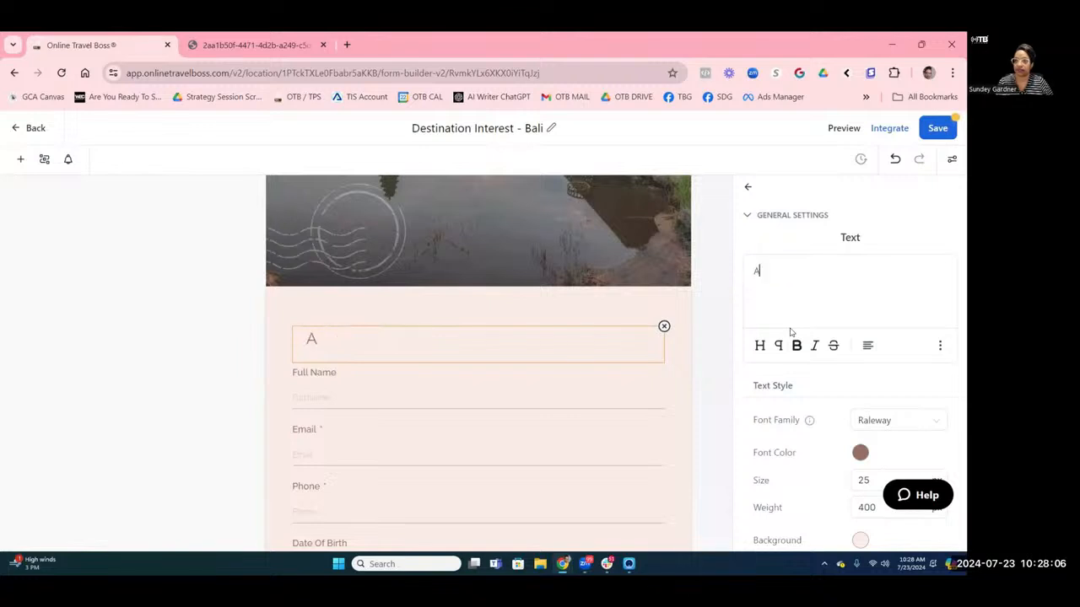
{"action": "type", "text": "re y"}
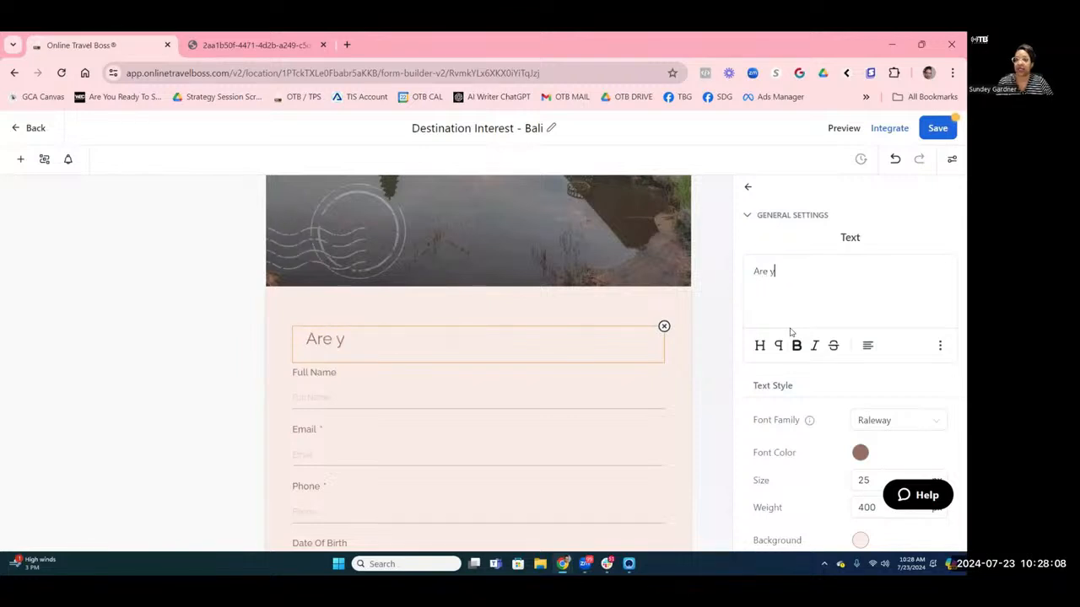
{"action": "type", "text": "ou I"}
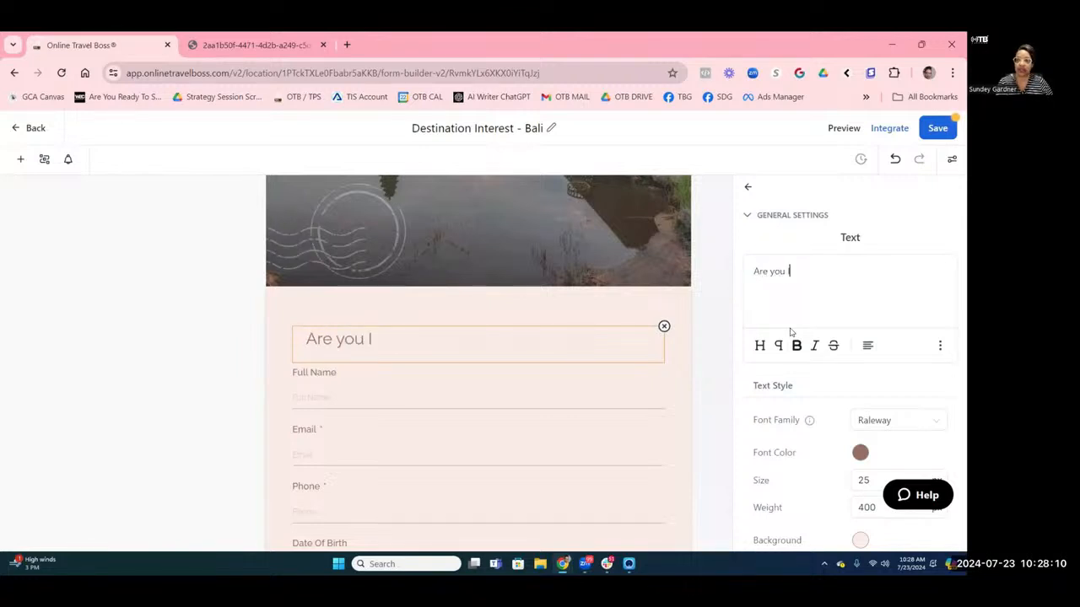
{"action": "type", "text": "nteres"}
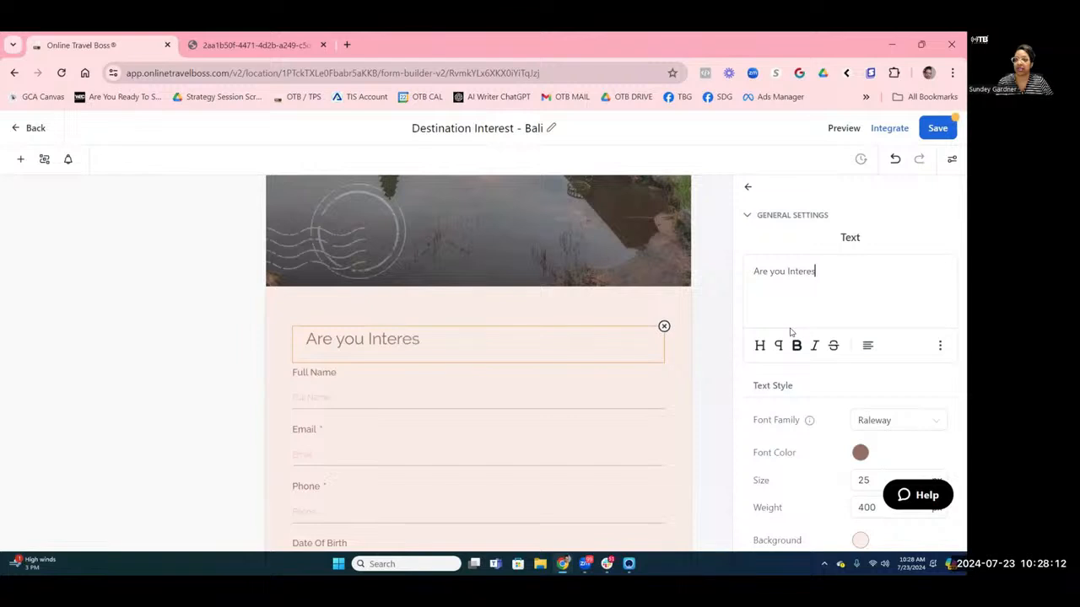
{"action": "type", "text": "ted"}
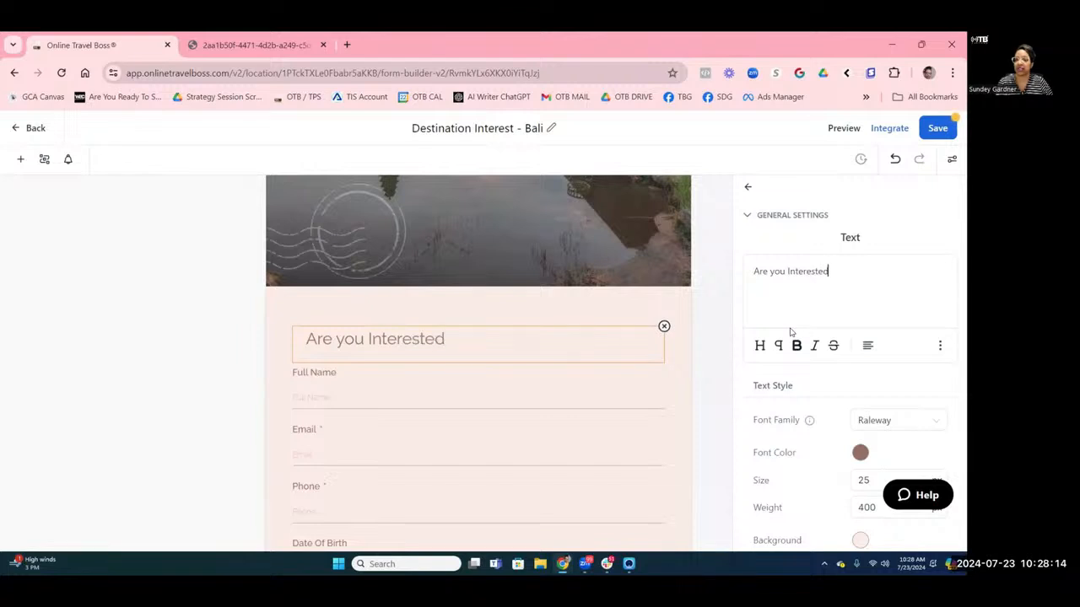
{"action": "type", "text": " in Bali?"}
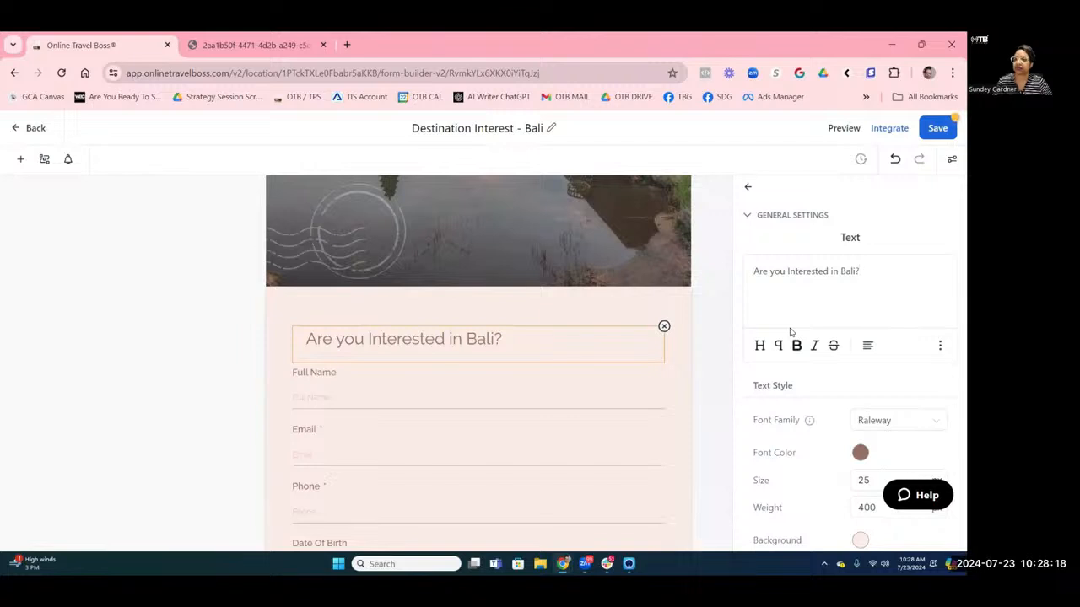
Delete the CONSULTATION DETAILS: heading and its four consultation questions.
{"action": "left_click", "coordinate": [547, 397]}
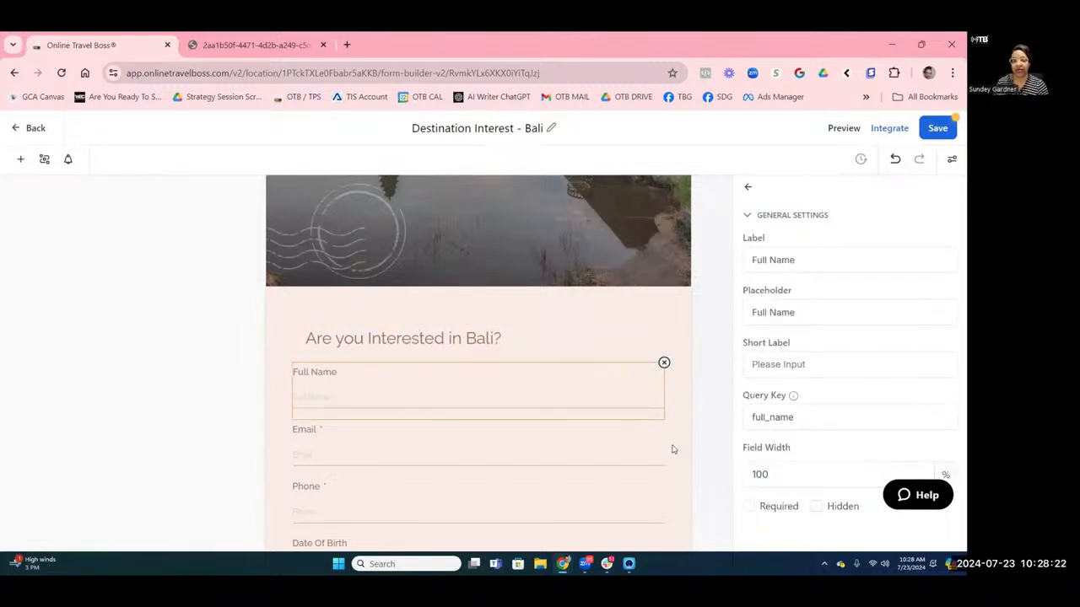
{"action": "scroll", "coordinate": [671, 447], "scroll_direction": "down", "scroll_amount": 2}
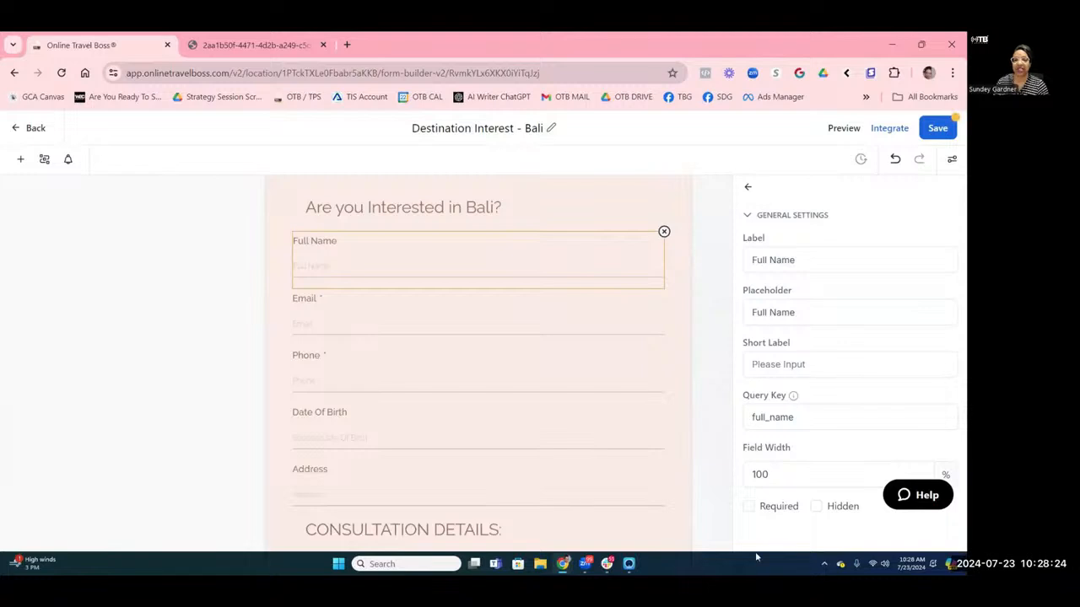
{"action": "scroll", "coordinate": [396, 433], "scroll_direction": "down", "scroll_amount": 2}
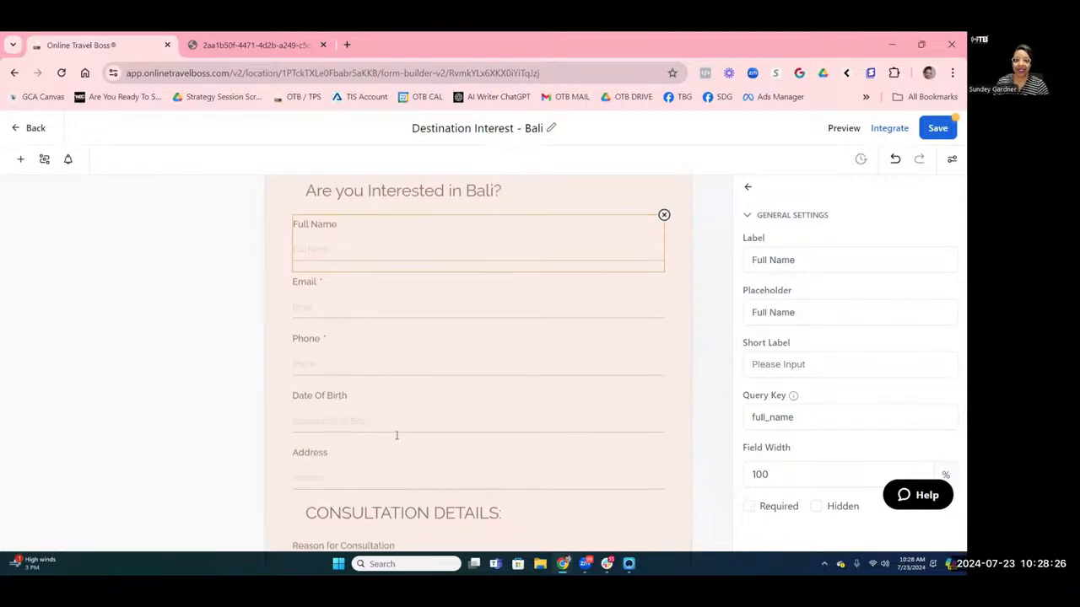
{"action": "left_click", "coordinate": [582, 410]}
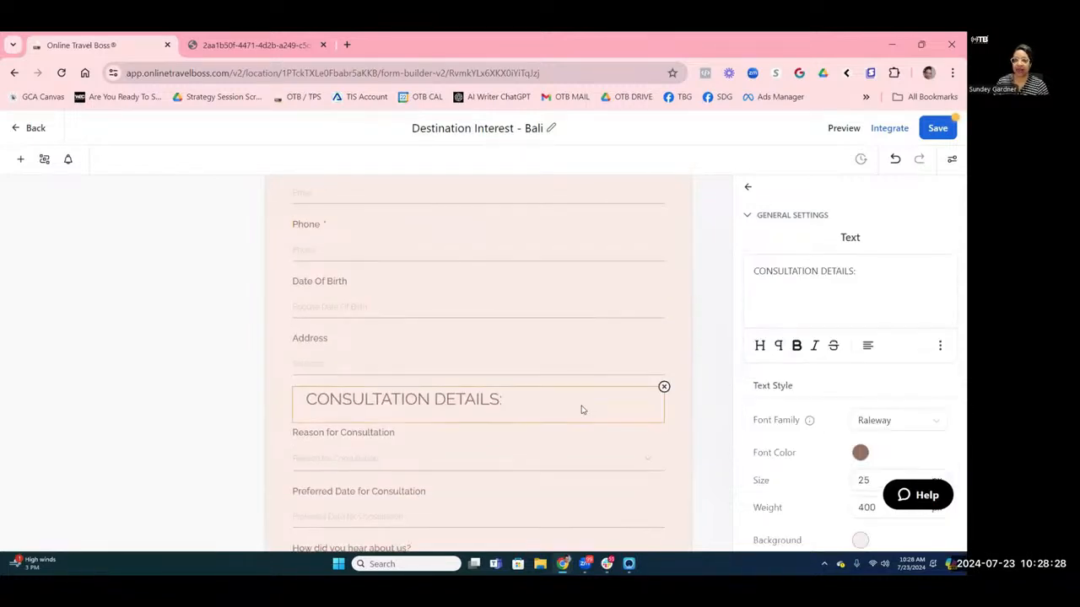
{"action": "left_click", "coordinate": [664, 388]}
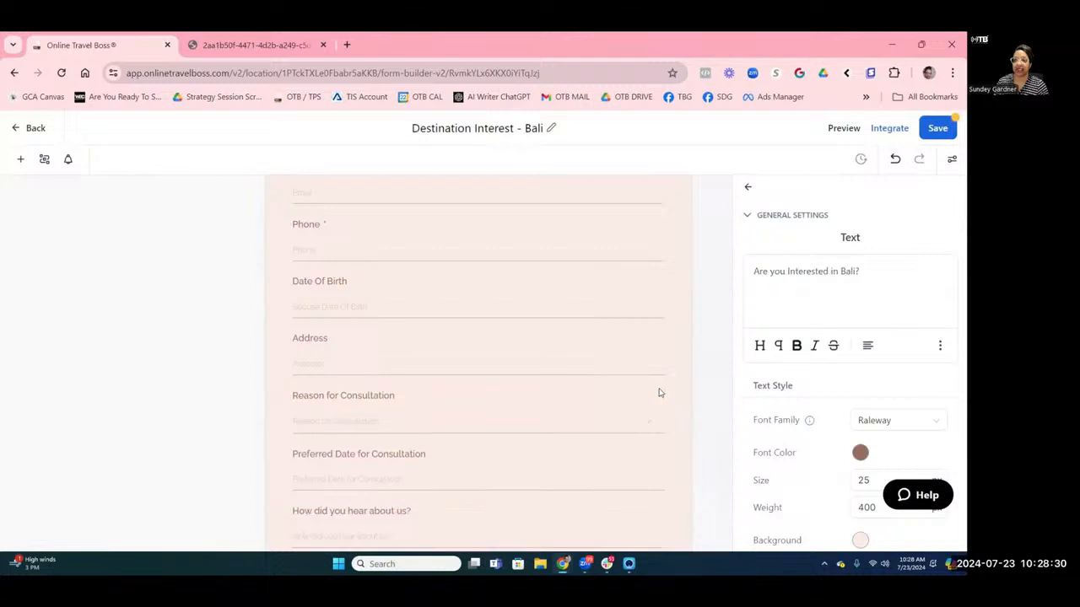
{"action": "left_click", "coordinate": [655, 401]}
{"action": "left_click", "coordinate": [663, 388]}
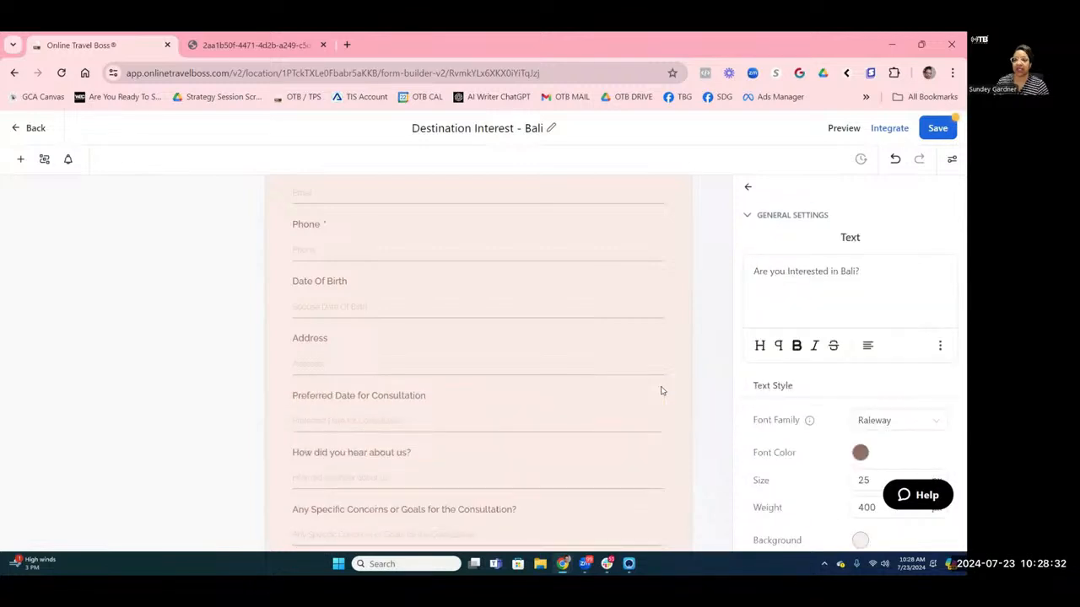
{"action": "left_click", "coordinate": [662, 390]}
{"action": "left_click", "coordinate": [662, 388]}
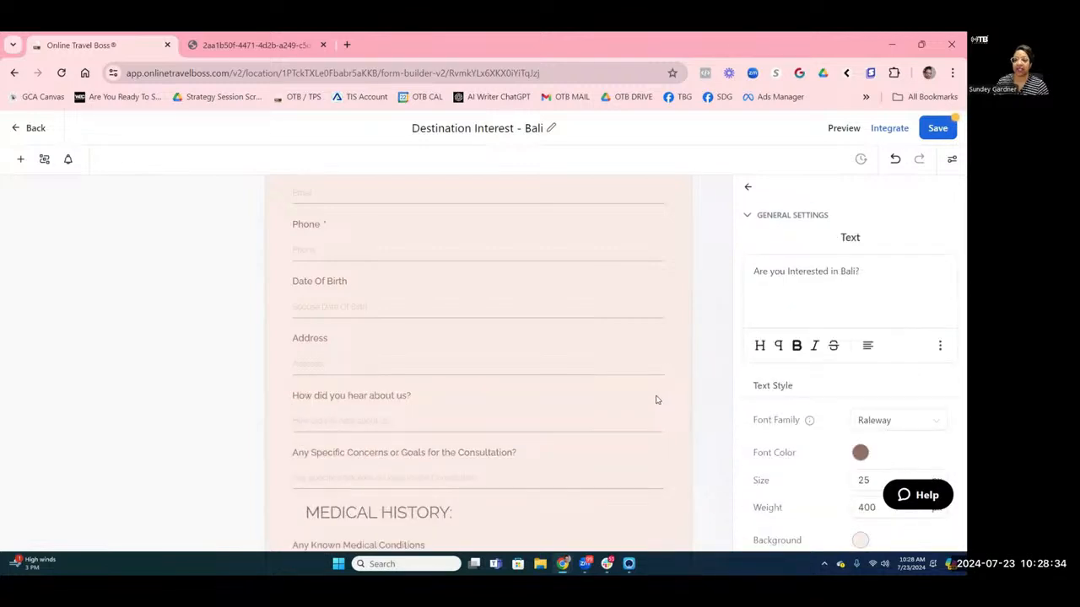
{"action": "left_click", "coordinate": [657, 400]}
{"action": "left_click", "coordinate": [663, 388]}
{"action": "left_click", "coordinate": [662, 393]}
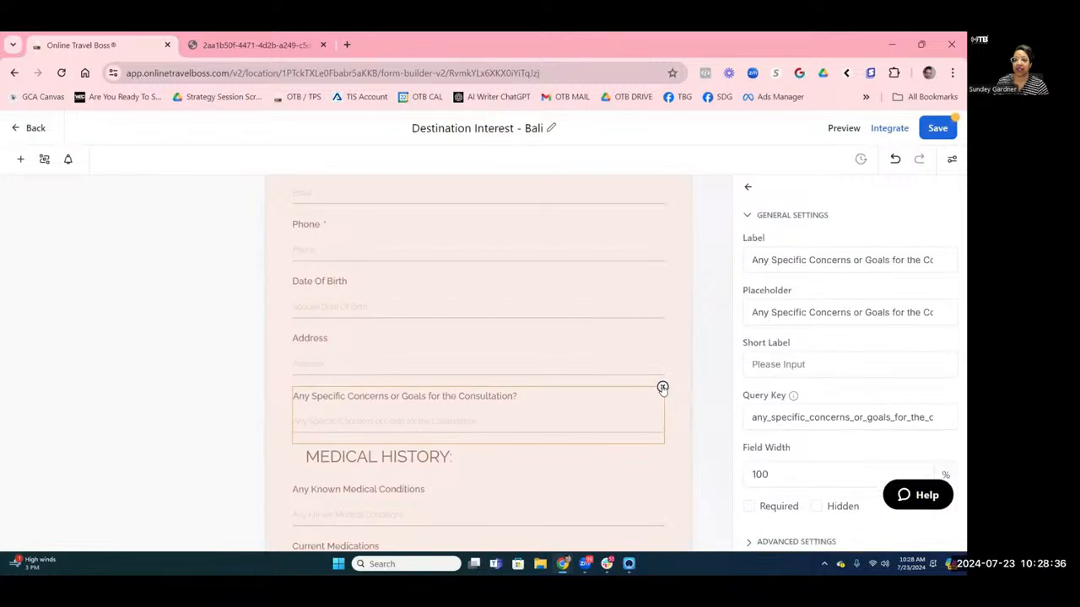
{"action": "left_click", "coordinate": [663, 386]}
Delete the MEDICAL HISTORY: heading with the Medical Conditions, Current Medications and Allergies fields.
{"action": "left_click", "coordinate": [656, 404]}
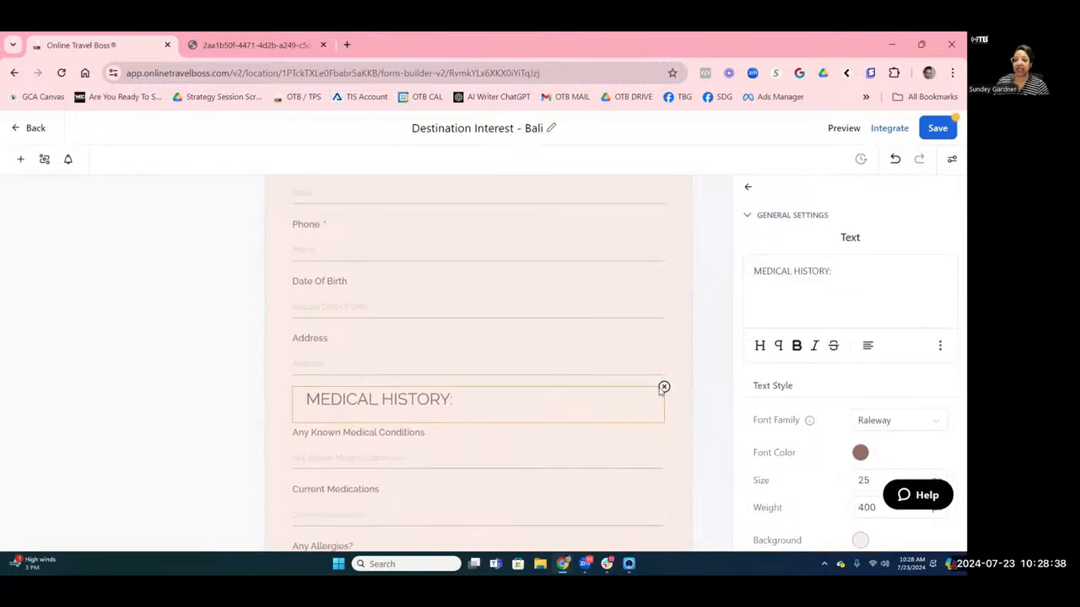
{"action": "left_click", "coordinate": [663, 387]}
{"action": "left_click", "coordinate": [661, 410]}
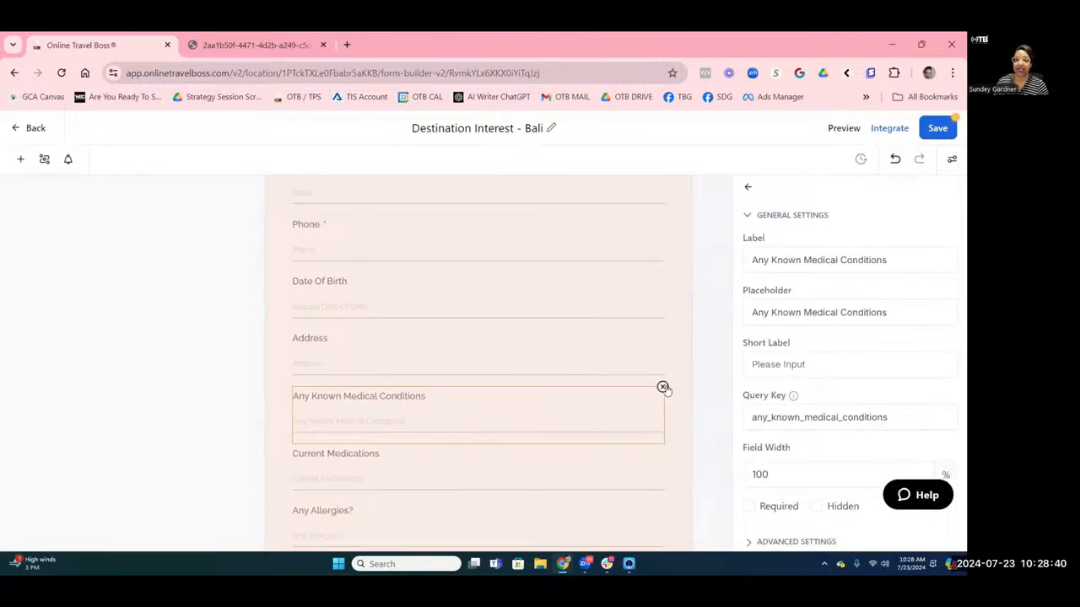
{"action": "left_click", "coordinate": [663, 388]}
{"action": "left_click", "coordinate": [660, 405]}
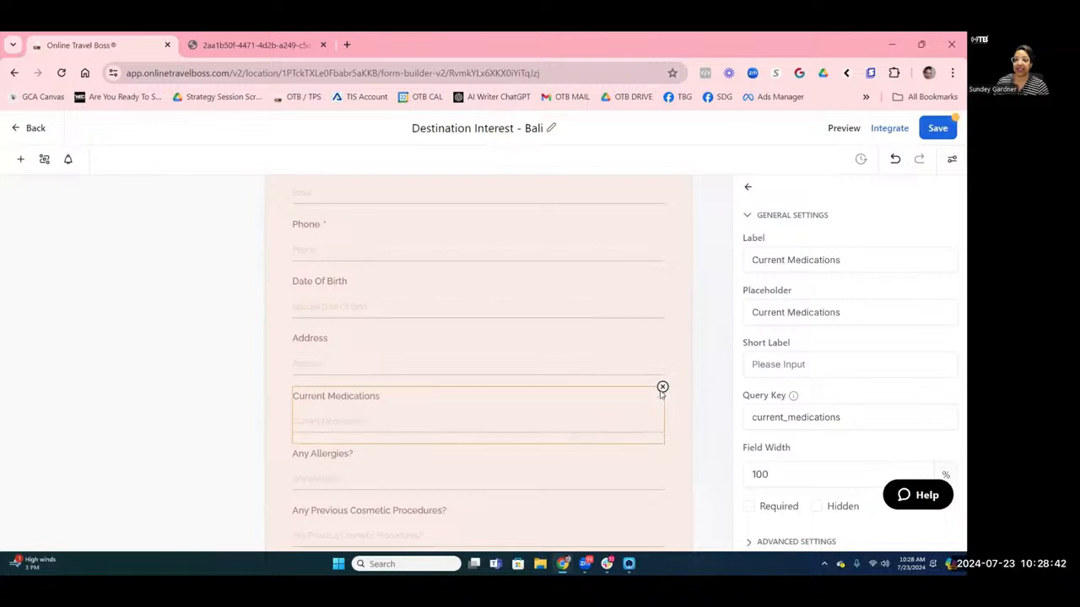
{"action": "left_click", "coordinate": [663, 387]}
{"action": "left_click", "coordinate": [661, 397]}
{"action": "left_click", "coordinate": [663, 388]}
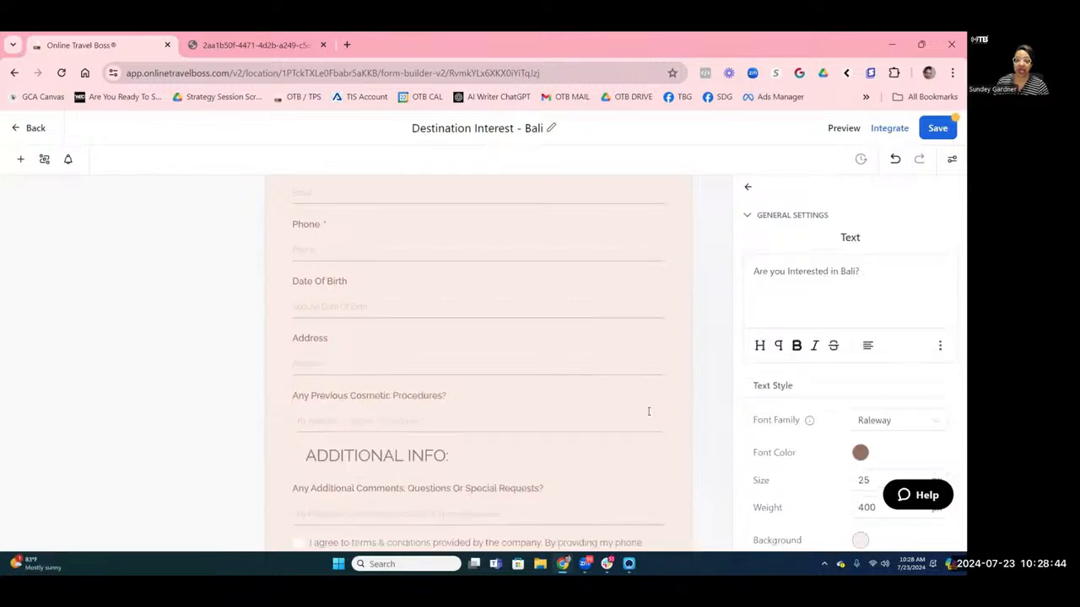
Remove Address, Date Of Birth, the ADDITIONAL INFO heading, Additional Comments and Cosmetic Procedures.
{"action": "left_click", "coordinate": [663, 397]}
{"action": "left_click", "coordinate": [656, 381]}
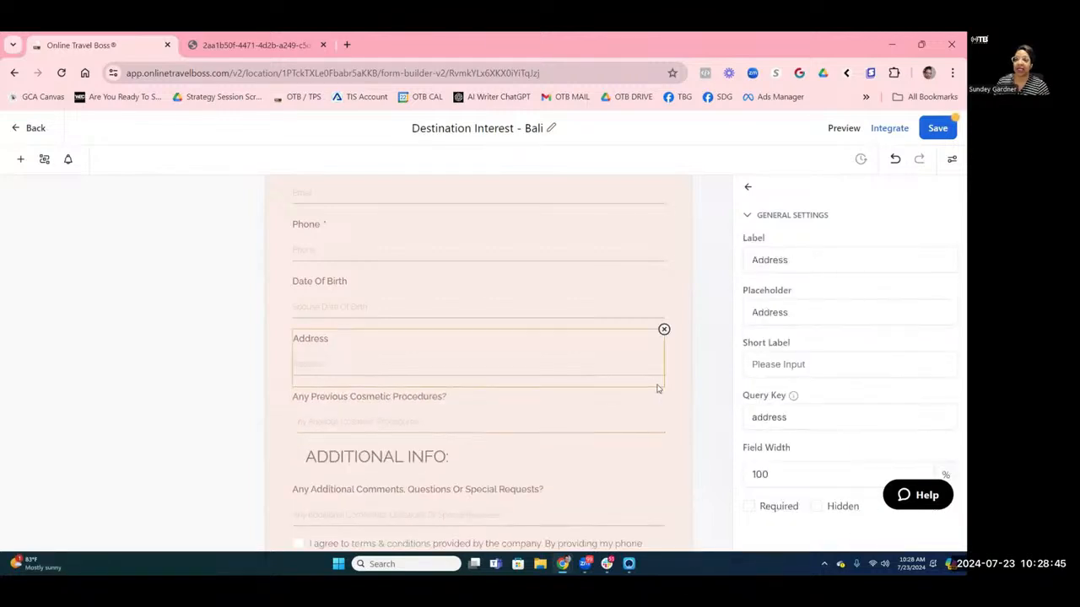
{"action": "left_click", "coordinate": [664, 331]}
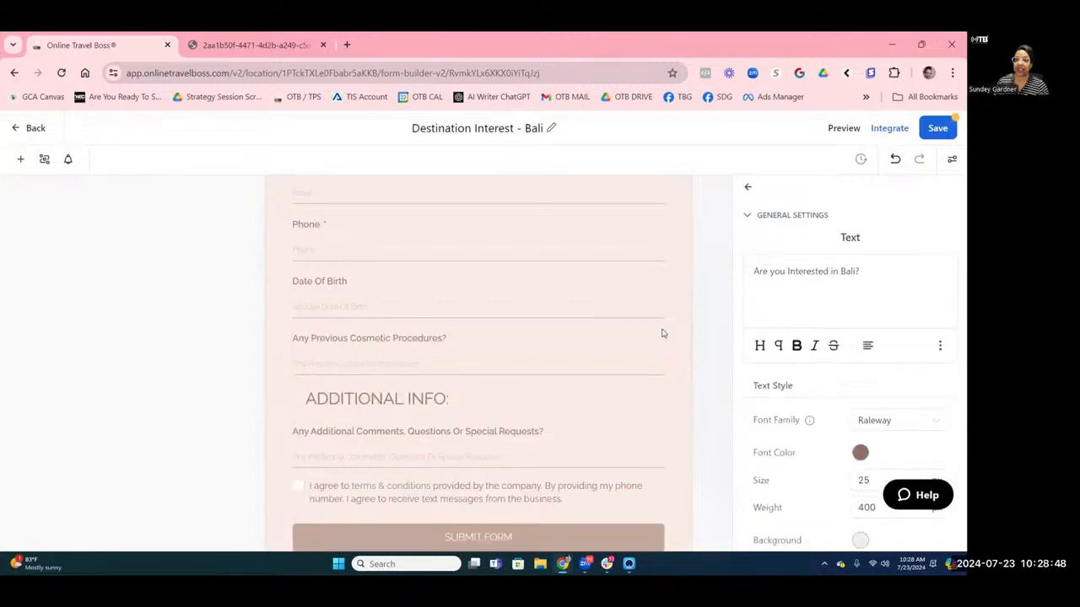
{"action": "left_click", "coordinate": [661, 275]}
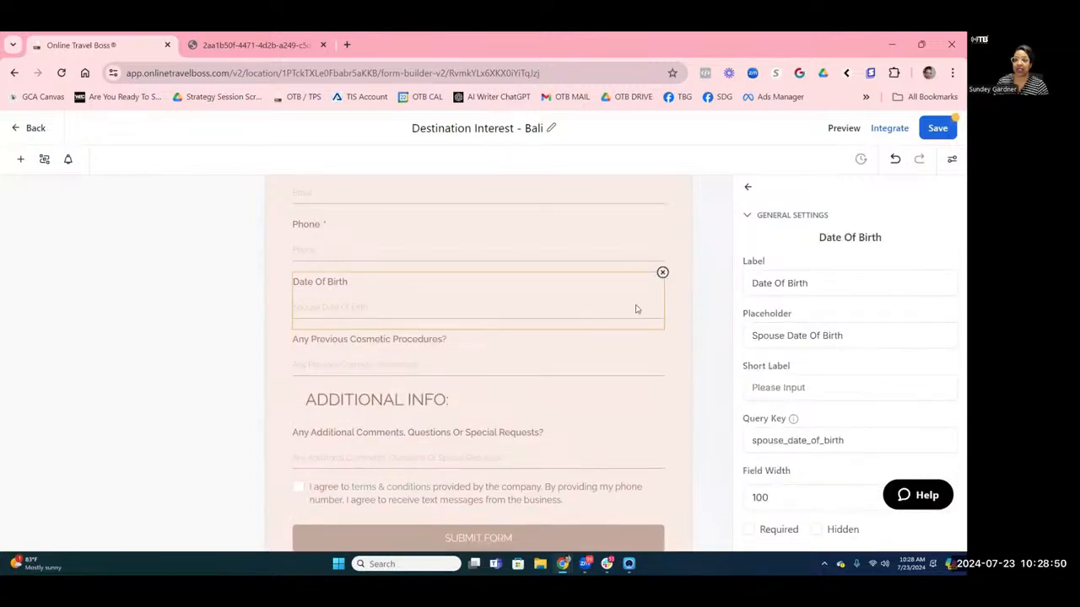
{"action": "left_click", "coordinate": [663, 273]}
{"action": "left_click", "coordinate": [576, 372]}
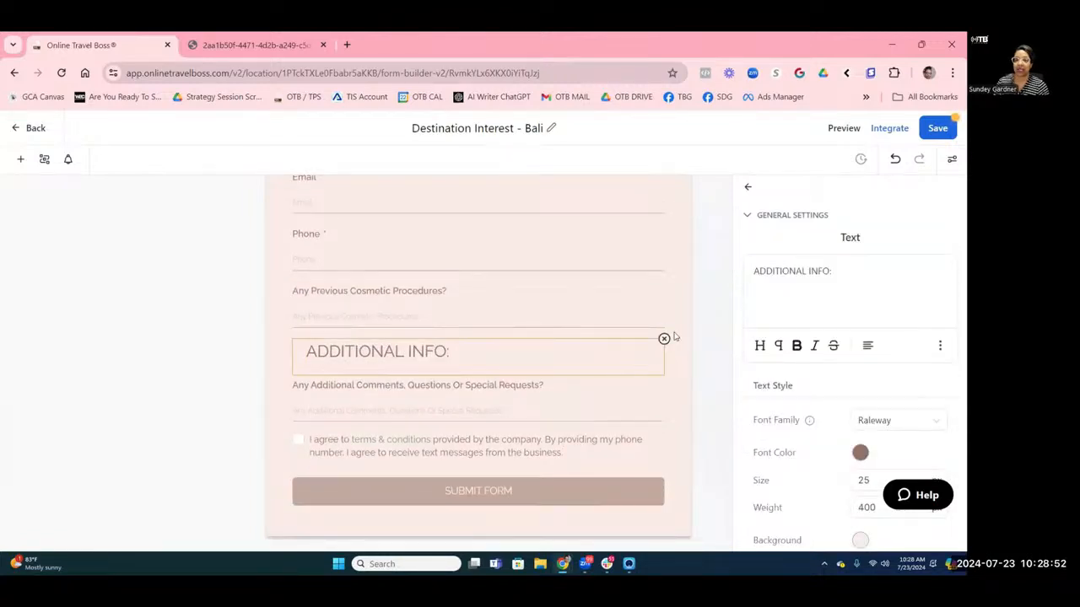
{"action": "left_click", "coordinate": [664, 339]}
{"action": "left_click", "coordinate": [631, 394]}
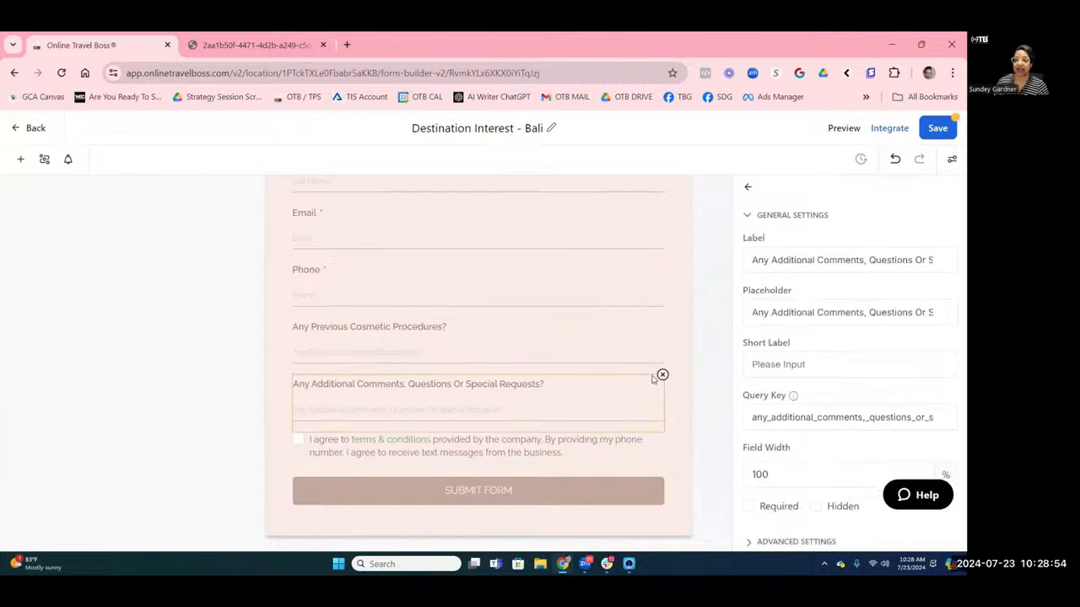
{"action": "left_click", "coordinate": [664, 378]}
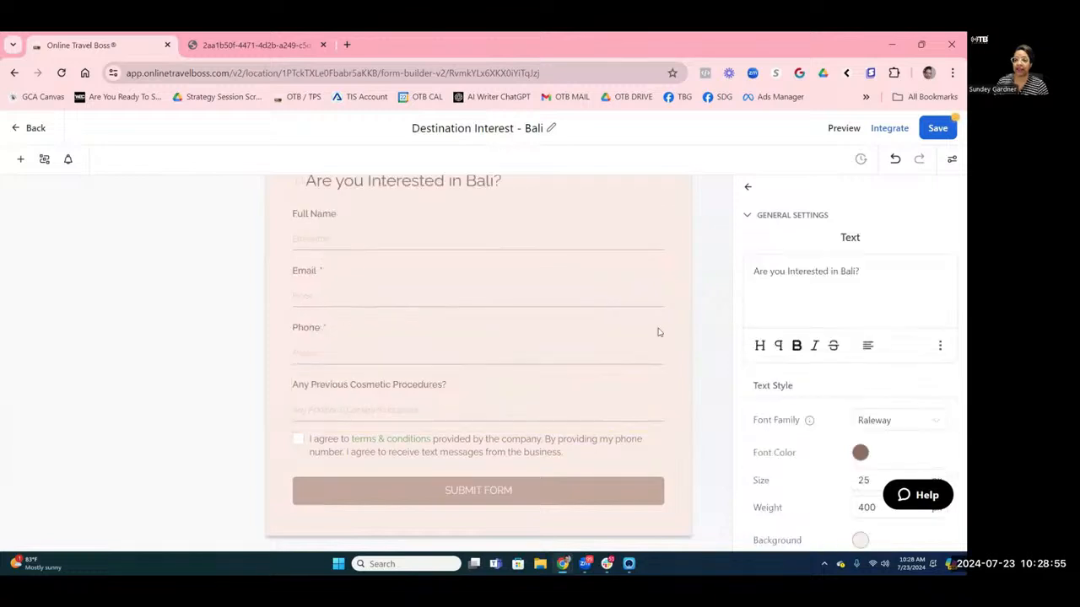
{"action": "left_click", "coordinate": [654, 382]}
{"action": "left_click", "coordinate": [664, 375]}
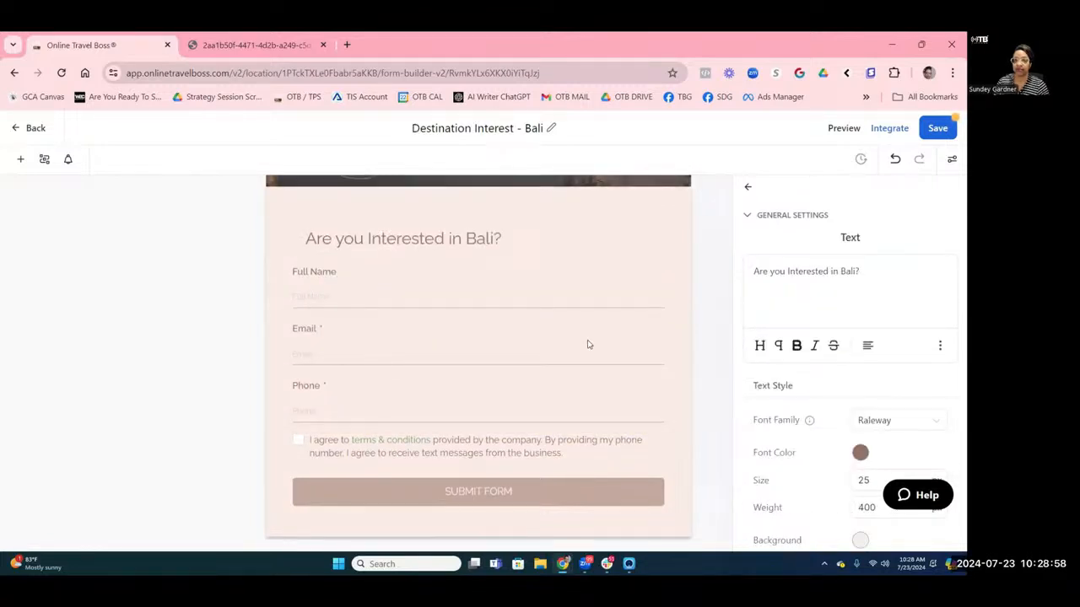
Open the form-wide Styles & Options panel, view its Options tab, then switch to Styles.
{"action": "scroll", "coordinate": [586, 343], "scroll_direction": "up", "scroll_amount": 2}
{"action": "scroll", "coordinate": [588, 344], "scroll_direction": "down", "scroll_amount": 1}
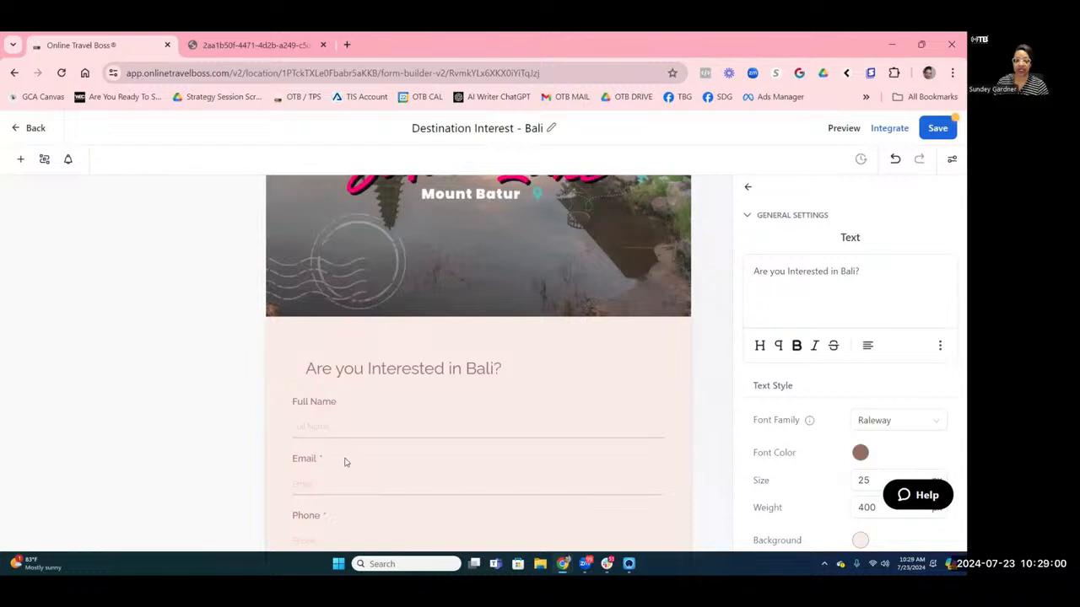
{"action": "scroll", "coordinate": [359, 351], "scroll_direction": "down", "scroll_amount": 1}
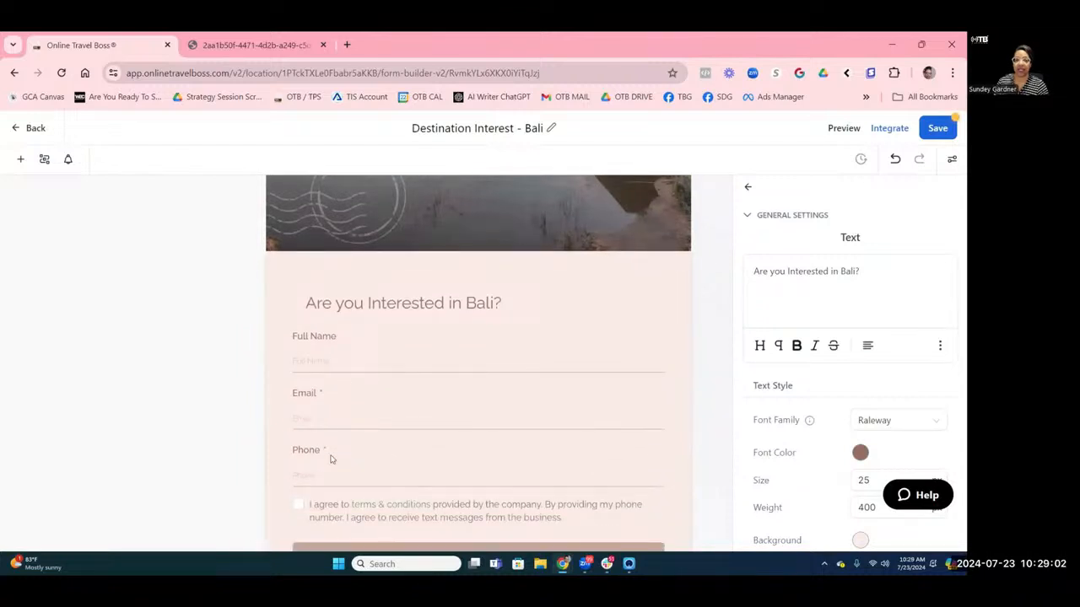
{"action": "scroll", "coordinate": [333, 456], "scroll_direction": "down", "scroll_amount": 1}
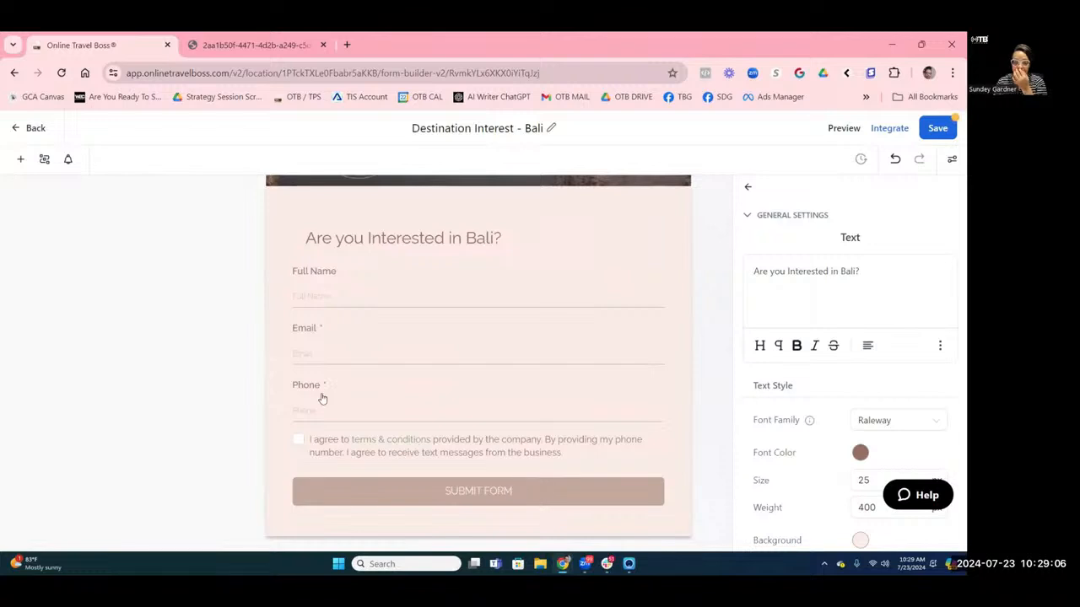
{"action": "left_click", "coordinate": [692, 287]}
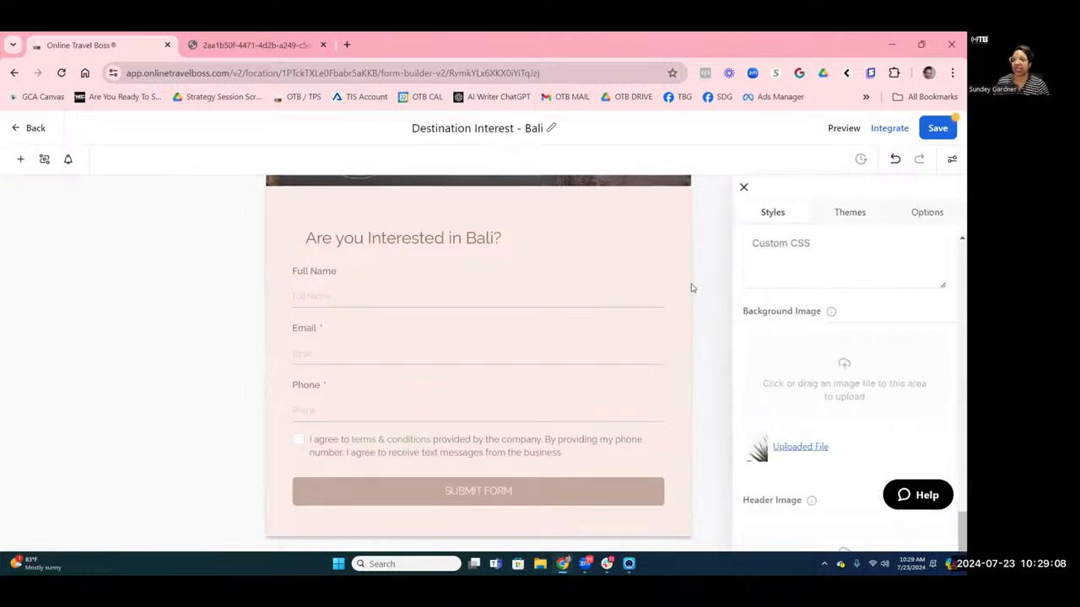
{"action": "scroll", "coordinate": [685, 260], "scroll_direction": "up", "scroll_amount": 2}
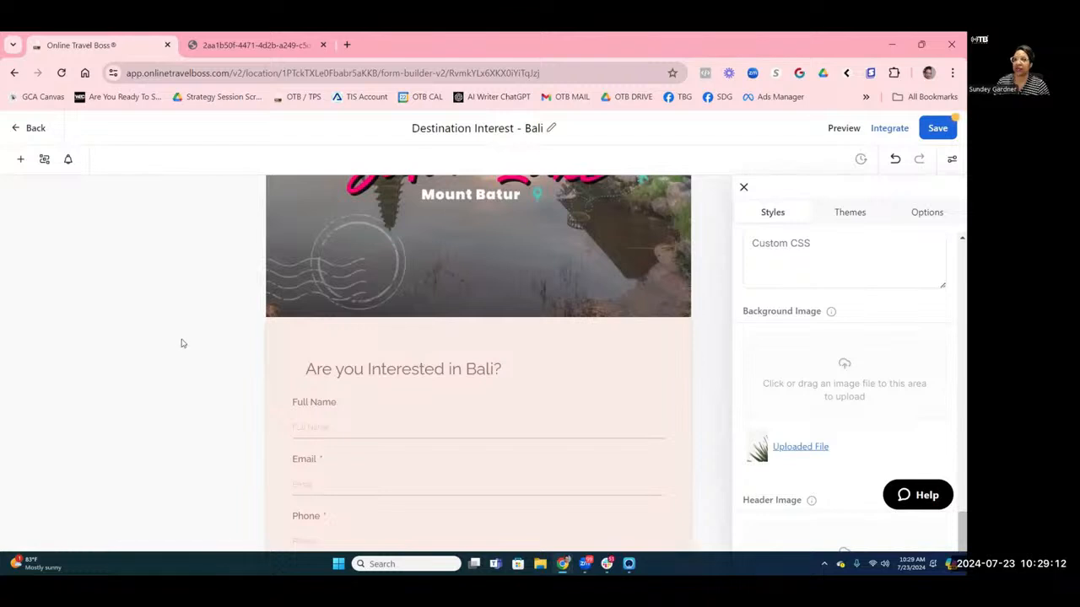
{"action": "left_click", "coordinate": [931, 218]}
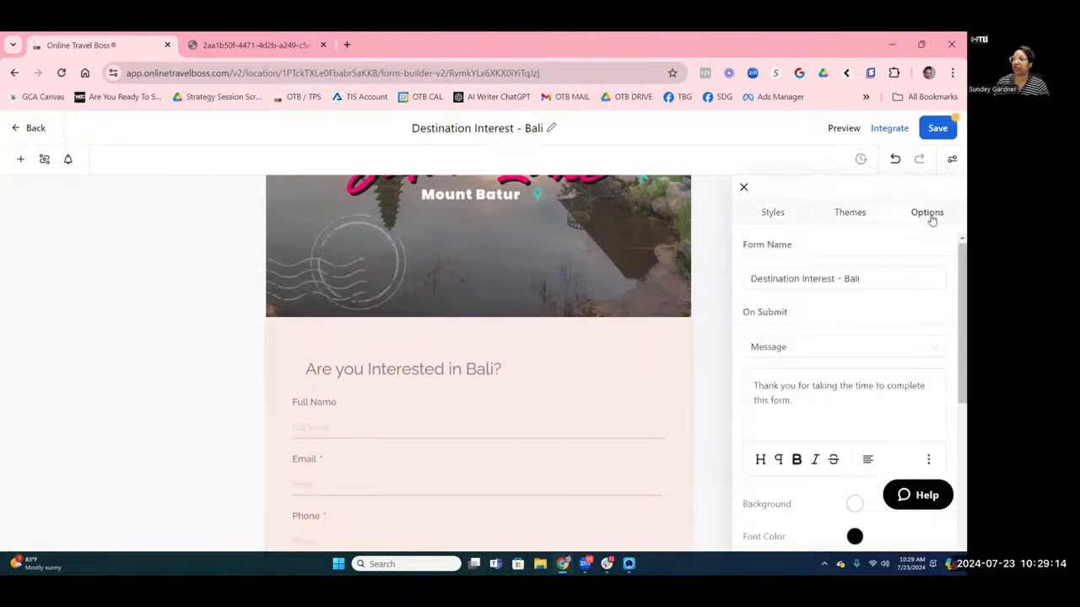
{"action": "scroll", "coordinate": [881, 311], "scroll_direction": "down", "scroll_amount": 3}
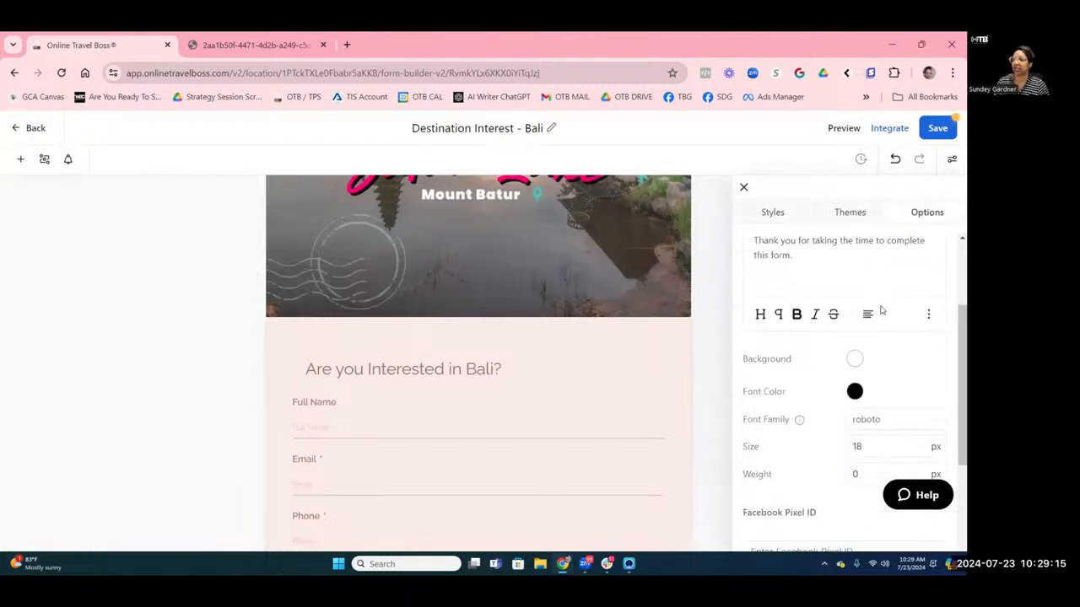
{"action": "left_click", "coordinate": [613, 375]}
{"action": "left_click", "coordinate": [952, 160]}
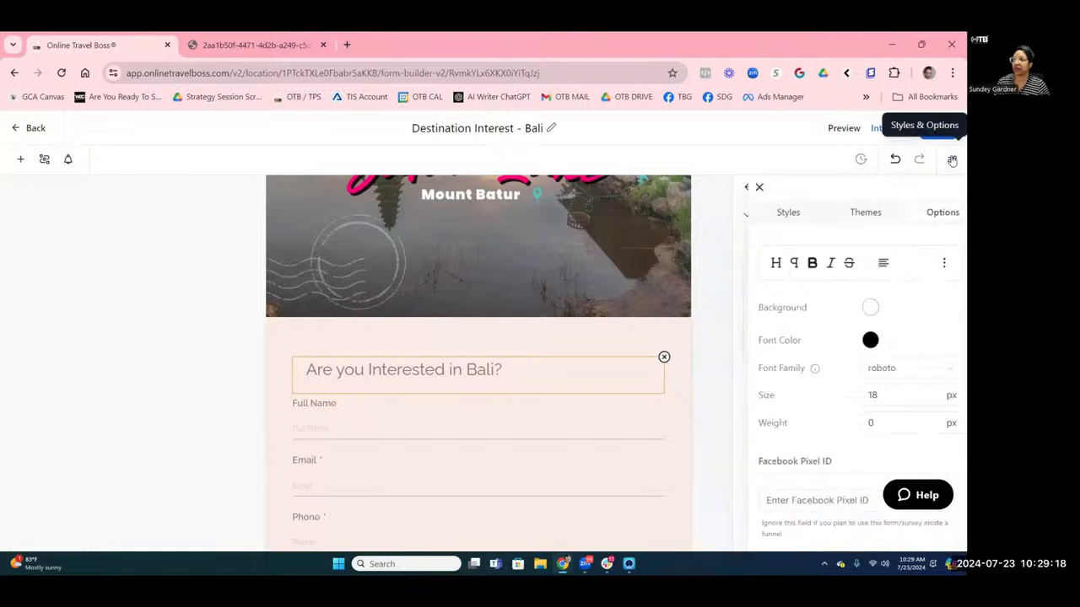
{"action": "left_click", "coordinate": [775, 212]}
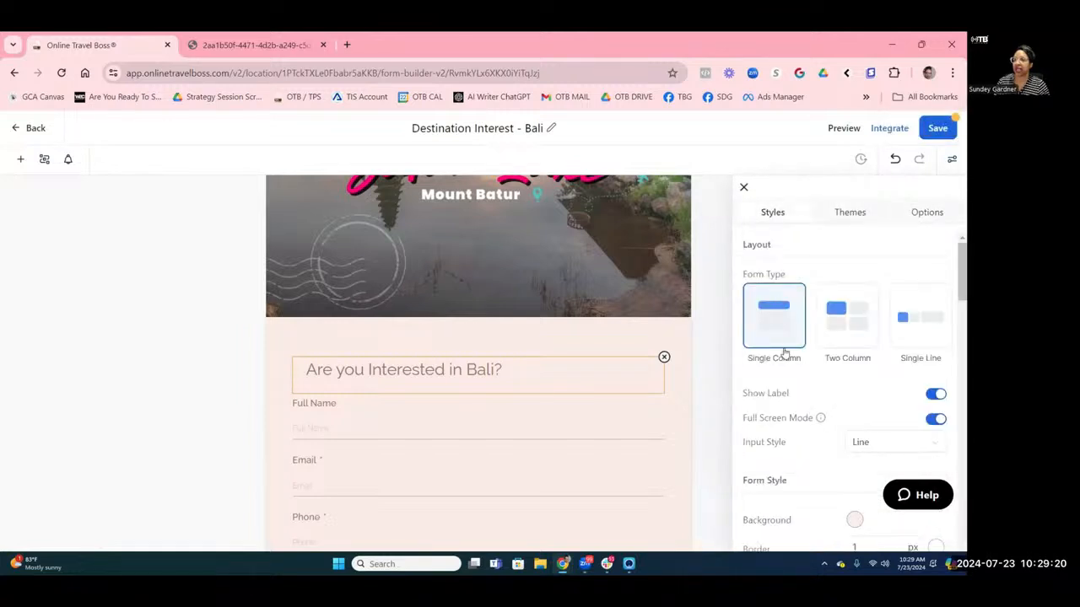
Change the form background from pale pink to golden yellow #E8D184FF.
{"action": "scroll", "coordinate": [827, 371], "scroll_direction": "down", "scroll_amount": 3}
{"action": "left_click", "coordinate": [862, 388]}
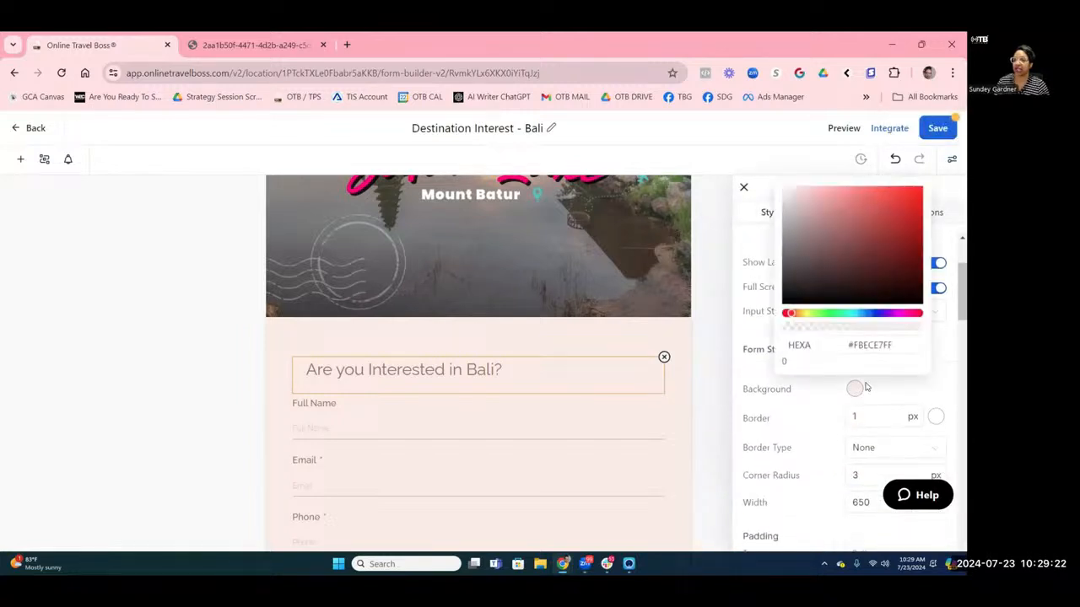
{"action": "left_click", "coordinate": [895, 345]}
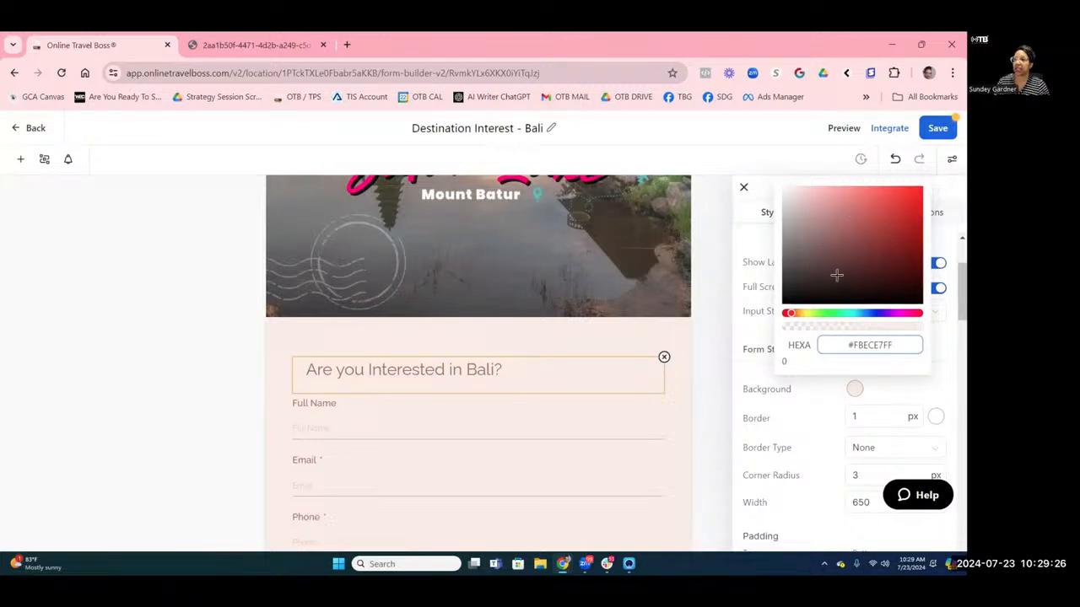
{"action": "left_click", "coordinate": [803, 314]}
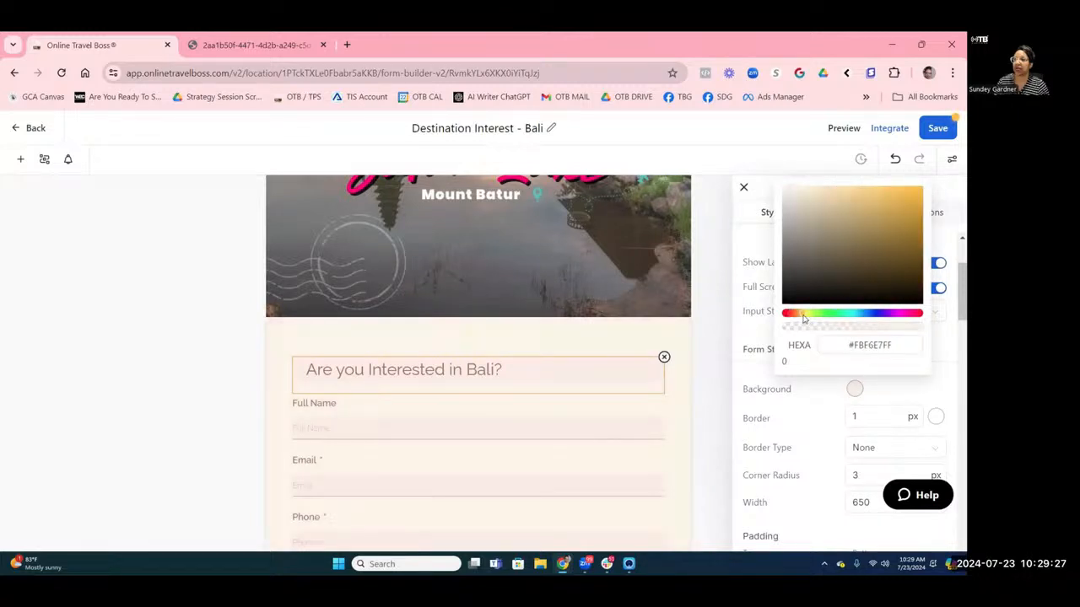
{"action": "left_click", "coordinate": [874, 208]}
{"action": "left_click", "coordinate": [869, 193]}
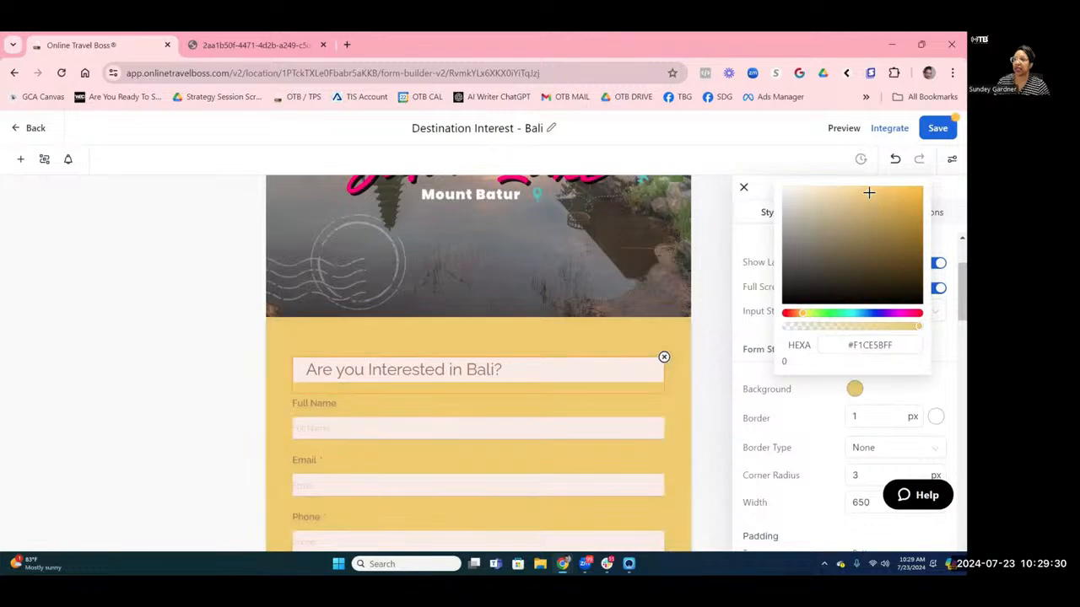
{"action": "left_click", "coordinate": [842, 197]}
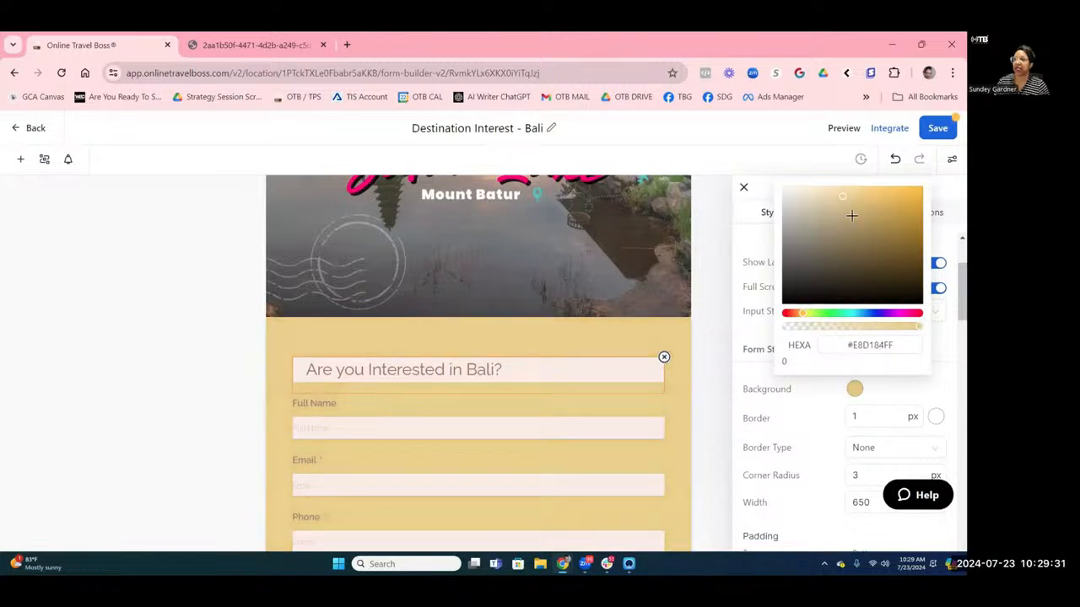
{"action": "left_click", "coordinate": [869, 338]}
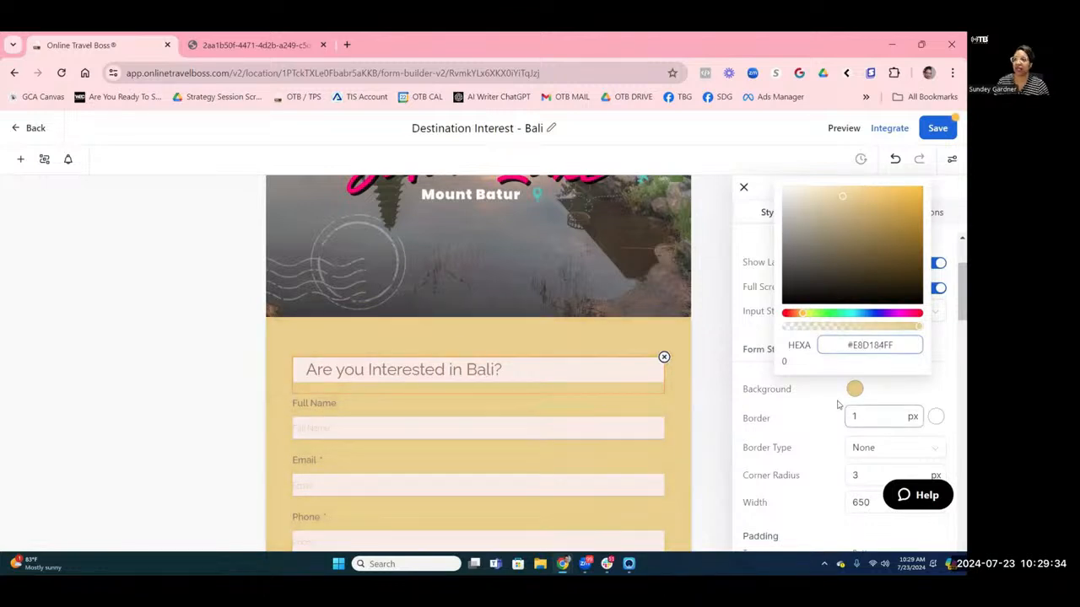
{"action": "scroll", "coordinate": [837, 409], "scroll_direction": "down", "scroll_amount": 3}
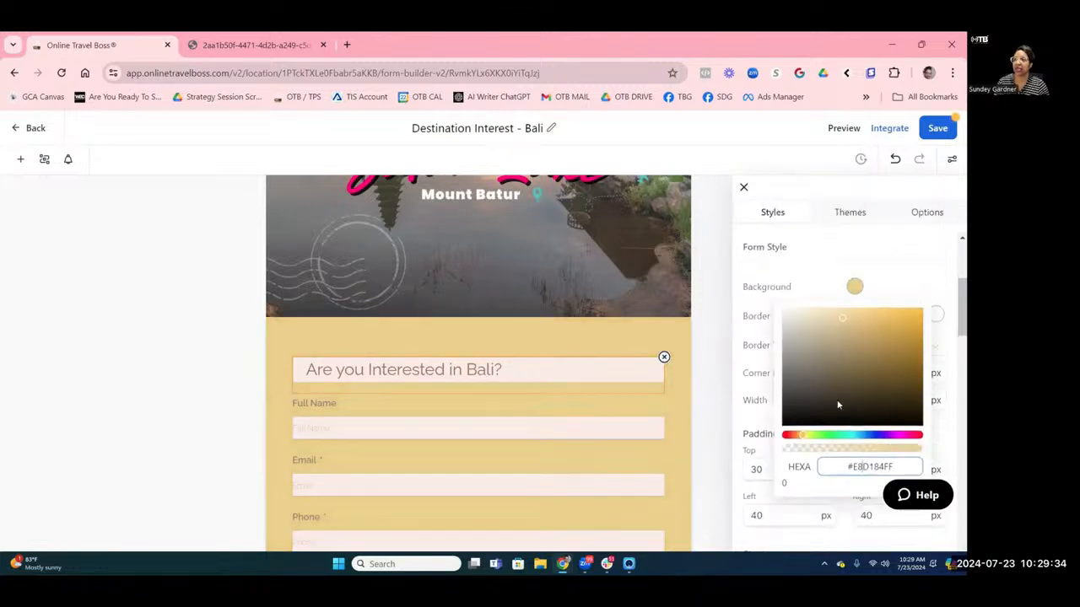
{"action": "left_click", "coordinate": [550, 377]}
{"action": "scroll", "coordinate": [733, 377], "scroll_direction": "down", "scroll_amount": 2}
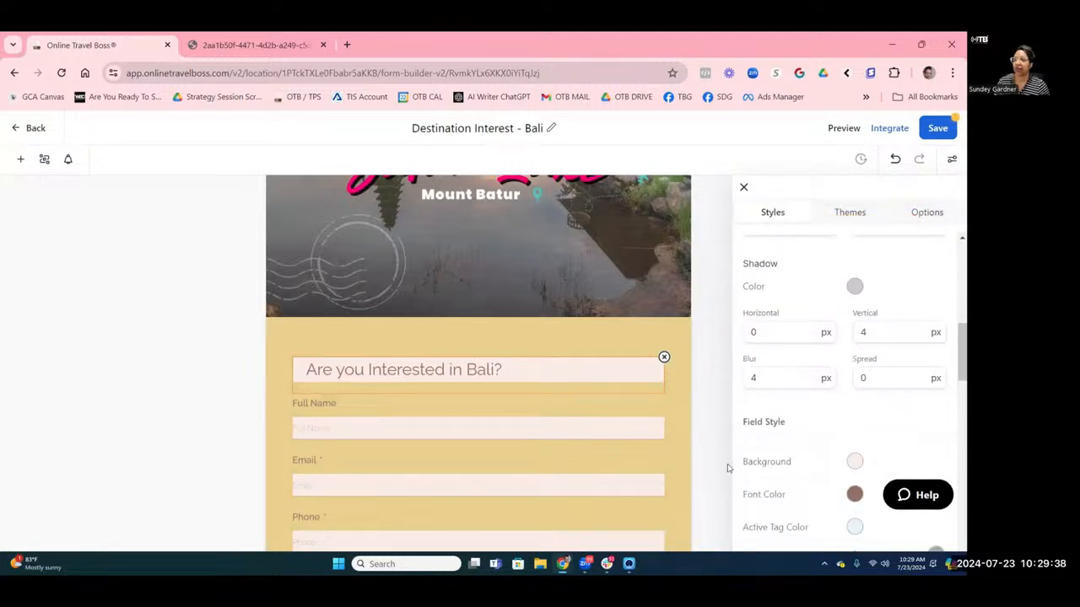
{"action": "left_click", "coordinate": [855, 462]}
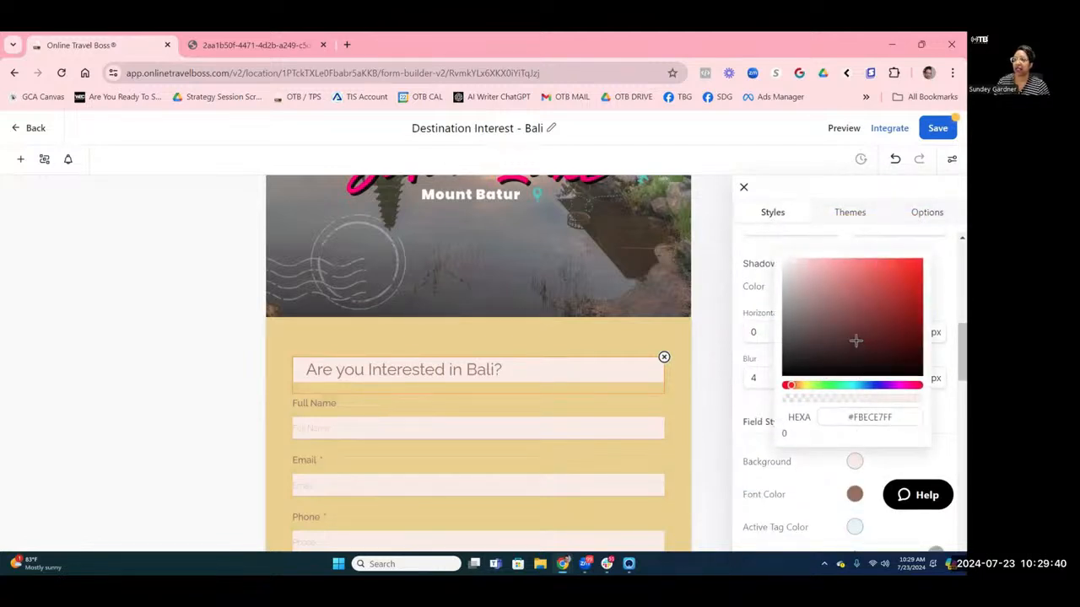
{"action": "left_click", "coordinate": [787, 288]}
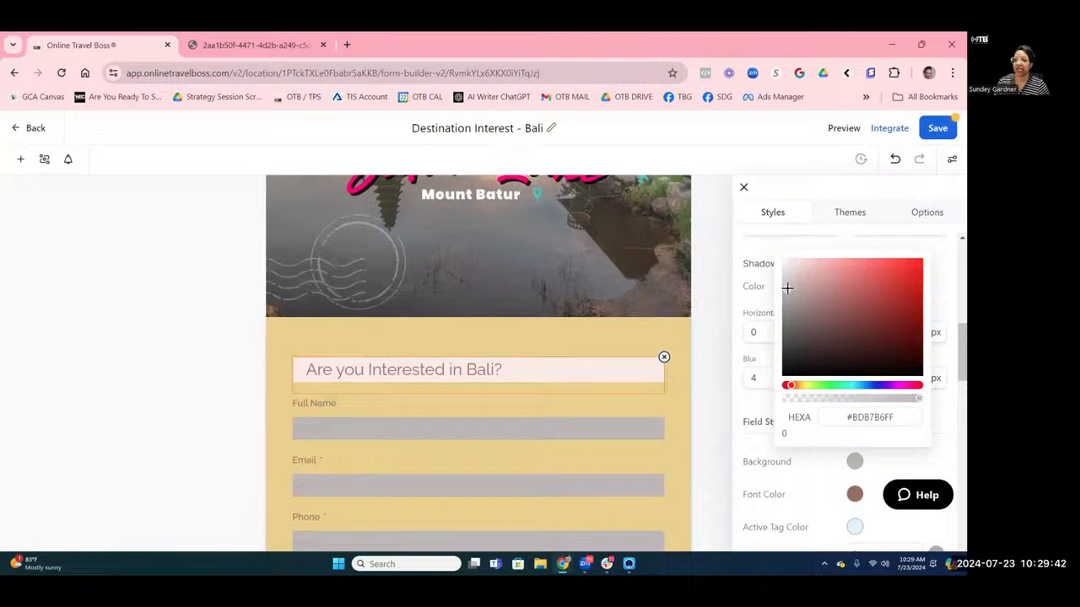
{"action": "left_click", "coordinate": [766, 455]}
{"action": "scroll", "coordinate": [766, 485], "scroll_direction": "down", "scroll_amount": 1}
{"action": "scroll", "coordinate": [766, 485], "scroll_direction": "down", "scroll_amount": 8}
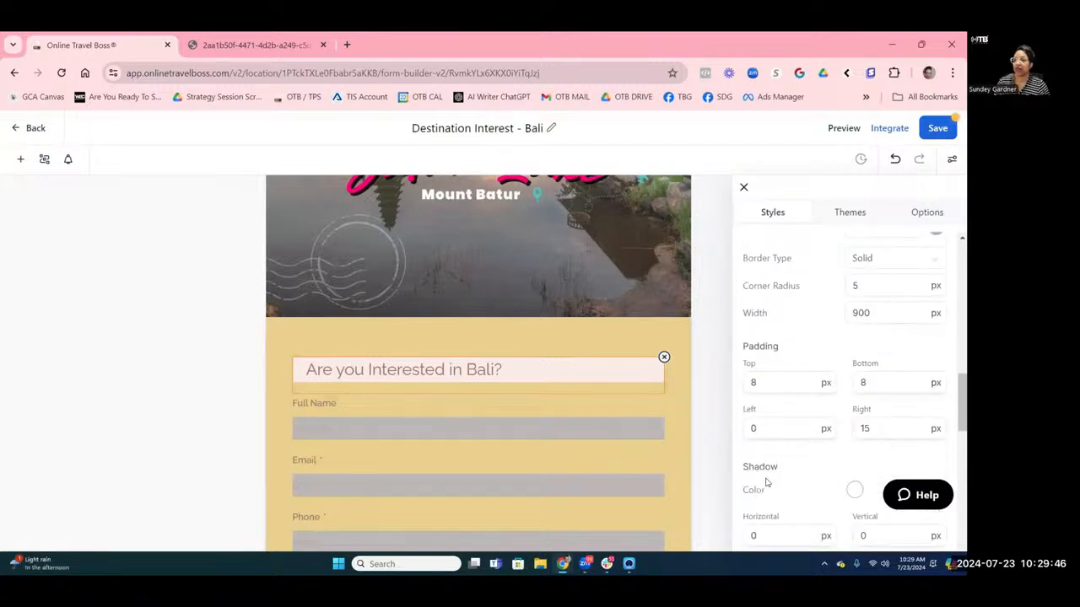
{"action": "scroll", "coordinate": [766, 483], "scroll_direction": "down", "scroll_amount": 5}
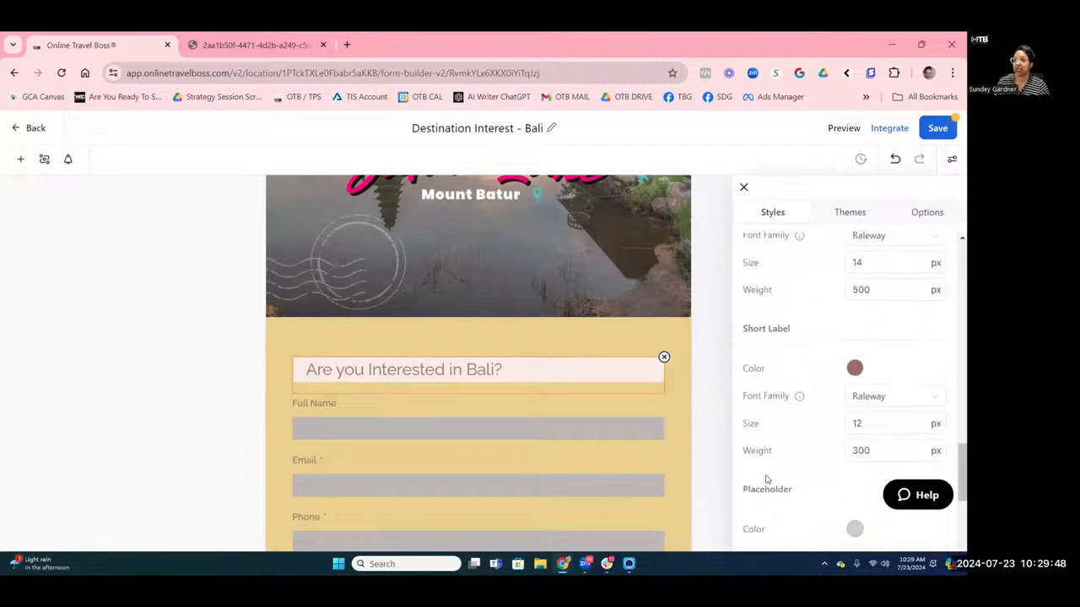
{"action": "scroll", "coordinate": [766, 477], "scroll_direction": "down", "scroll_amount": 4}
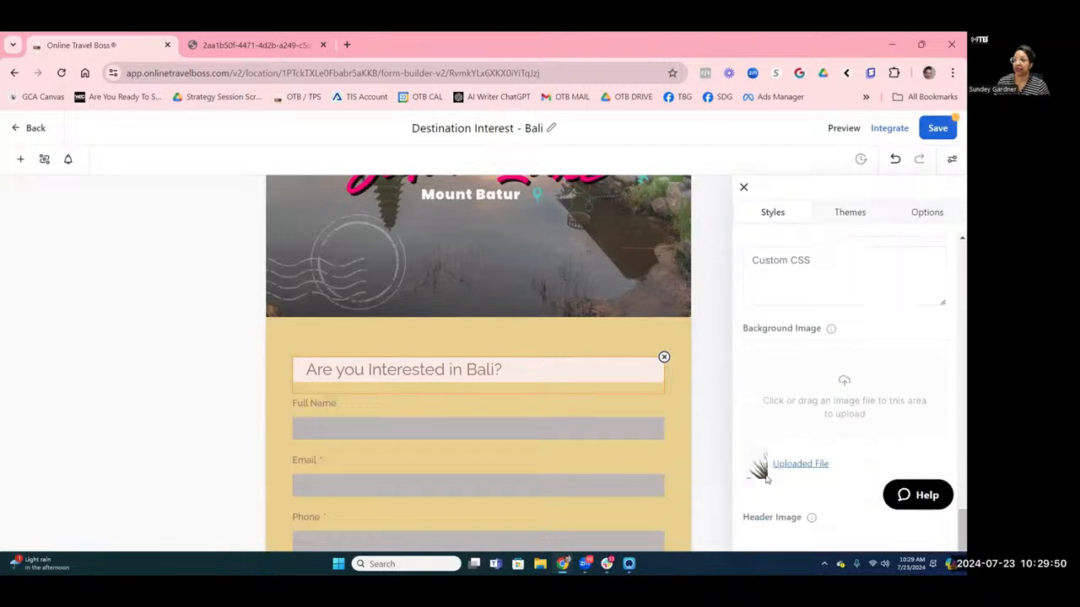
{"action": "scroll", "coordinate": [766, 479], "scroll_direction": "up", "scroll_amount": 4}
{"action": "scroll", "coordinate": [766, 479], "scroll_direction": "up", "scroll_amount": 8}
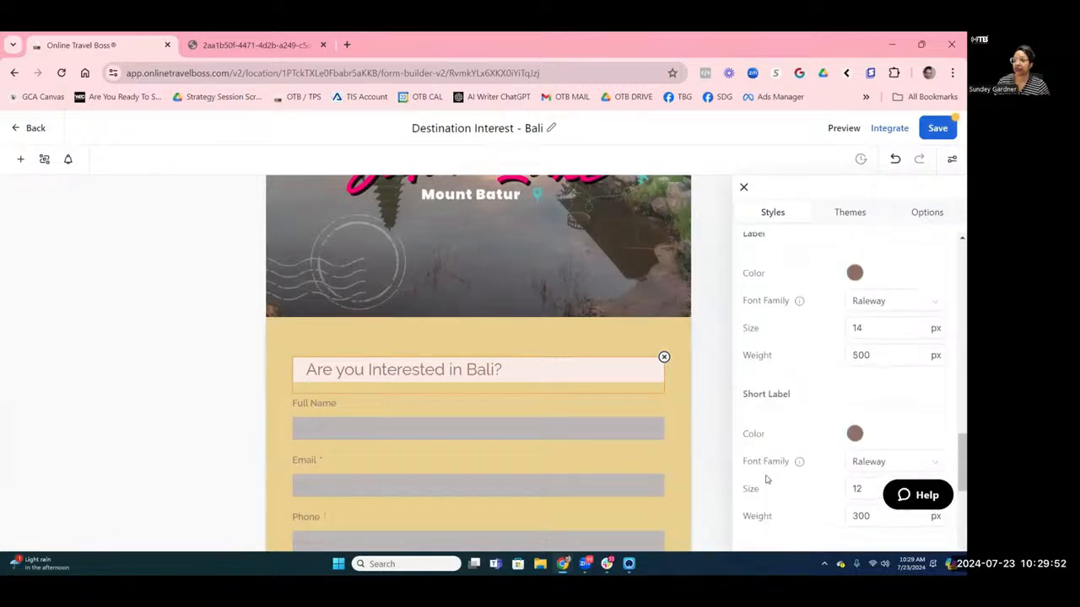
{"action": "scroll", "coordinate": [766, 479], "scroll_direction": "up", "scroll_amount": 2}
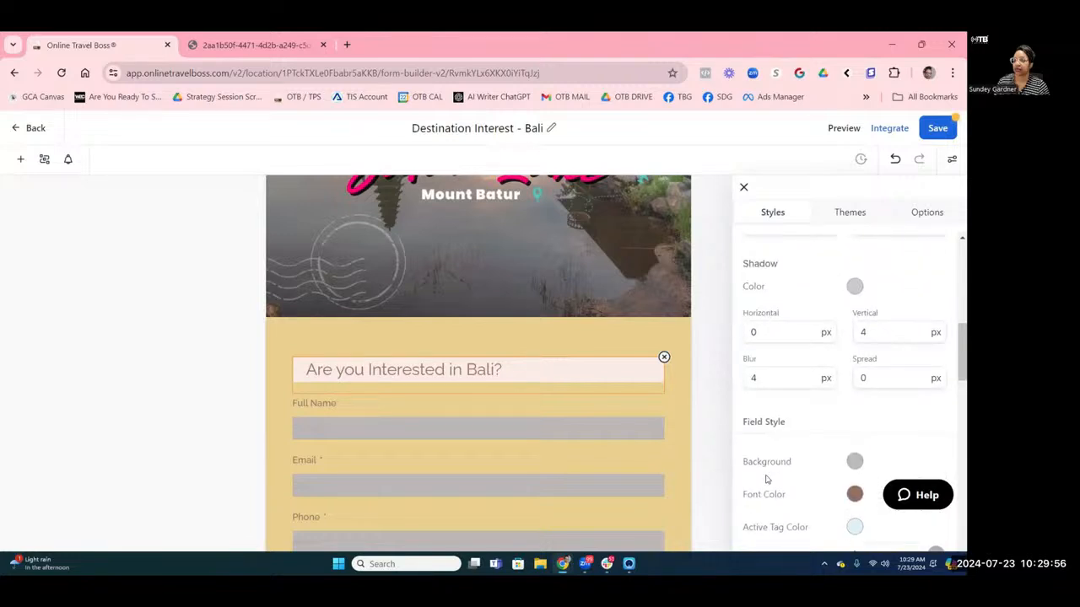
{"action": "scroll", "coordinate": [766, 479], "scroll_direction": "up", "scroll_amount": 6}
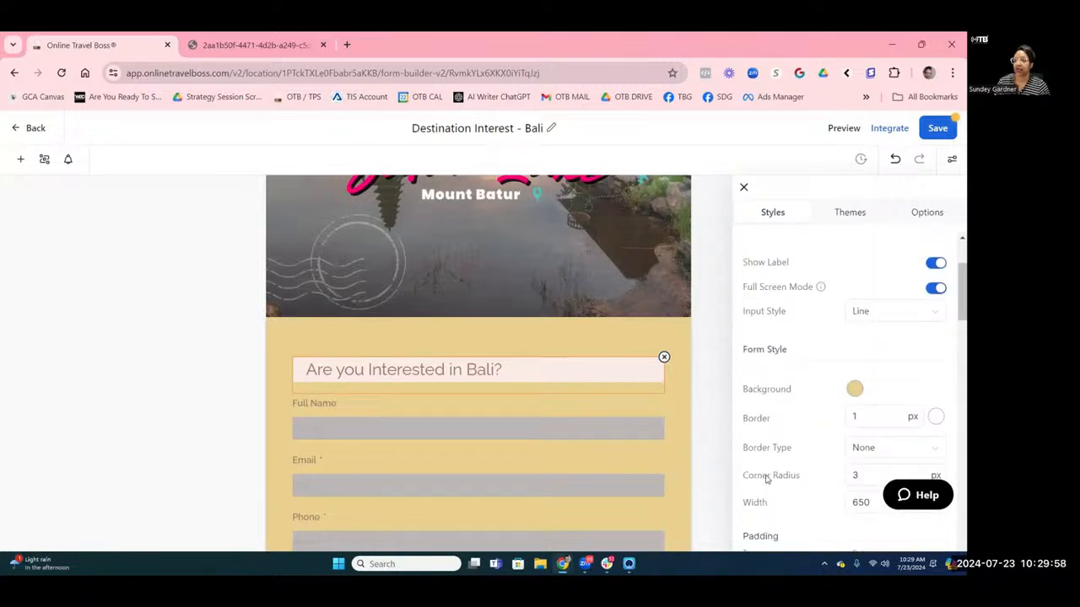
{"action": "scroll", "coordinate": [765, 447], "scroll_direction": "up", "scroll_amount": 2}
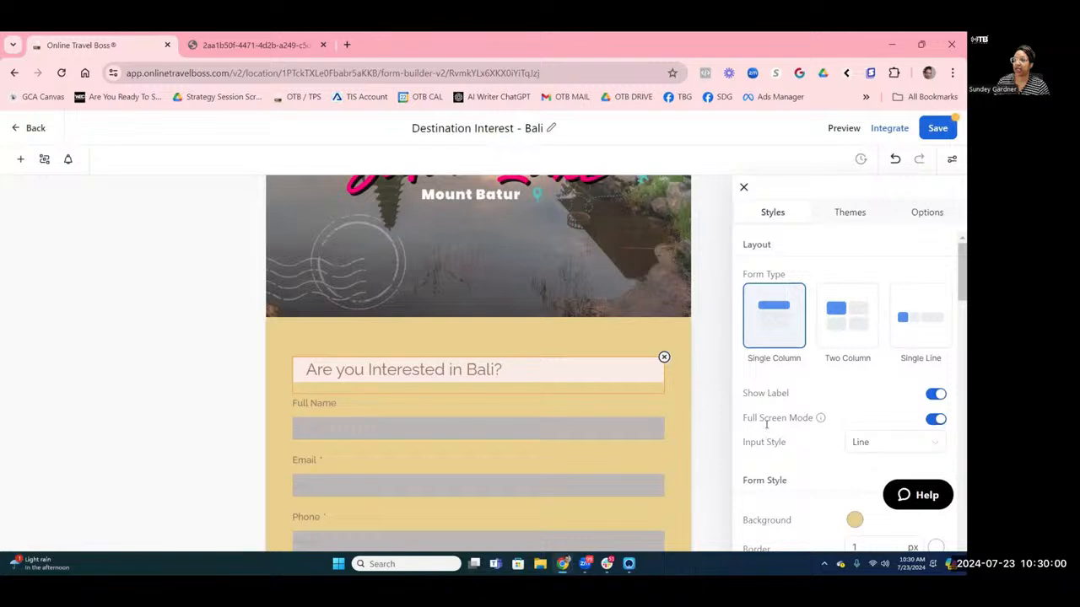
{"action": "scroll", "coordinate": [815, 321], "scroll_direction": "down", "scroll_amount": 5}
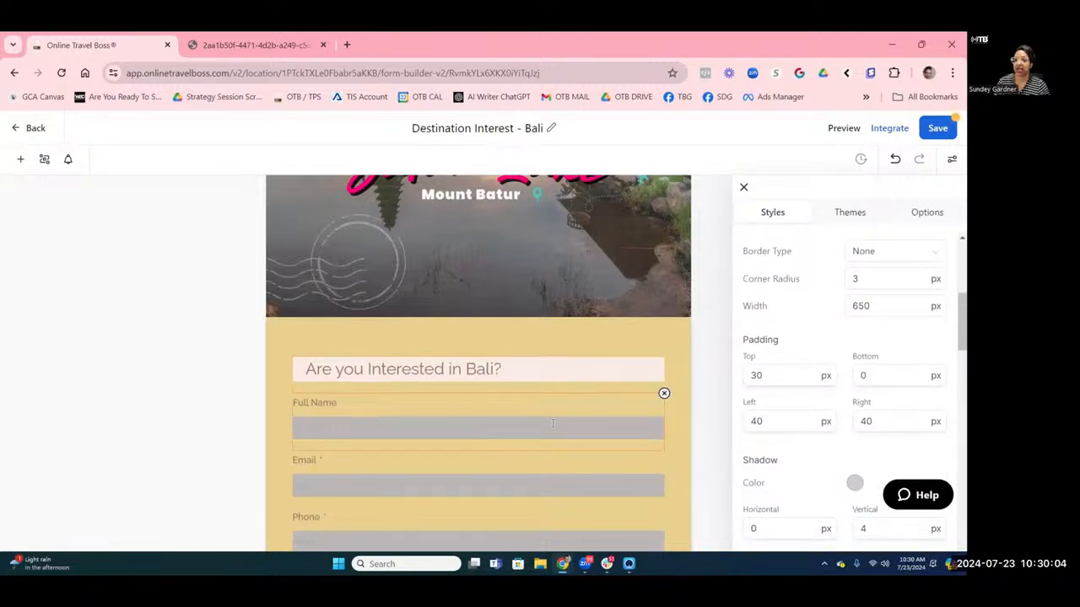
{"action": "scroll", "coordinate": [838, 300], "scroll_direction": "up", "scroll_amount": 3}
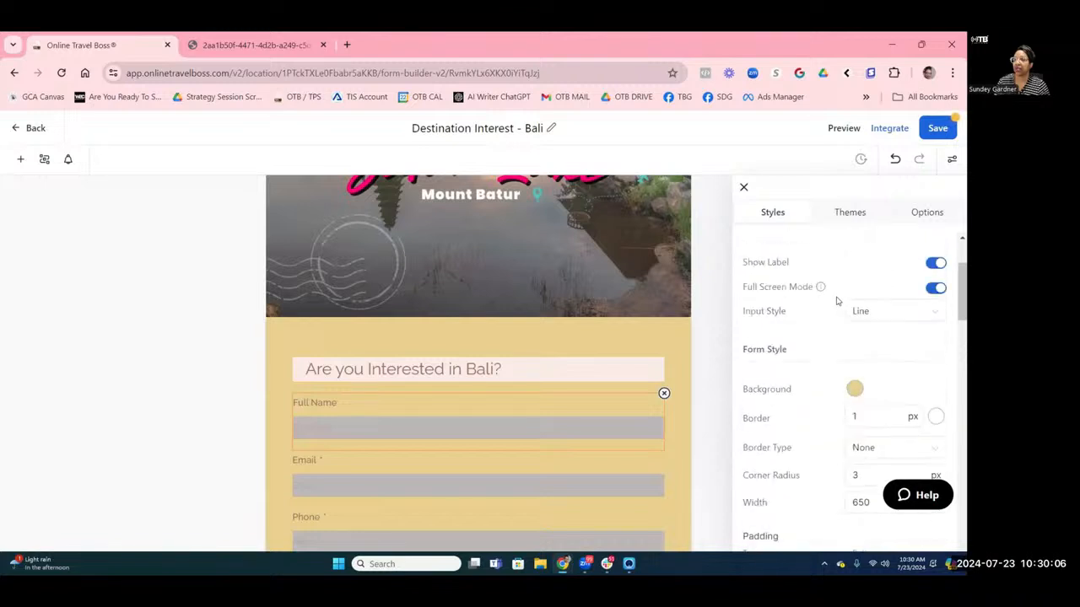
{"action": "scroll", "coordinate": [835, 297], "scroll_direction": "up", "scroll_amount": 2}
{"action": "scroll", "coordinate": [832, 285], "scroll_direction": "down", "scroll_amount": 6}
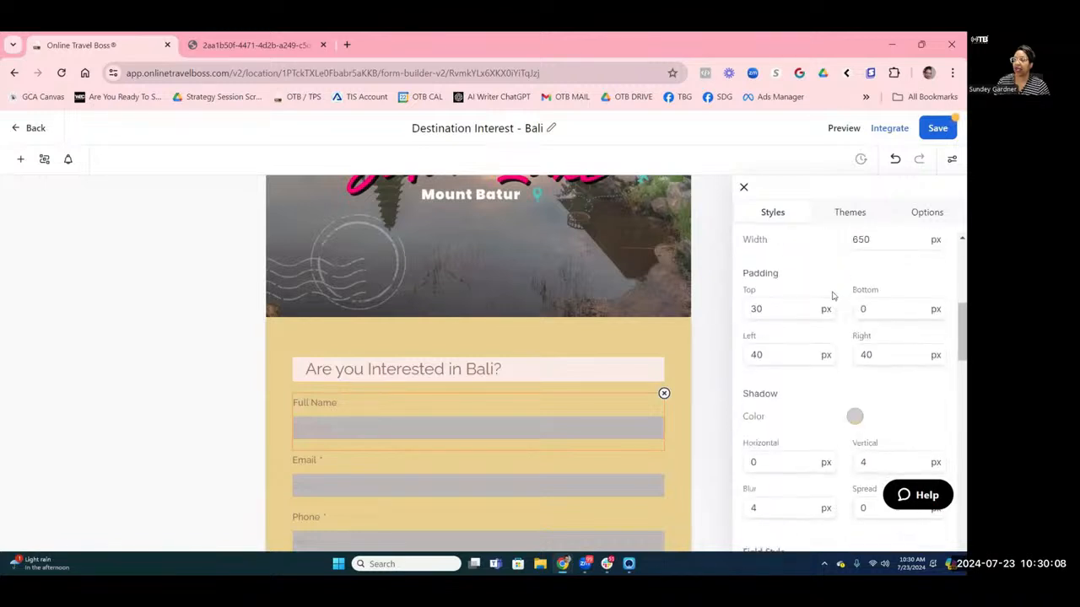
{"action": "scroll", "coordinate": [835, 304], "scroll_direction": "down", "scroll_amount": 5}
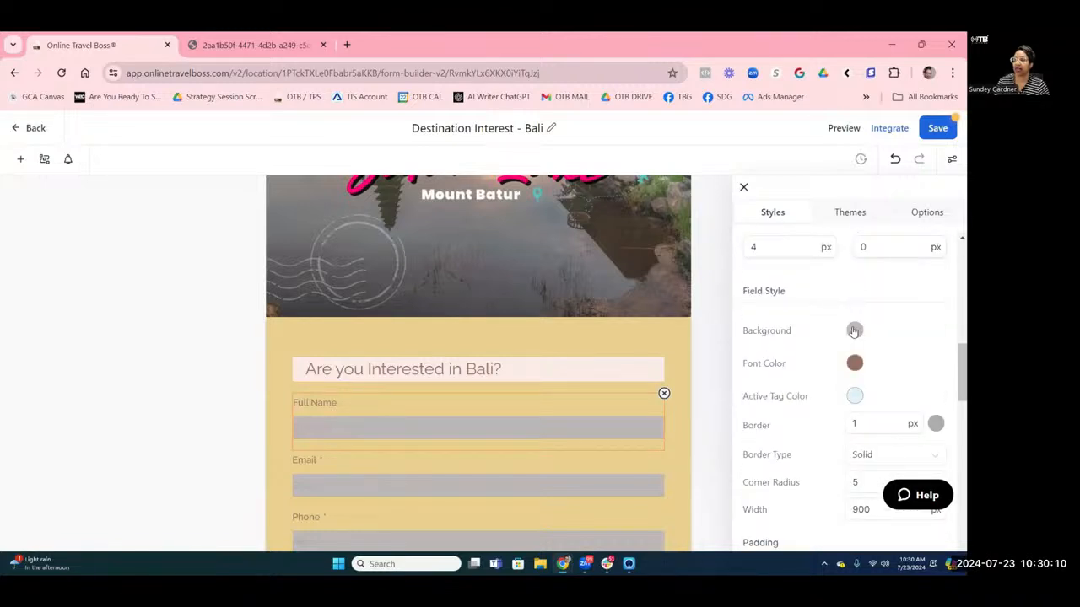
Set the field background to white #FEFBFA and the field font colour to black #000000.
{"action": "left_click", "coordinate": [853, 330]}
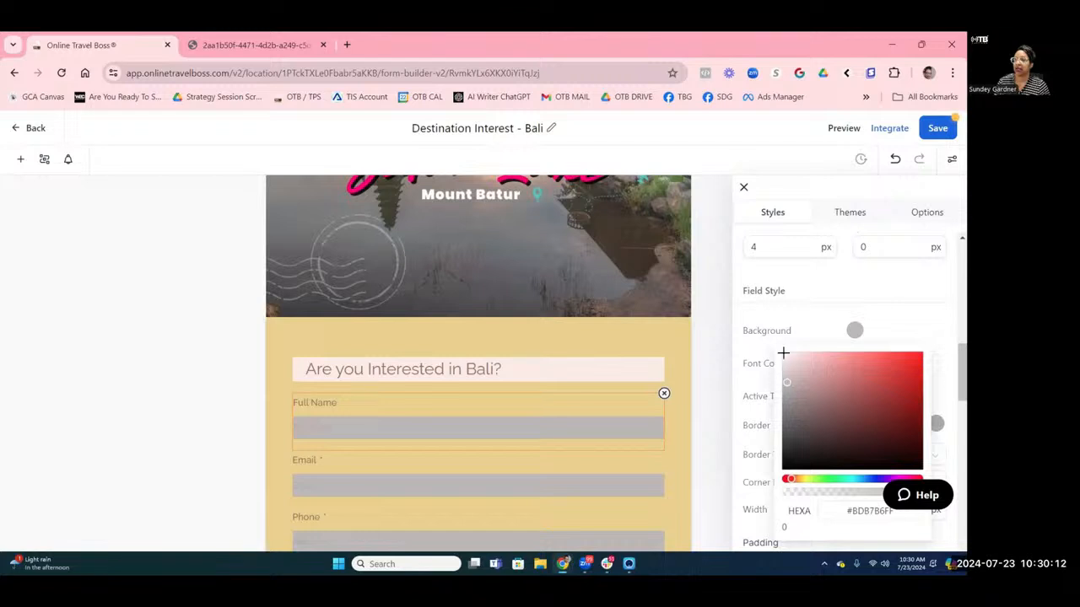
{"action": "left_click", "coordinate": [784, 352]}
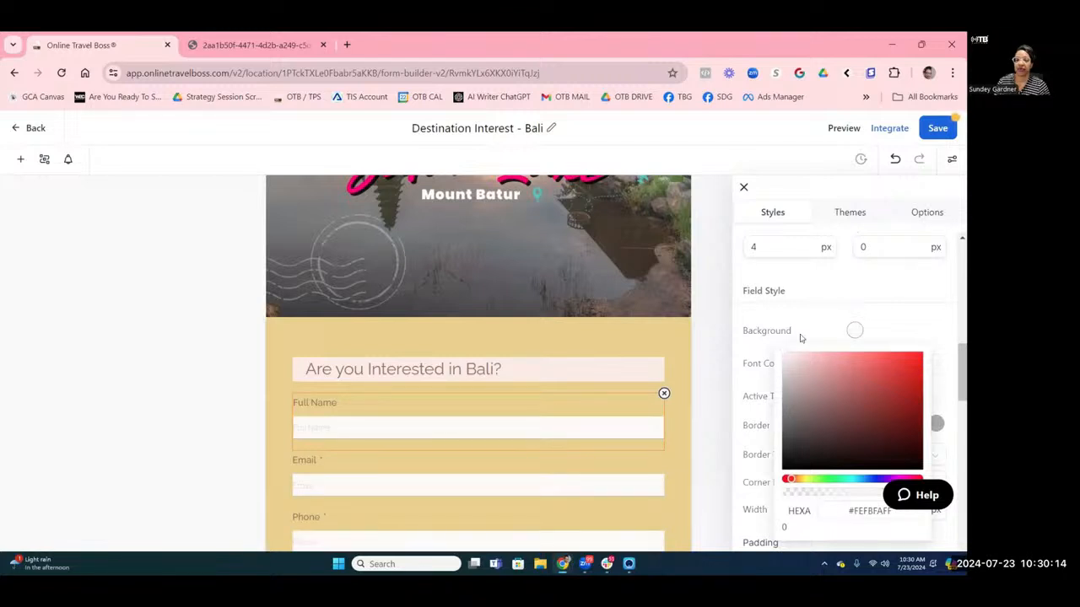
{"action": "left_click", "coordinate": [803, 322]}
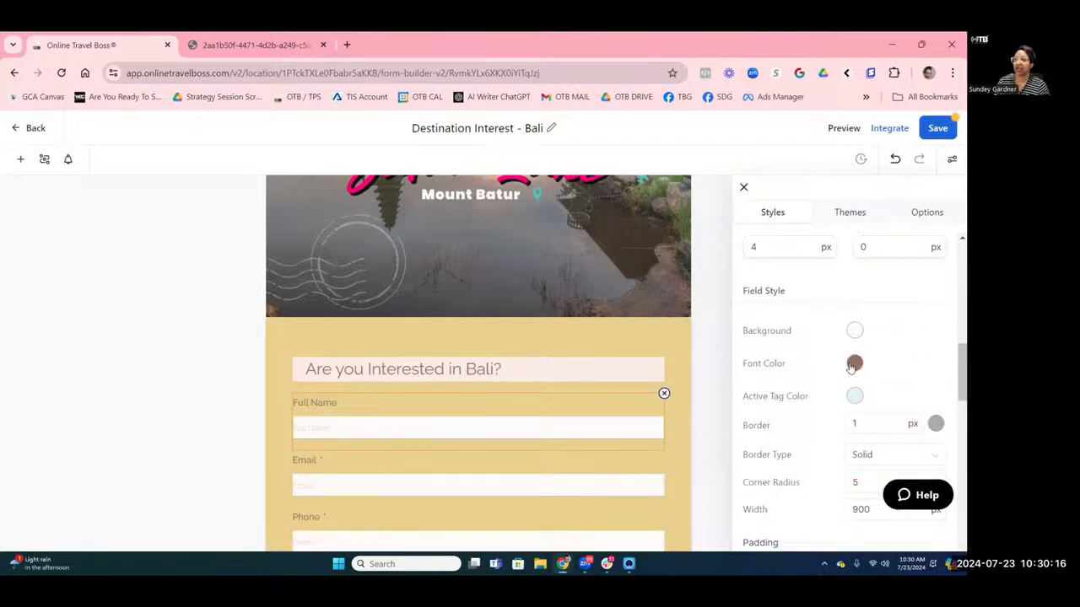
{"action": "left_click", "coordinate": [853, 364]}
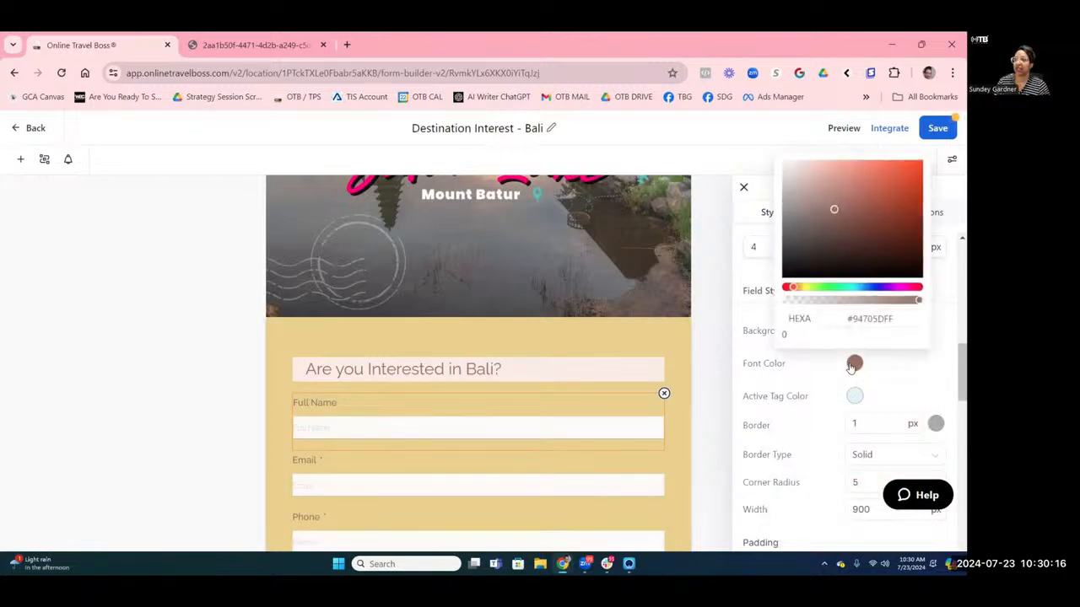
{"action": "left_click", "coordinate": [790, 265]}
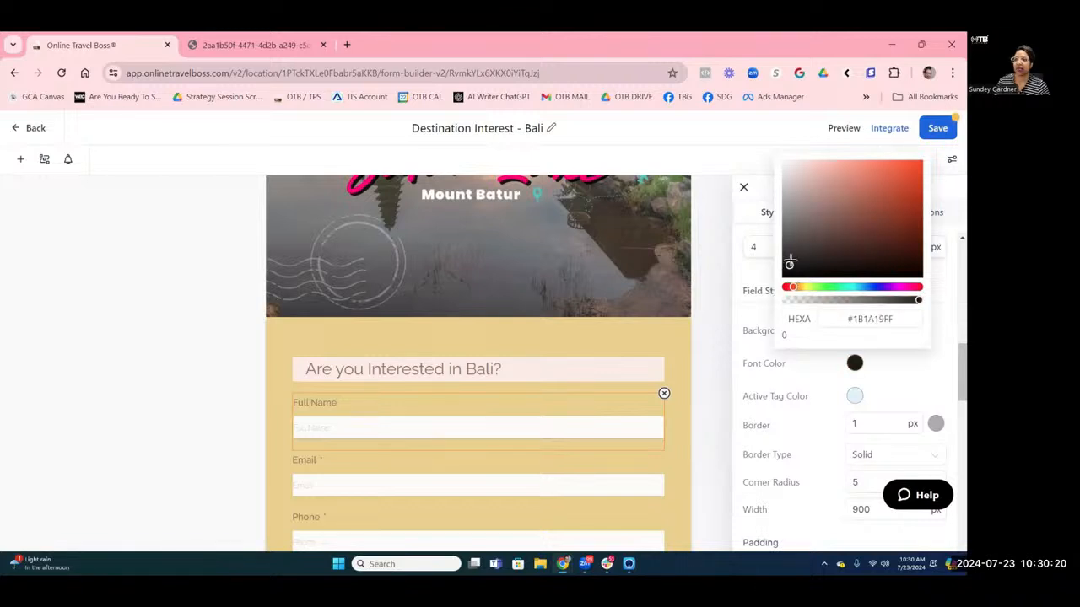
{"action": "left_click_drag", "start_coordinate": [790, 264], "coordinate": [785, 287]}
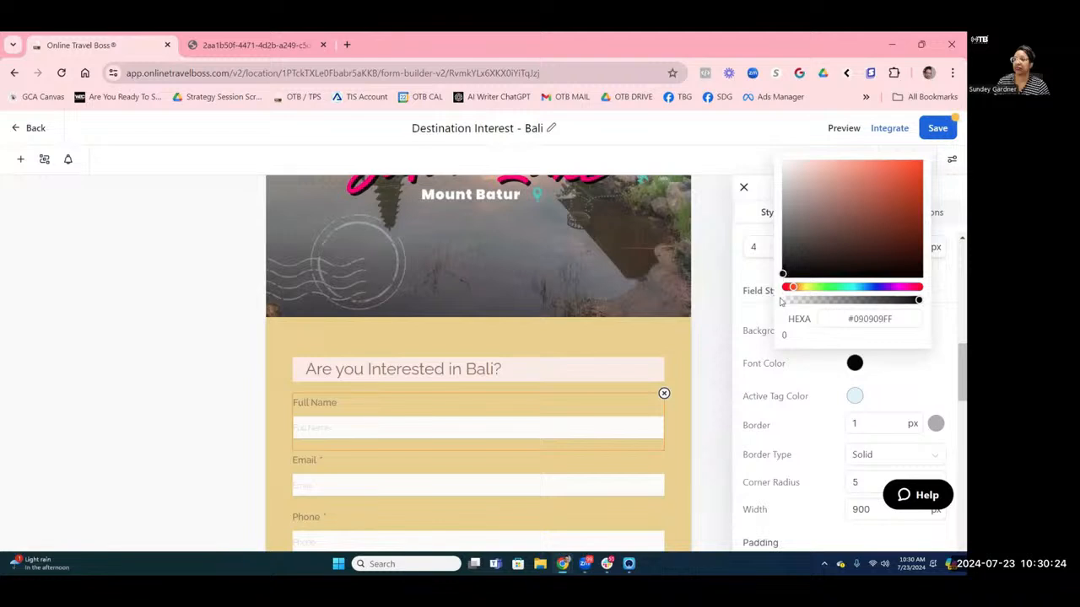
{"action": "left_click", "coordinate": [888, 380]}
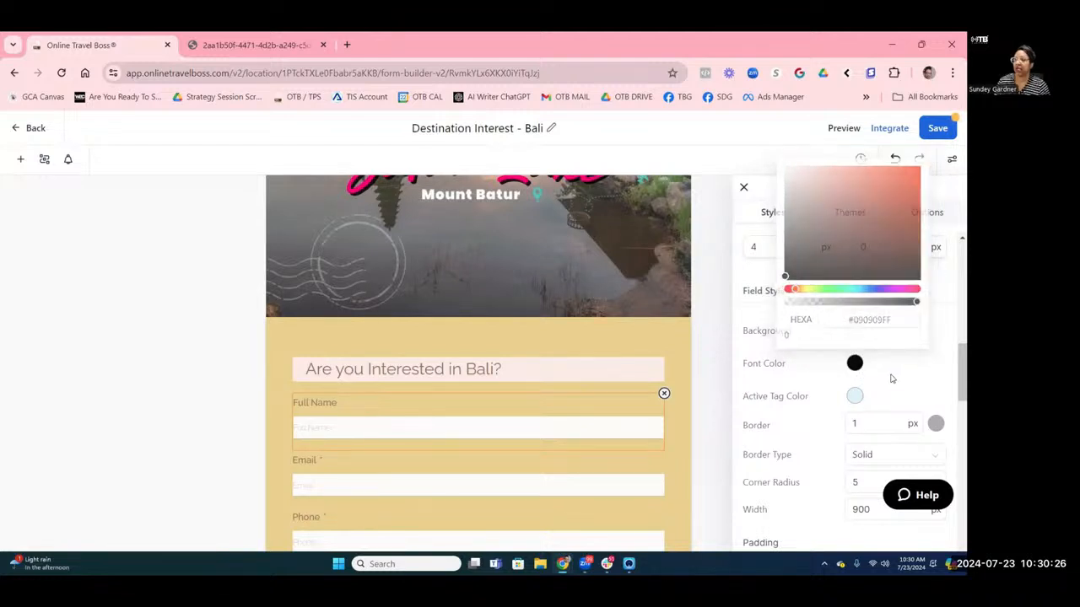
Darken the placeholder colour towards black.
{"action": "scroll", "coordinate": [881, 356], "scroll_direction": "down", "scroll_amount": 3}
{"action": "scroll", "coordinate": [883, 354], "scroll_direction": "down", "scroll_amount": 6}
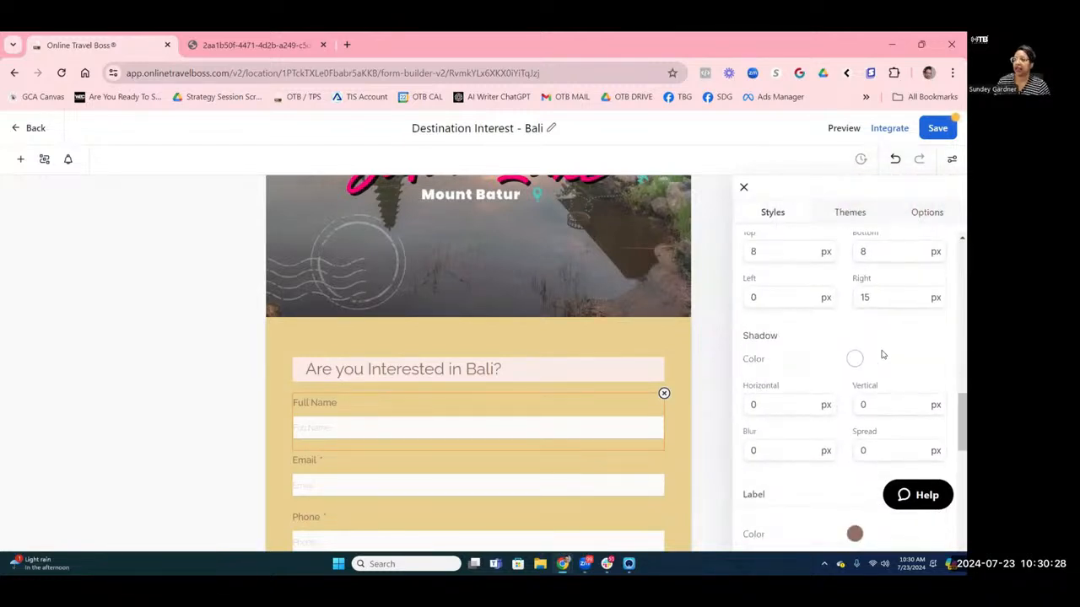
{"action": "scroll", "coordinate": [883, 355], "scroll_direction": "down", "scroll_amount": 3}
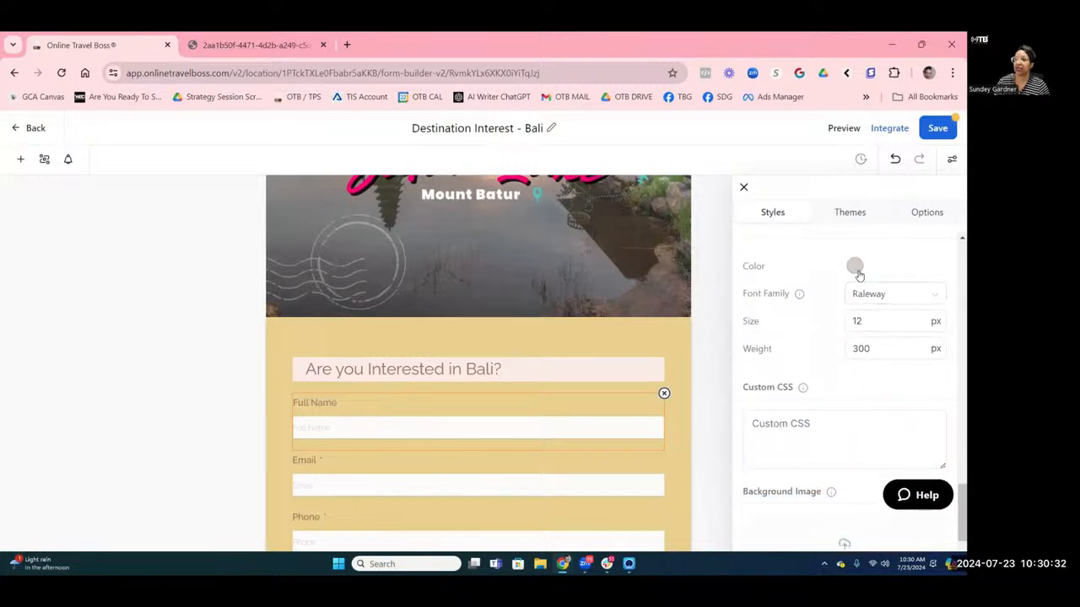
{"action": "left_click", "coordinate": [855, 266]}
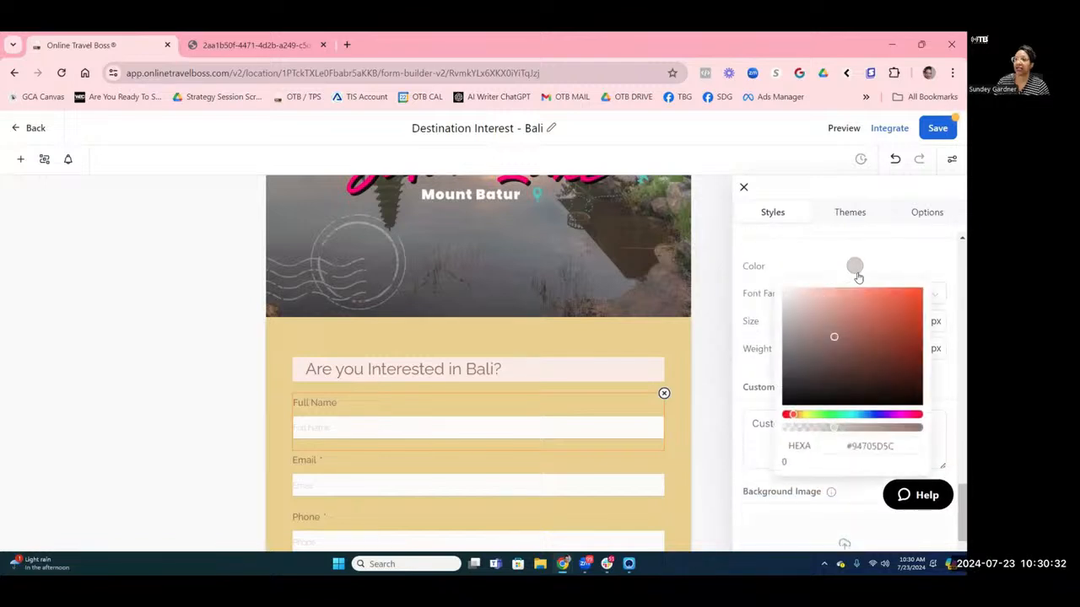
{"action": "left_click", "coordinate": [791, 386]}
{"action": "left_click", "coordinate": [789, 399]}
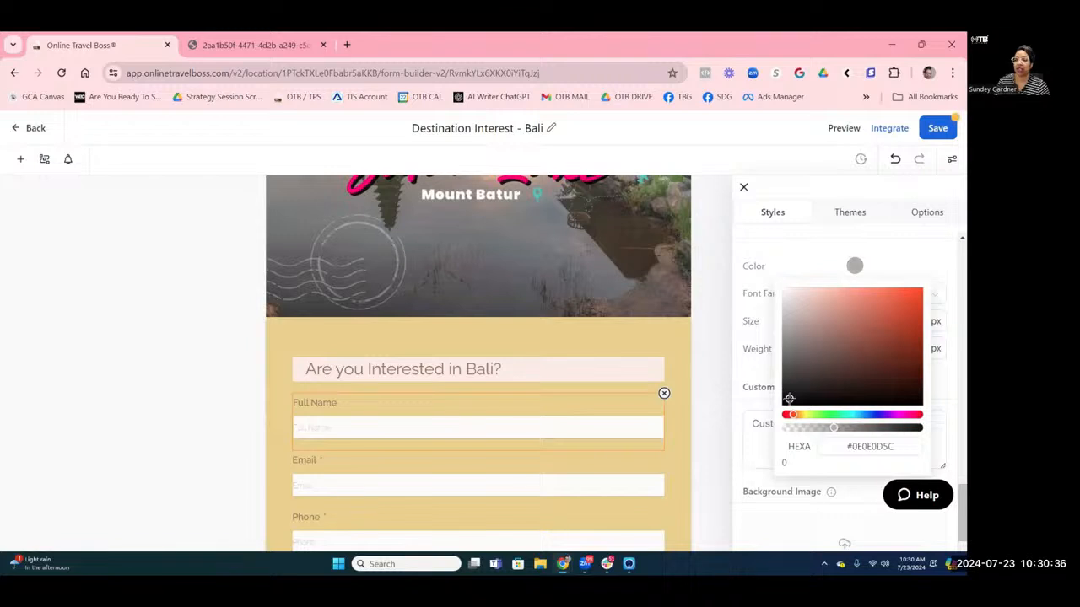
{"action": "left_click_drag", "start_coordinate": [790, 399], "coordinate": [780, 411]}
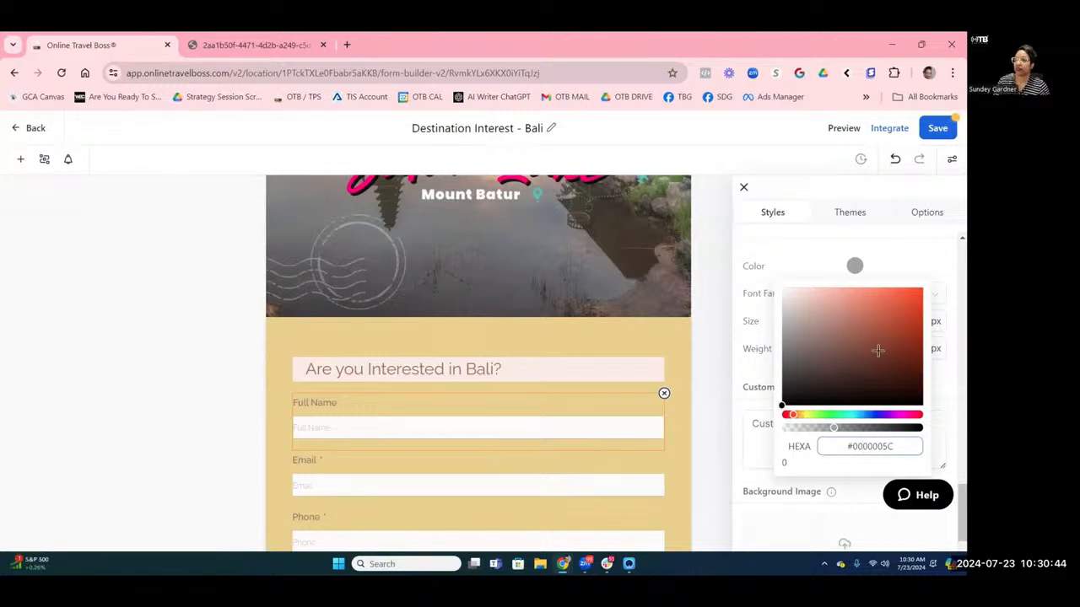
{"action": "left_click", "coordinate": [917, 266]}
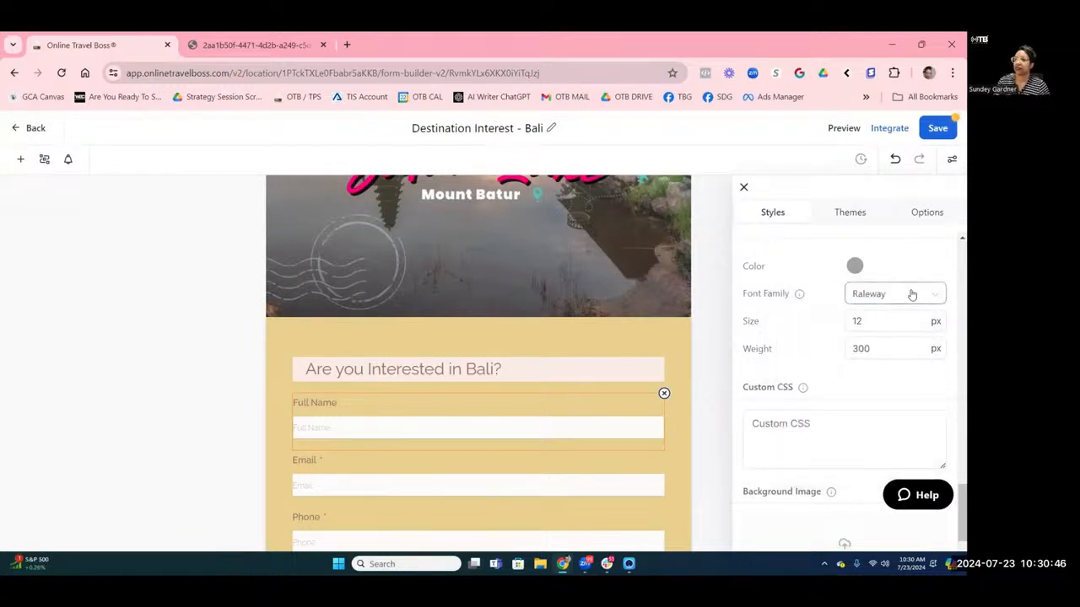
Fine-tune the placeholder colour to translucent near-black #0302025C.
{"action": "left_click", "coordinate": [854, 267]}
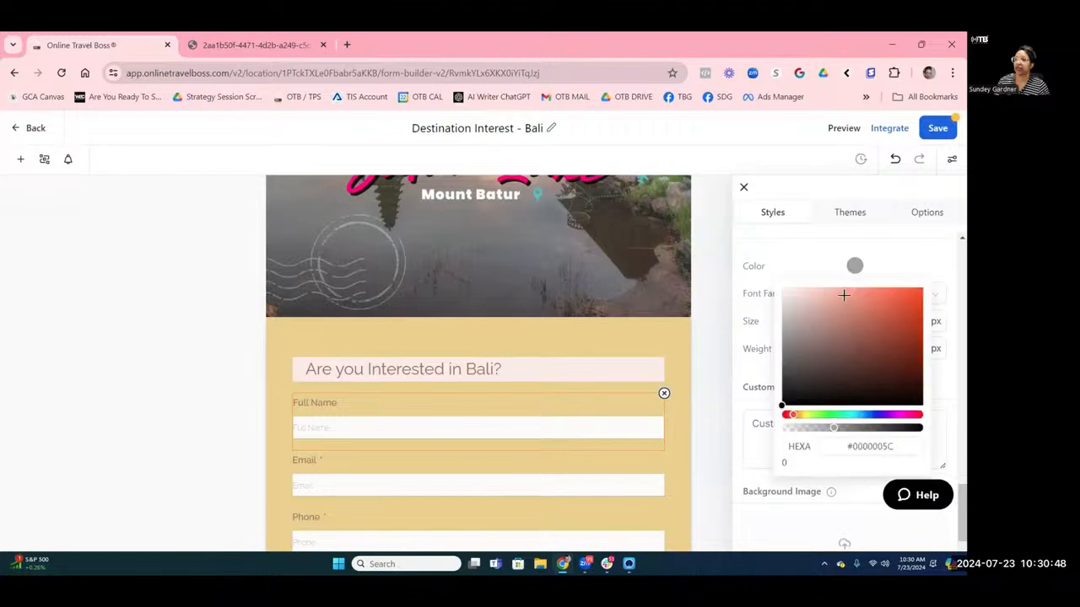
{"action": "left_click_drag", "start_coordinate": [788, 400], "coordinate": [809, 380]}
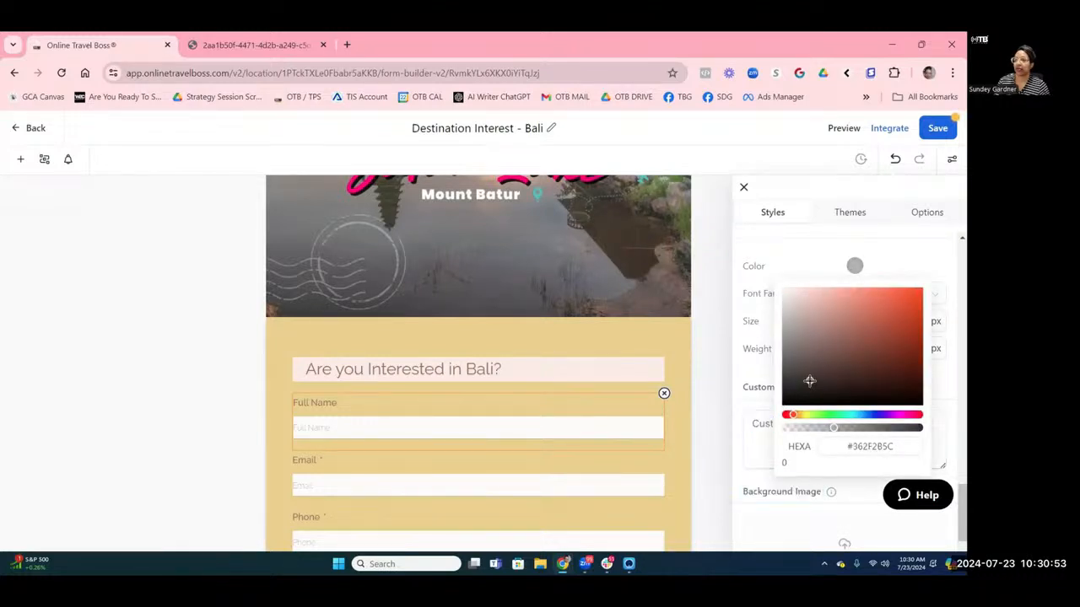
{"action": "left_click", "coordinate": [908, 334]}
{"action": "left_click", "coordinate": [786, 400]}
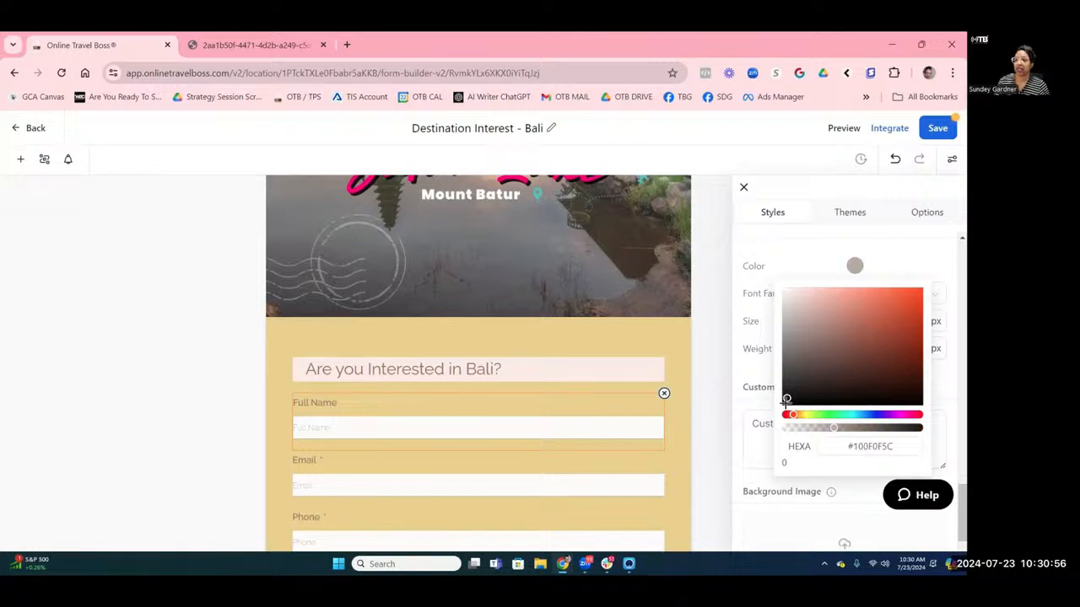
{"action": "left_click_drag", "start_coordinate": [786, 400], "coordinate": [819, 404]}
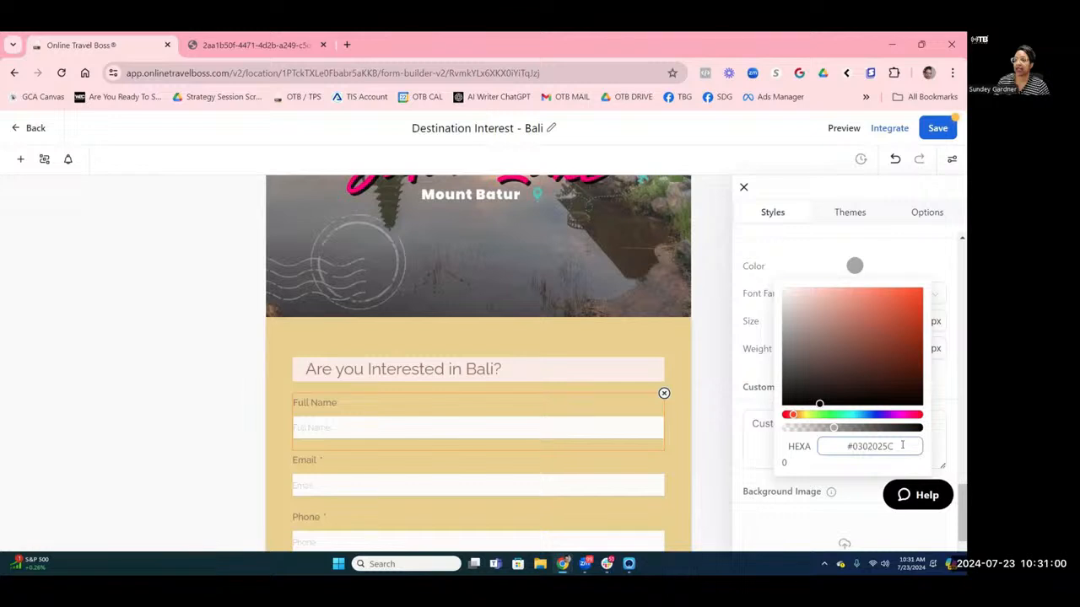
{"action": "left_click", "coordinate": [901, 442]}
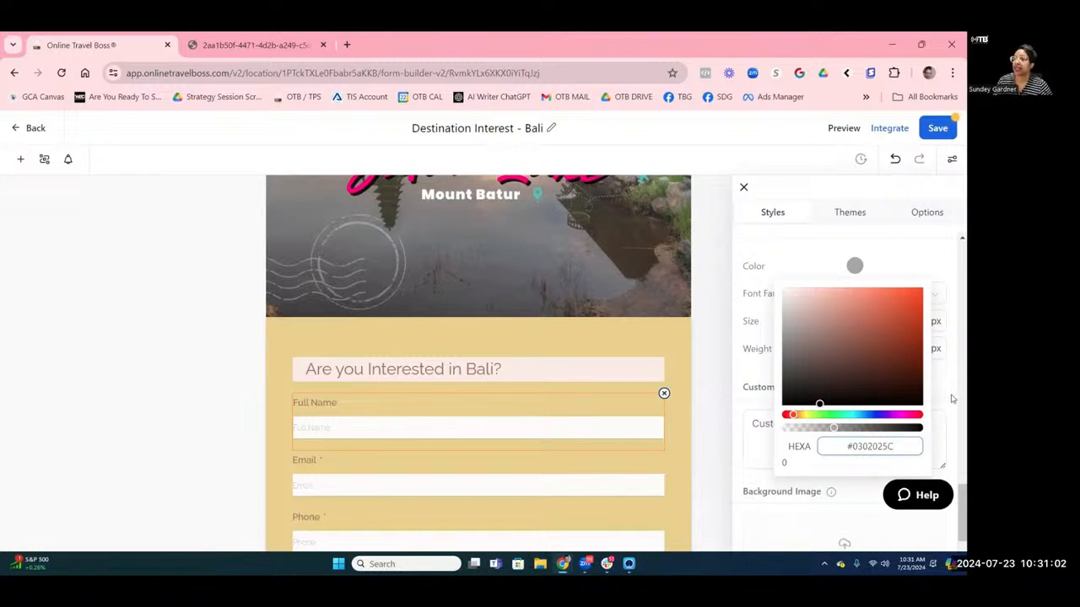
{"action": "left_click", "coordinate": [904, 280]}
Review the Field Style settings, leaving the label colour unchanged.
{"action": "scroll", "coordinate": [887, 322], "scroll_direction": "down", "scroll_amount": 2}
{"action": "scroll", "coordinate": [889, 328], "scroll_direction": "down", "scroll_amount": 2}
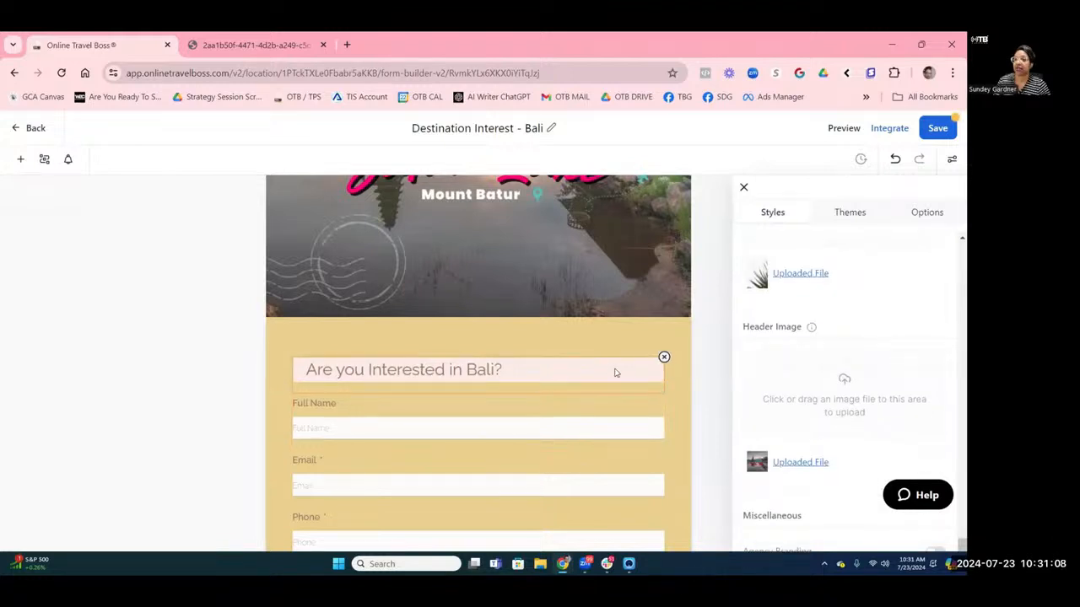
{"action": "scroll", "coordinate": [781, 351], "scroll_direction": "up", "scroll_amount": 10}
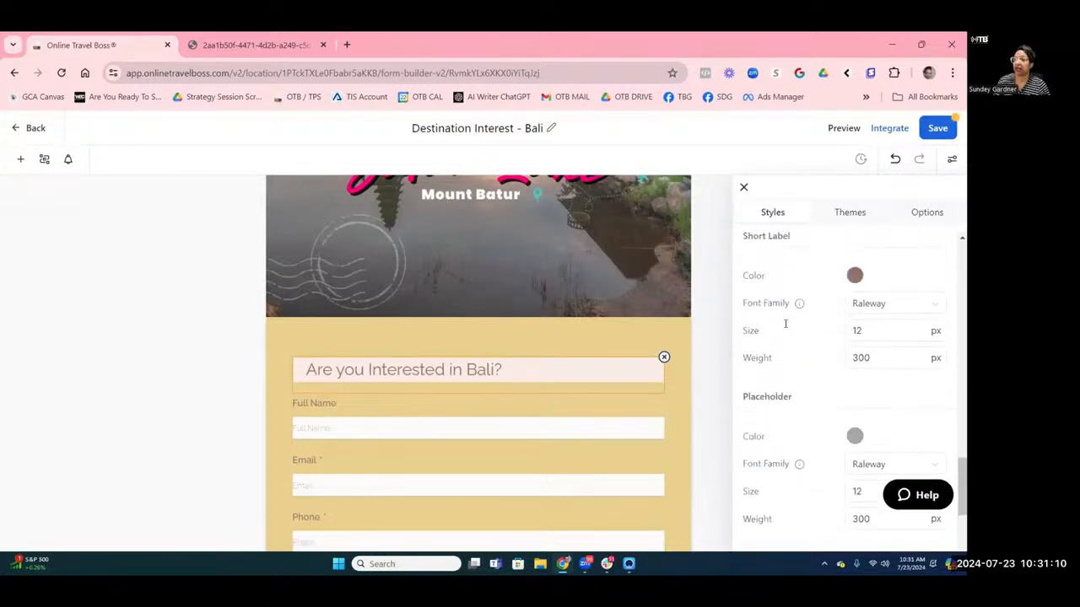
{"action": "scroll", "coordinate": [785, 323], "scroll_direction": "up", "scroll_amount": 7}
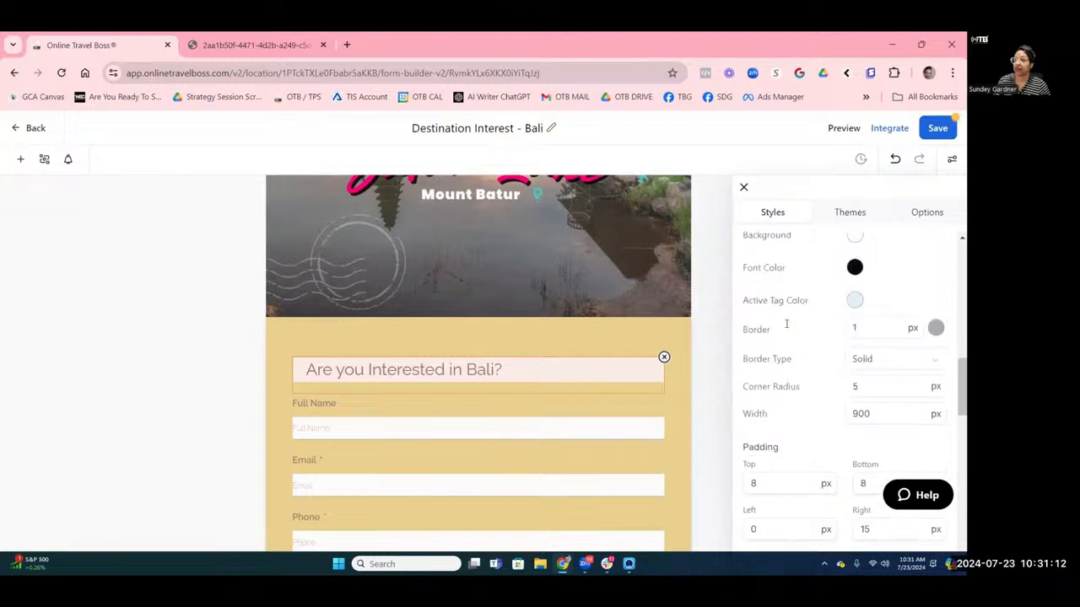
{"action": "scroll", "coordinate": [786, 323], "scroll_direction": "up", "scroll_amount": 10}
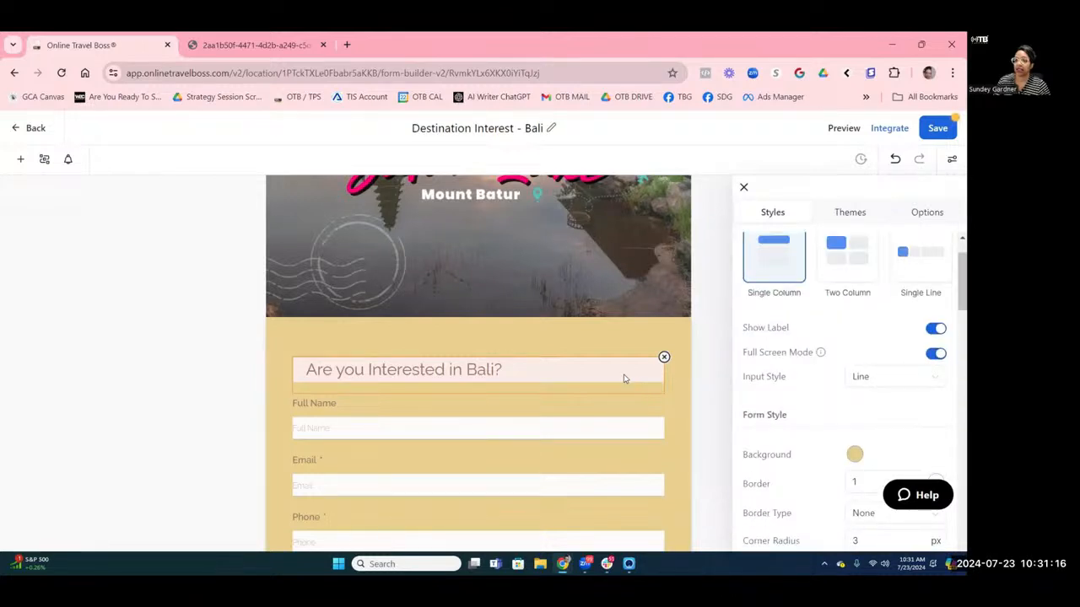
{"action": "scroll", "coordinate": [823, 346], "scroll_direction": "down", "scroll_amount": 6}
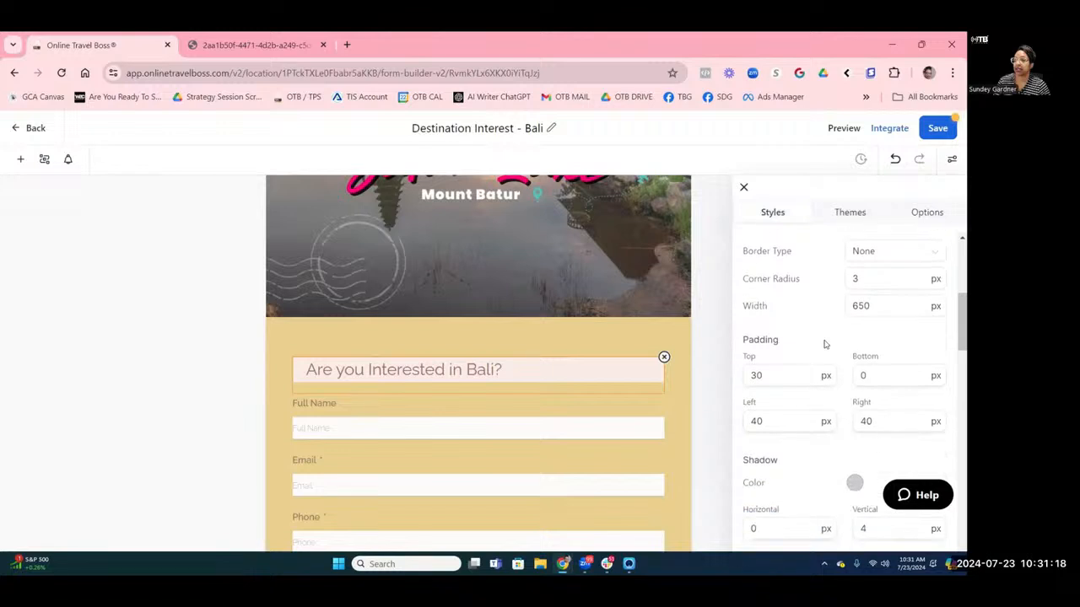
{"action": "scroll", "coordinate": [825, 344], "scroll_direction": "down", "scroll_amount": 2}
{"action": "scroll", "coordinate": [825, 344], "scroll_direction": "down", "scroll_amount": 1}
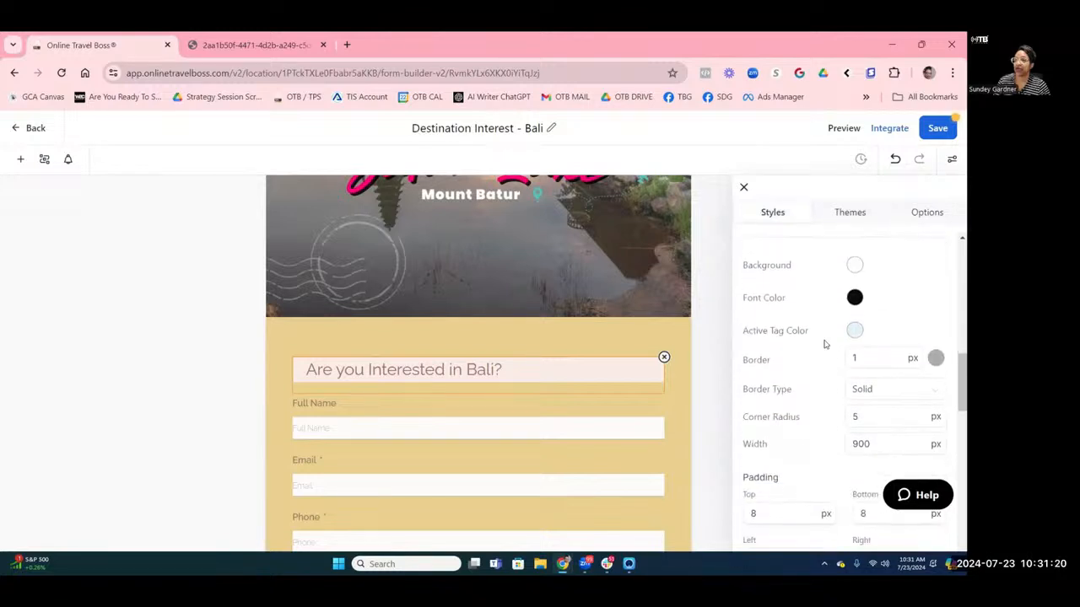
{"action": "scroll", "coordinate": [825, 344], "scroll_direction": "down", "scroll_amount": 7}
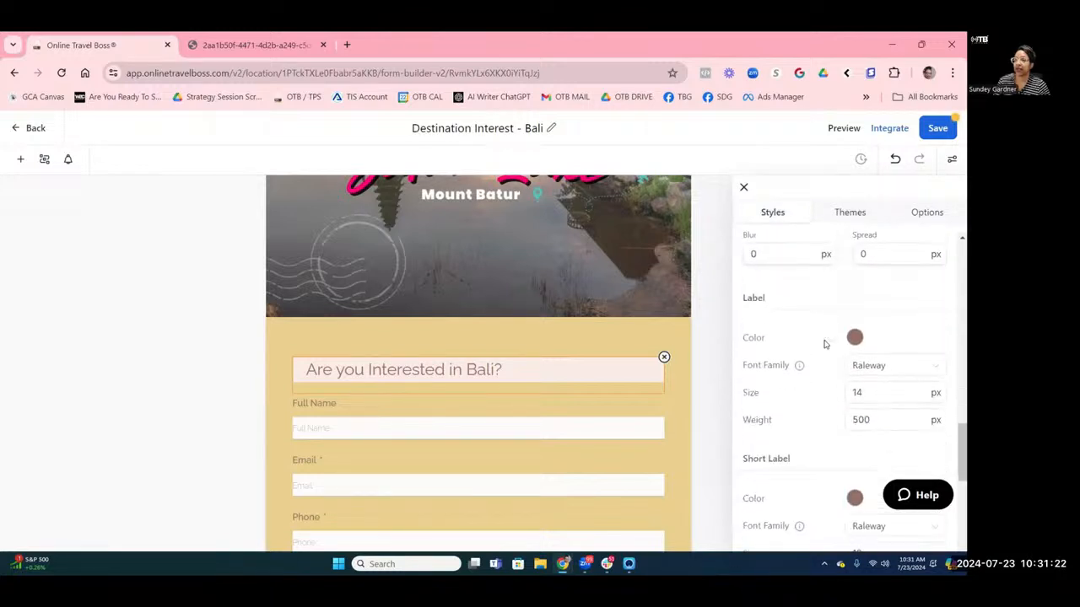
{"action": "left_click", "coordinate": [855, 337]}
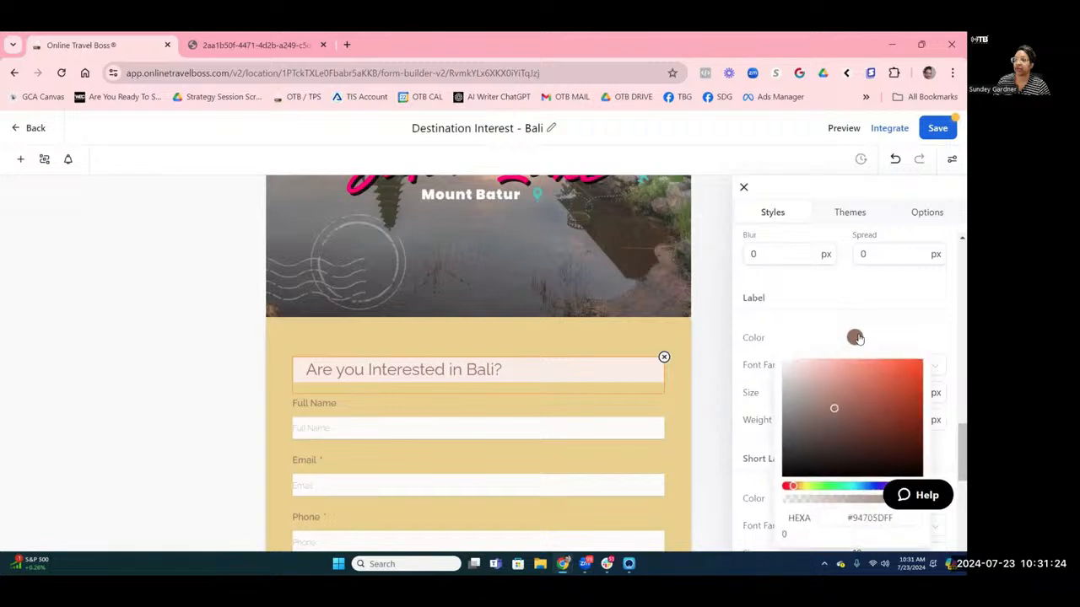
{"action": "left_click", "coordinate": [856, 338]}
{"action": "scroll", "coordinate": [859, 340], "scroll_direction": "down", "scroll_amount": 3}
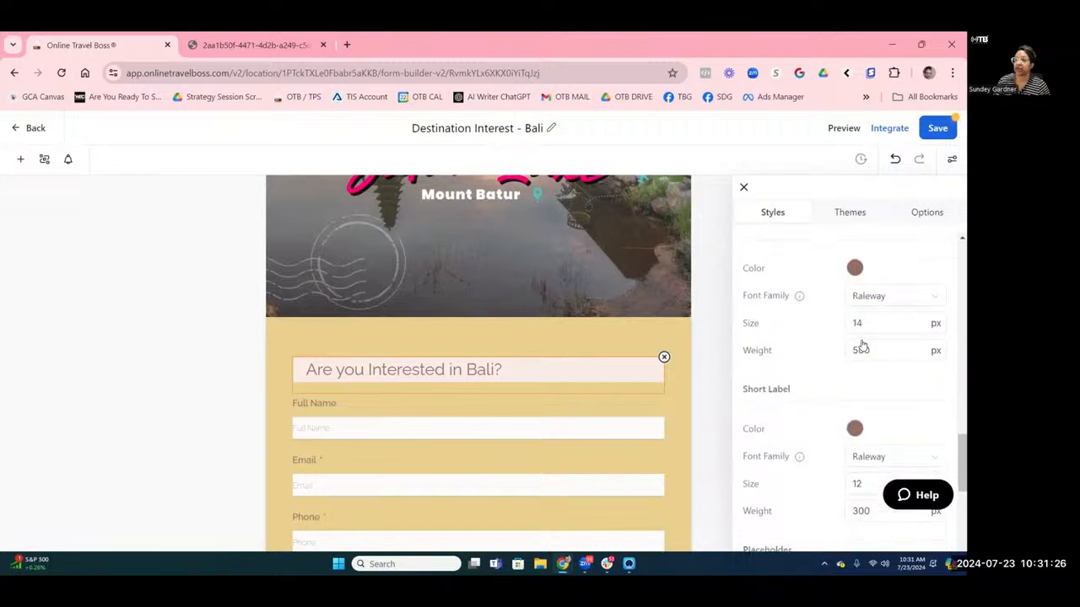
{"action": "scroll", "coordinate": [862, 345], "scroll_direction": "down", "scroll_amount": 10}
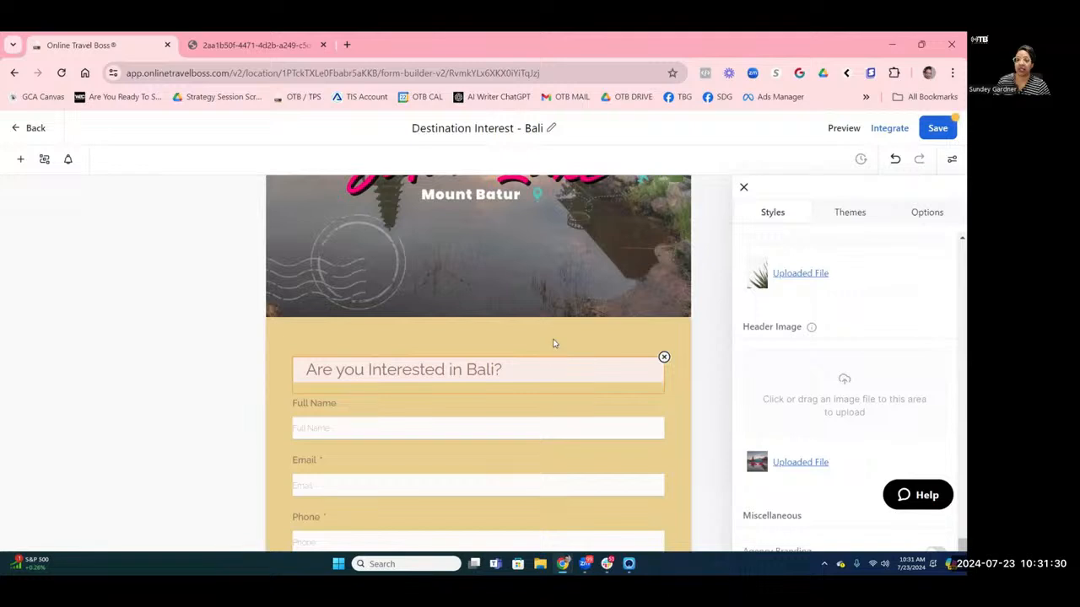
Browse the Themes and Options tabs, then select the 'Are you Interested in Bali?' heading.
{"action": "left_click", "coordinate": [847, 216]}
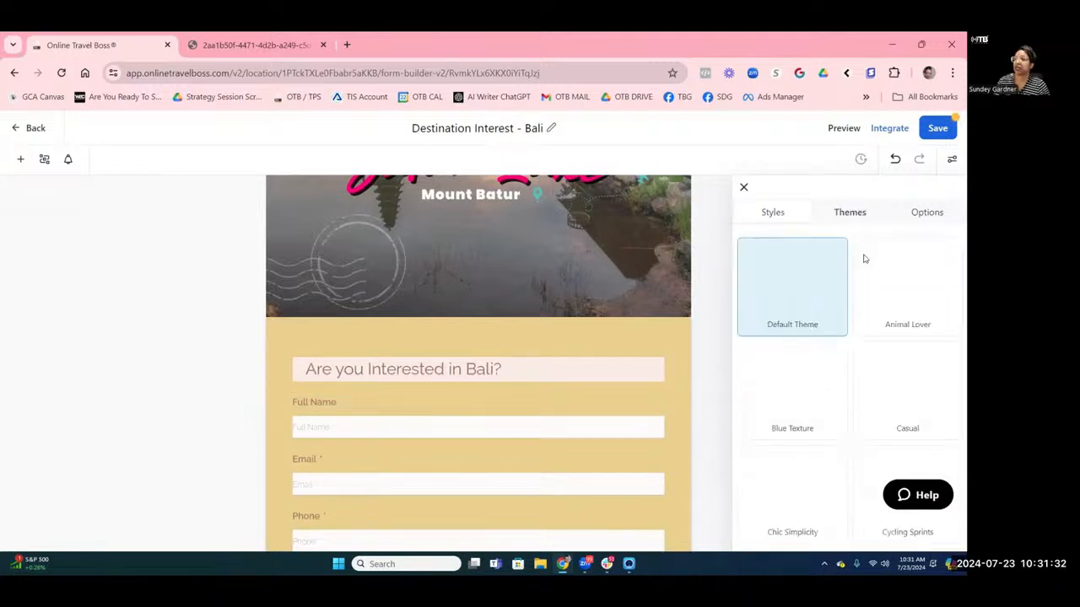
{"action": "left_click", "coordinate": [928, 221]}
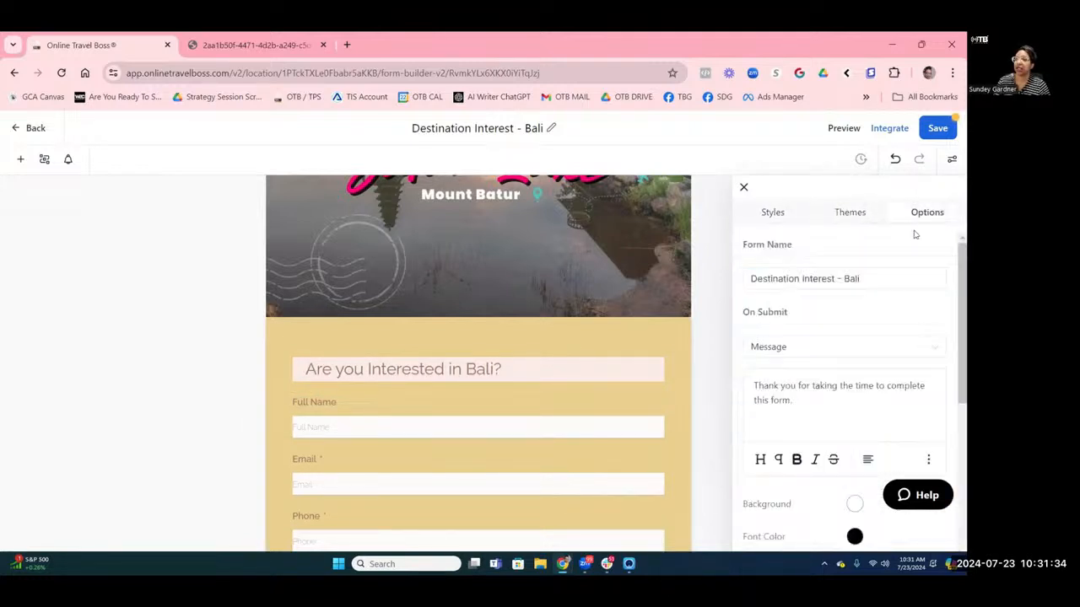
{"action": "scroll", "coordinate": [858, 281], "scroll_direction": "down", "scroll_amount": 5}
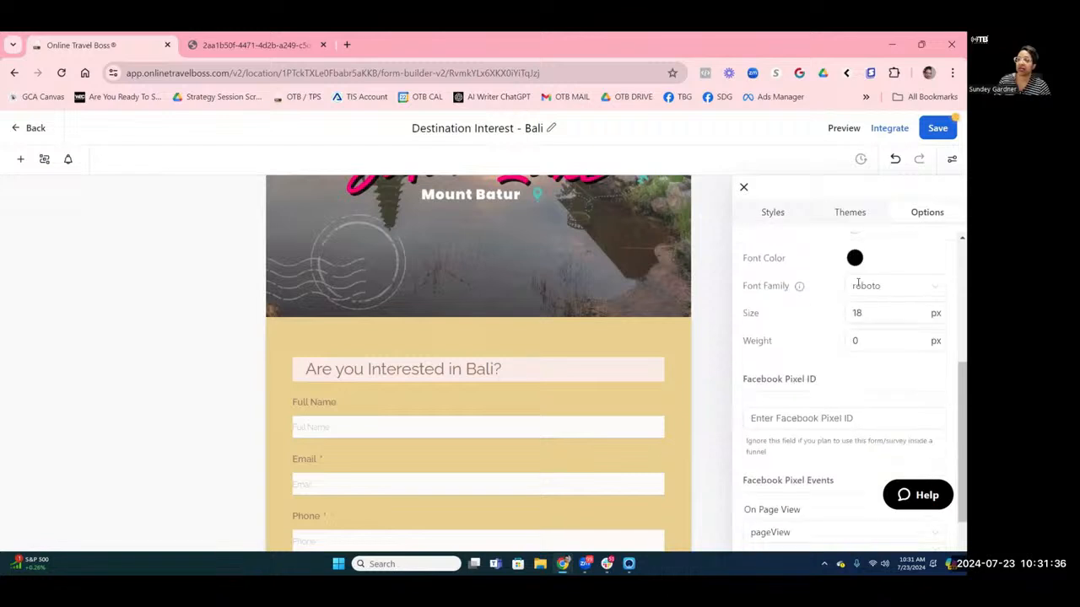
{"action": "left_click", "coordinate": [535, 373]}
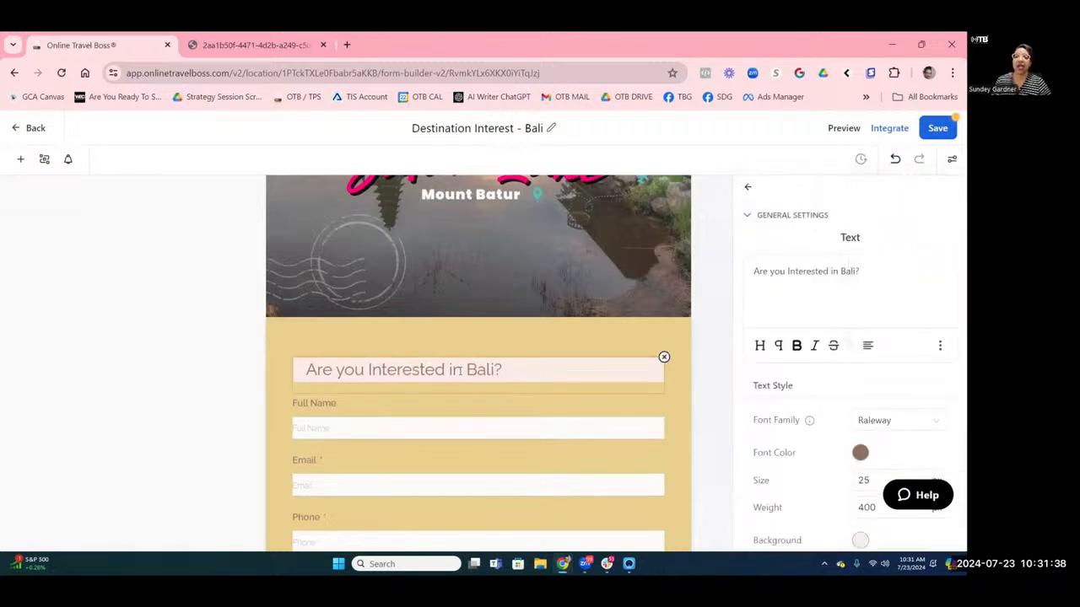
Set the heading's Text Style background to white #FFFFFF and review the form.
{"action": "left_click", "coordinate": [859, 540]}
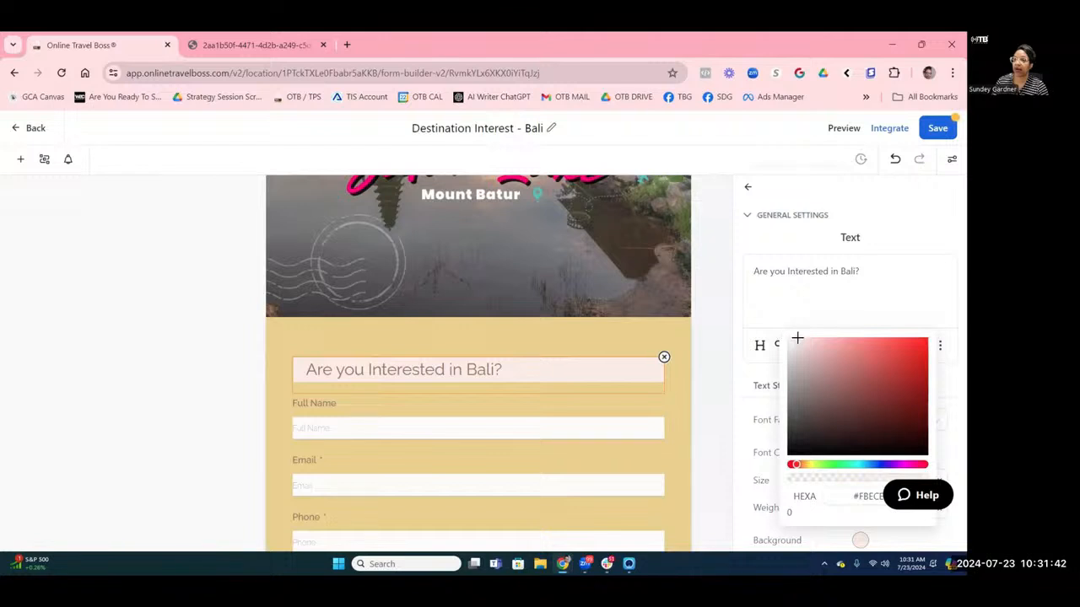
{"action": "left_click_drag", "start_coordinate": [798, 340], "coordinate": [778, 342]}
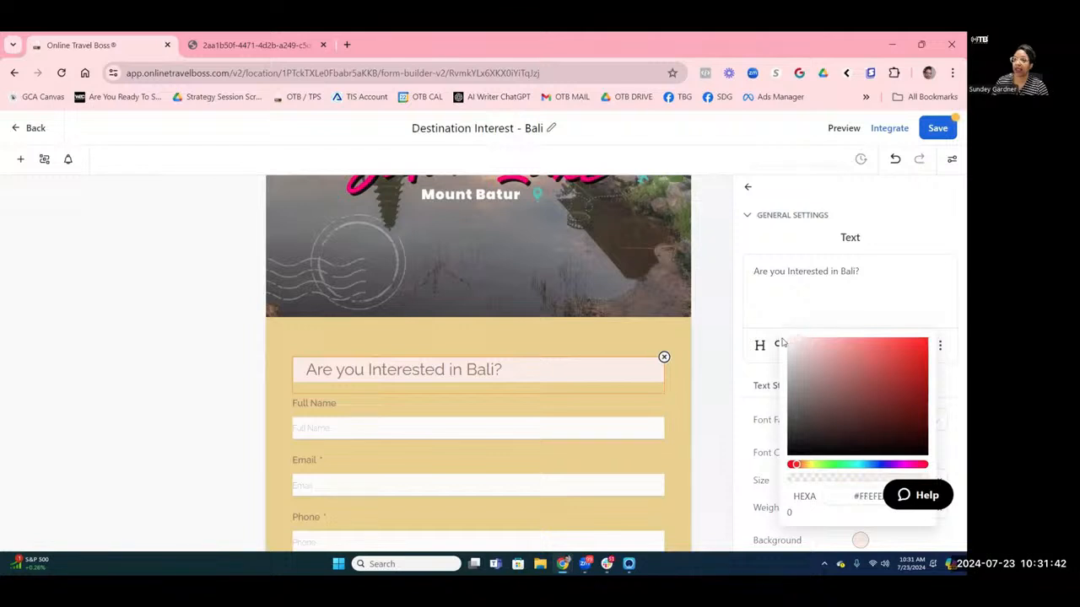
{"action": "left_click", "coordinate": [544, 387]}
{"action": "scroll", "coordinate": [545, 391], "scroll_direction": "down", "scroll_amount": 2}
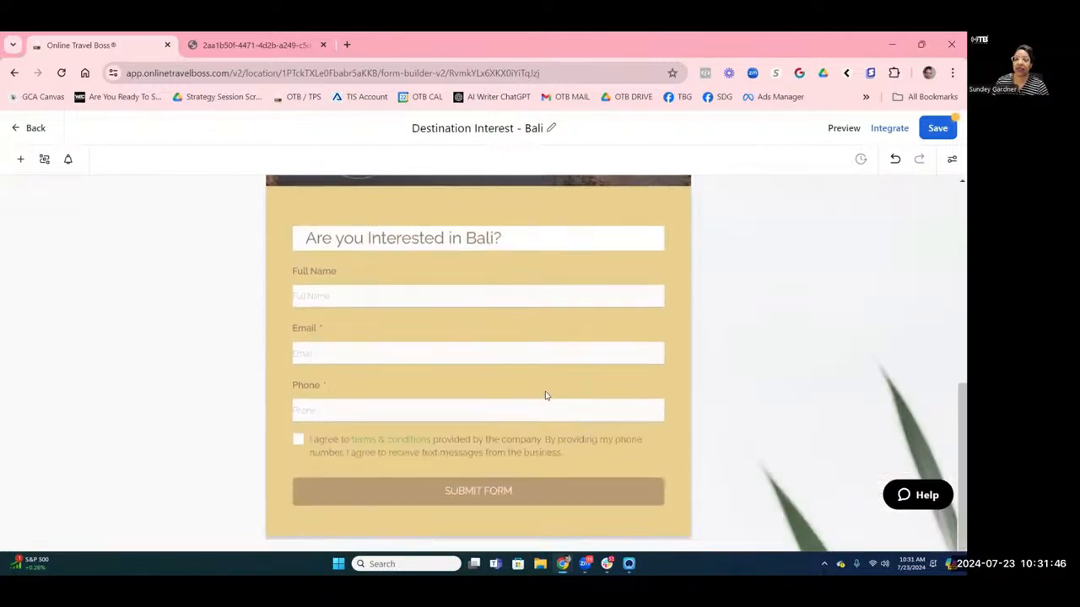
{"action": "scroll", "coordinate": [545, 396], "scroll_direction": "up", "scroll_amount": 2}
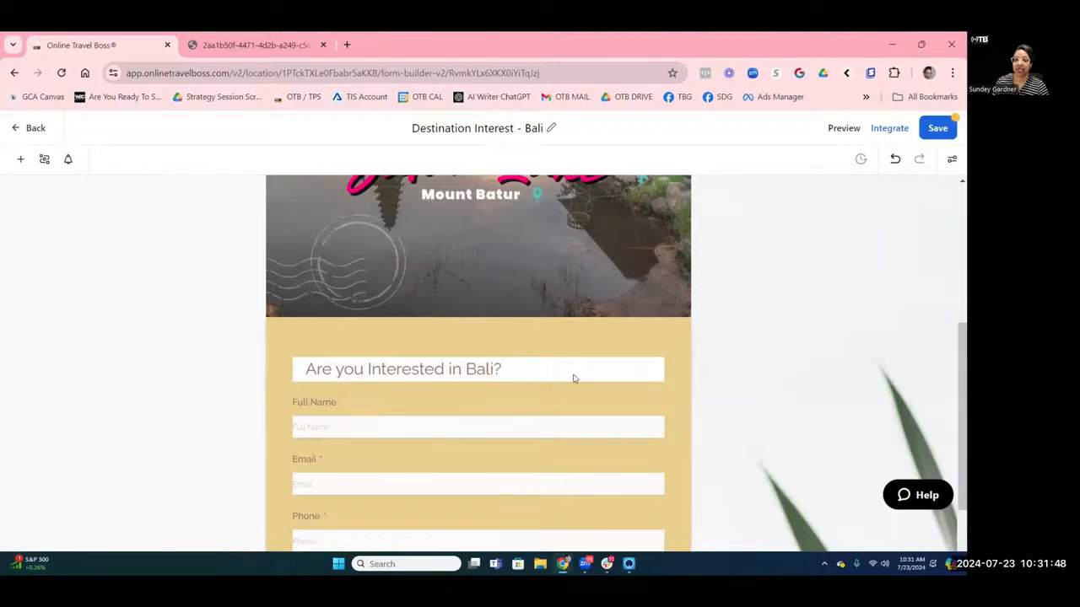
{"action": "scroll", "coordinate": [583, 409], "scroll_direction": "up", "scroll_amount": 1}
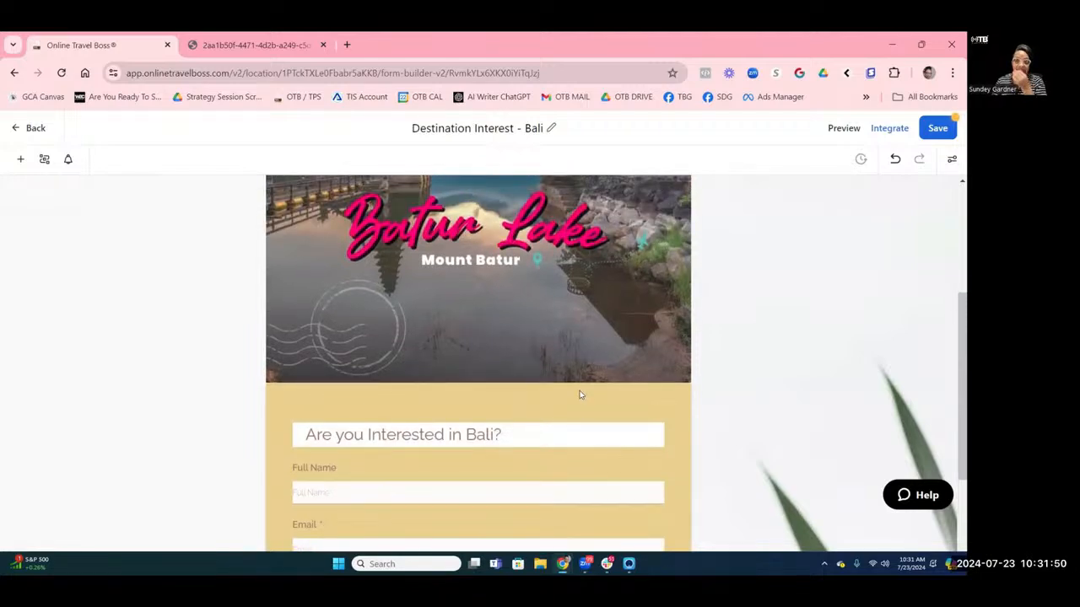
{"action": "scroll", "coordinate": [580, 393], "scroll_direction": "up", "scroll_amount": 3}
{"action": "scroll", "coordinate": [579, 393], "scroll_direction": "down", "scroll_amount": 4}
{"action": "scroll", "coordinate": [579, 393], "scroll_direction": "down", "scroll_amount": 2}
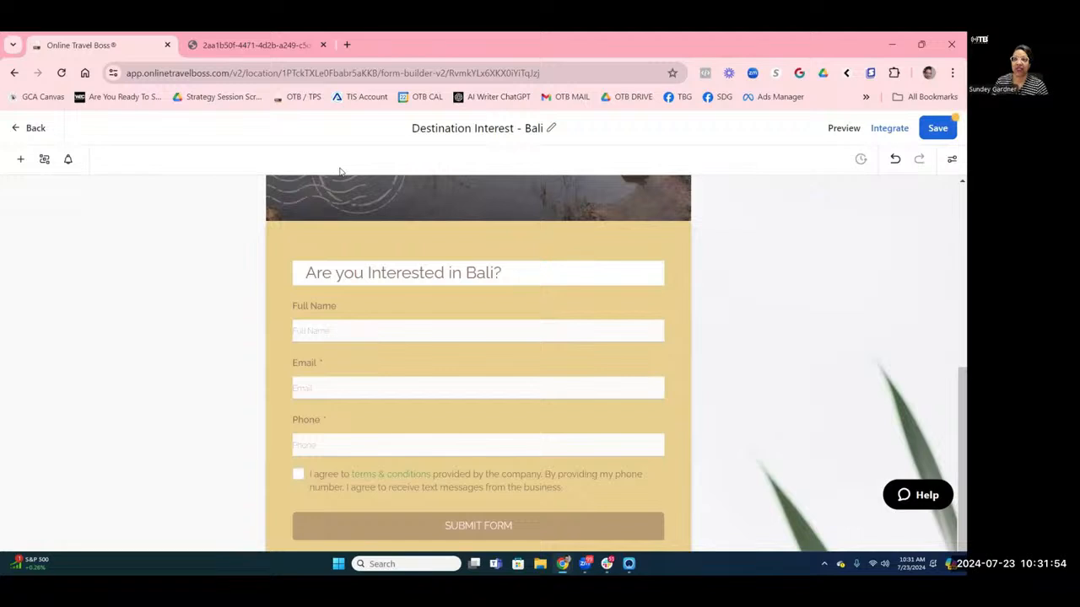
Change the submit button label from SUBMIT FORM to SUBMIT YOUR INTEREST NOW.
{"action": "left_click", "coordinate": [510, 535]}
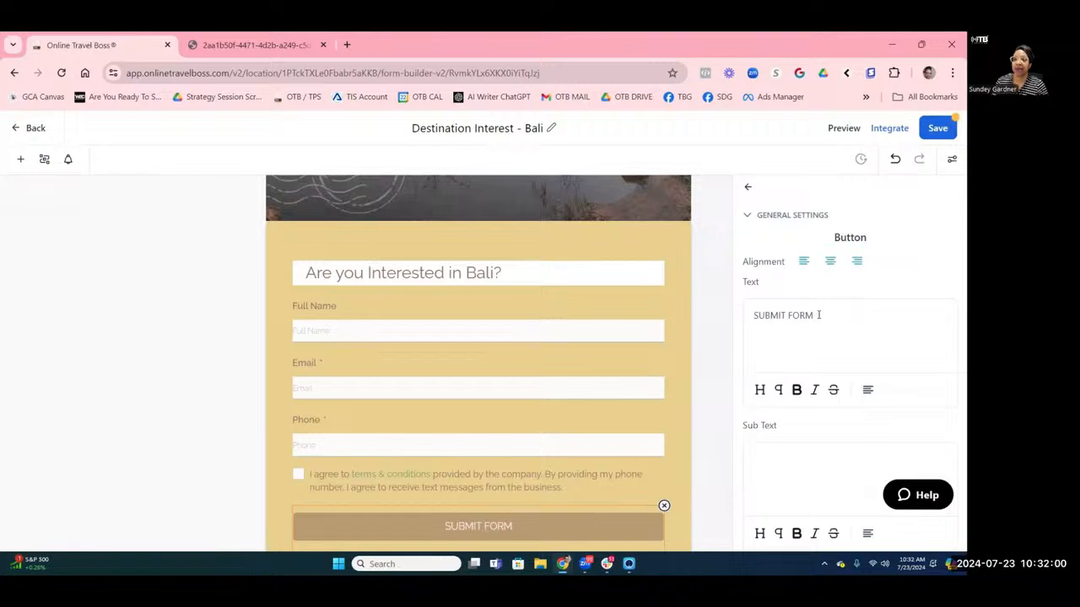
{"action": "left_click_drag", "start_coordinate": [817, 316], "coordinate": [728, 315]}
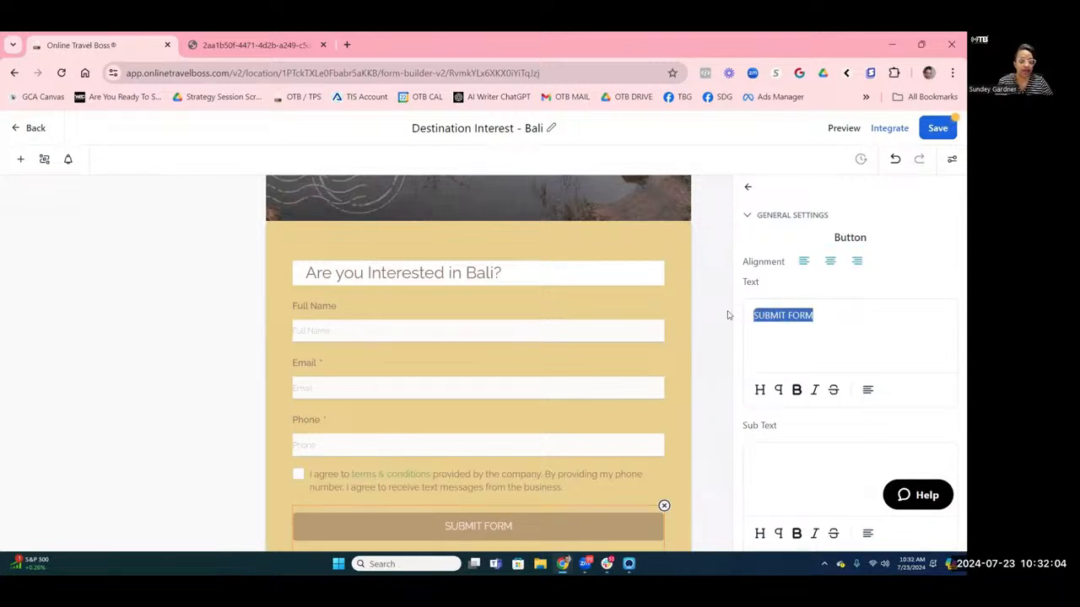
{"action": "type", "text": "SU"}
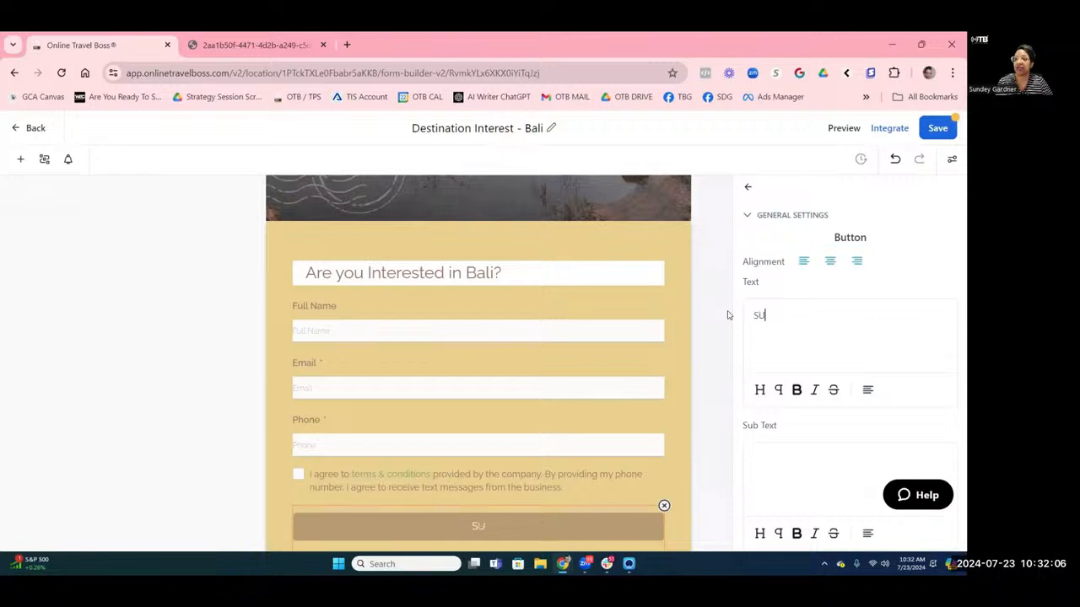
{"action": "type", "text": "BMIT YOUR"}
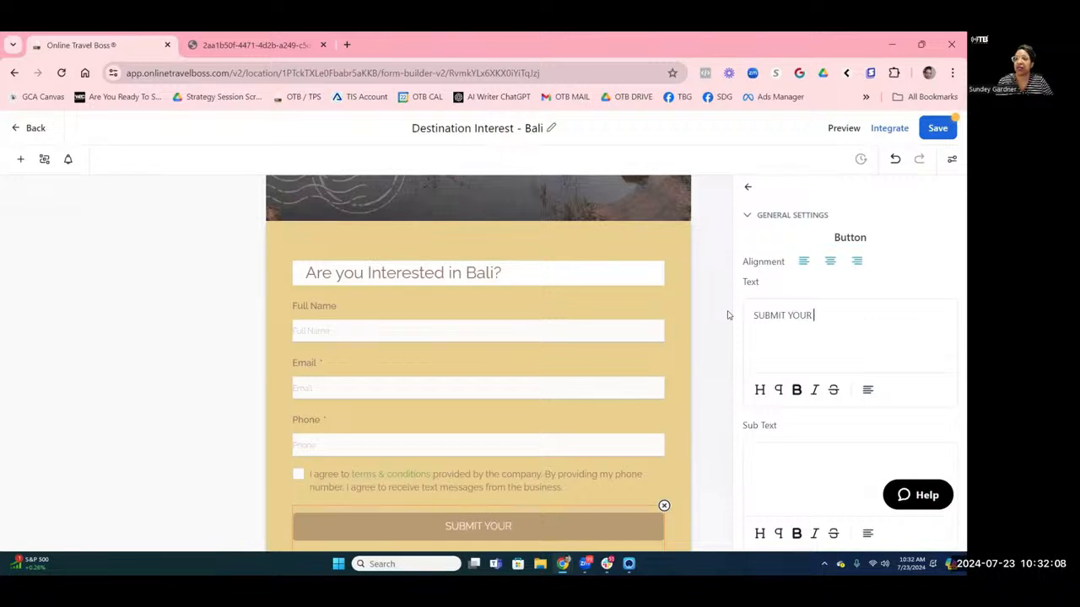
{"action": "type", "text": " INTEREST NOW"}
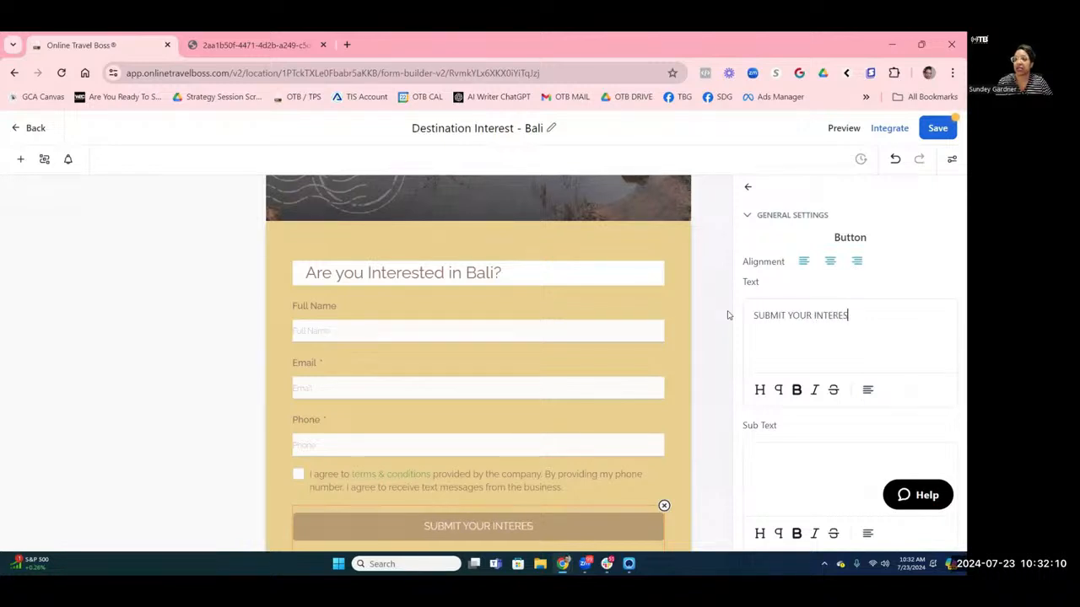
Add the sub text 'Look out for your newsletter coming soon.' under the button label.
{"action": "left_click", "coordinate": [773, 456]}
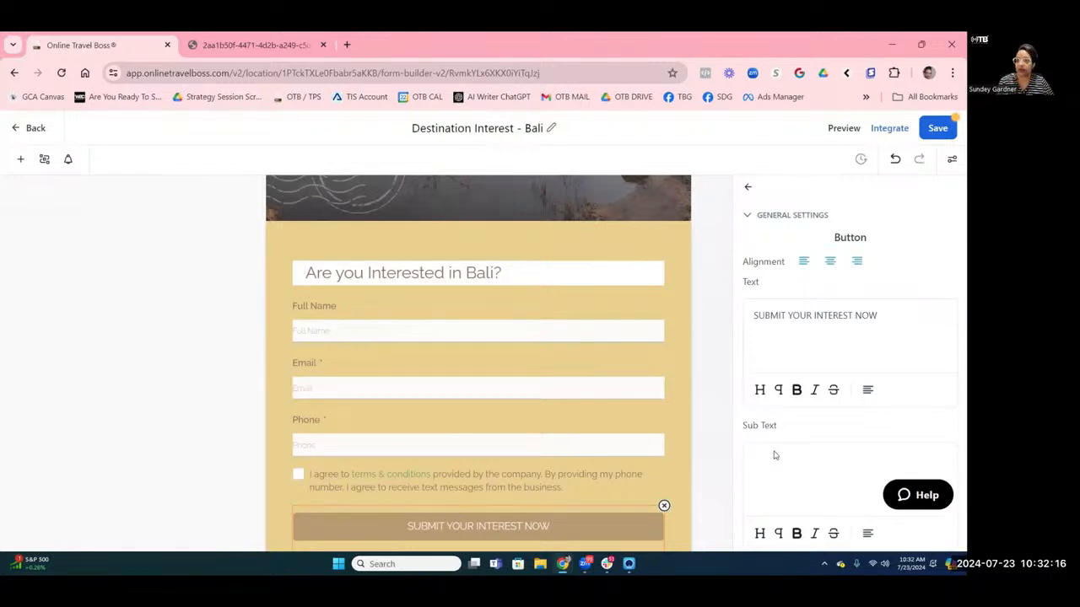
{"action": "type", "text": "GO"}
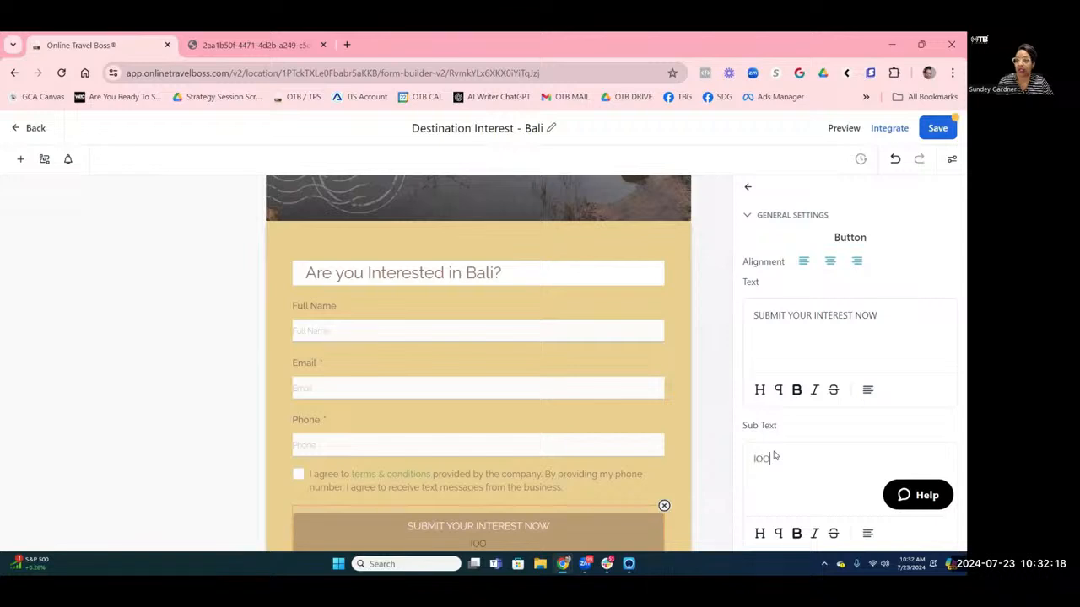
{"action": "key", "text": "BackSpace"}
{"action": "key", "text": "BackSpace"}
{"action": "type", "text": "Loo"}
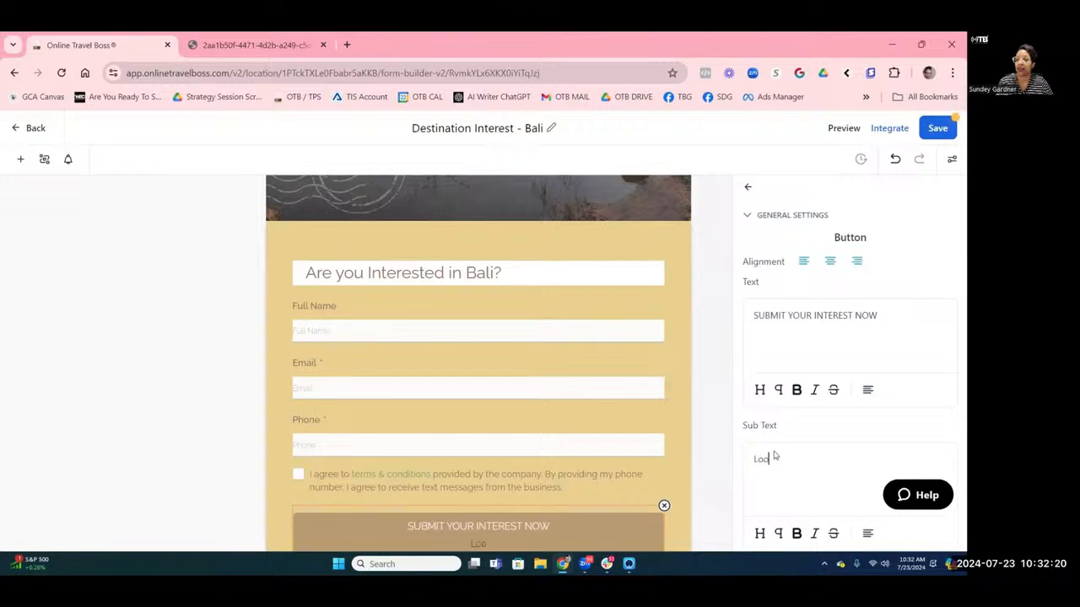
{"action": "type", "text": "k out for your"}
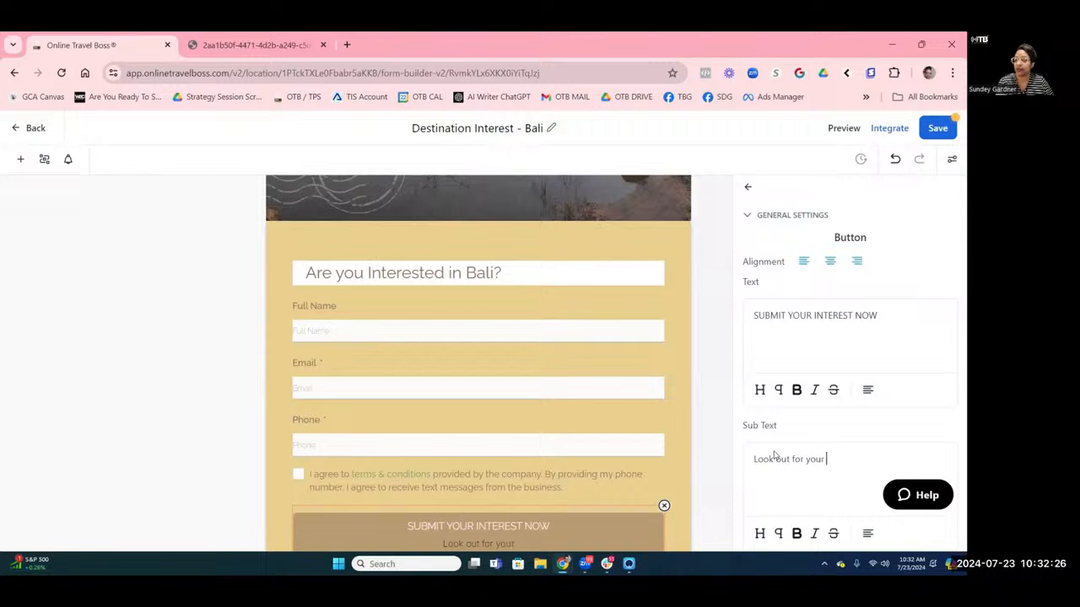
{"action": "type", "text": "newsletter "}
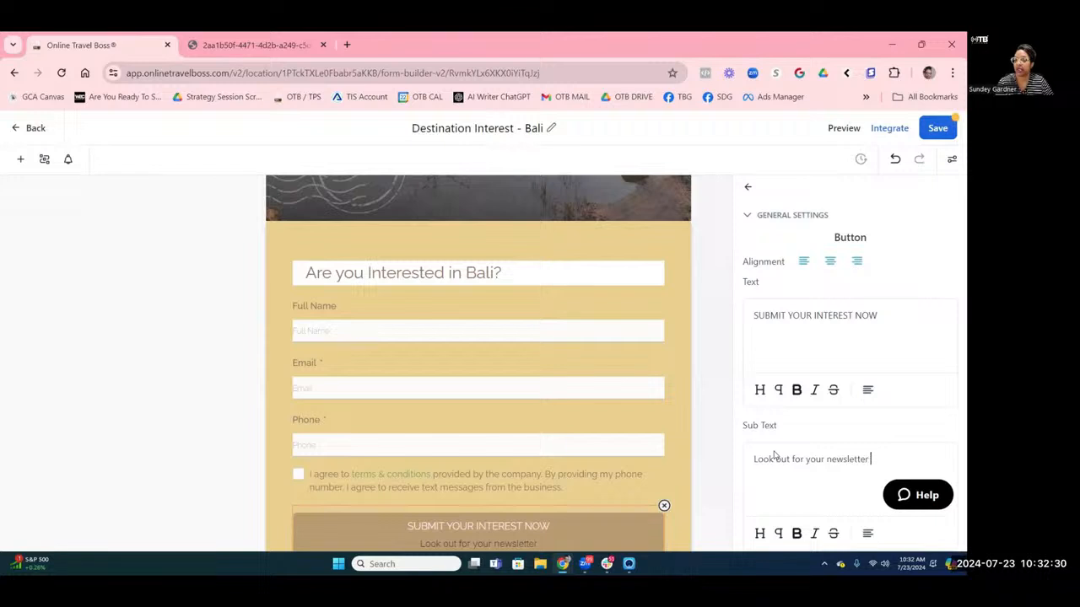
{"action": "type", "text": "in"}
{"action": "key", "text": "BackSpace"}
{"action": "key", "text": "BackSpace"}
{"action": "key", "text": "BackSpace"}
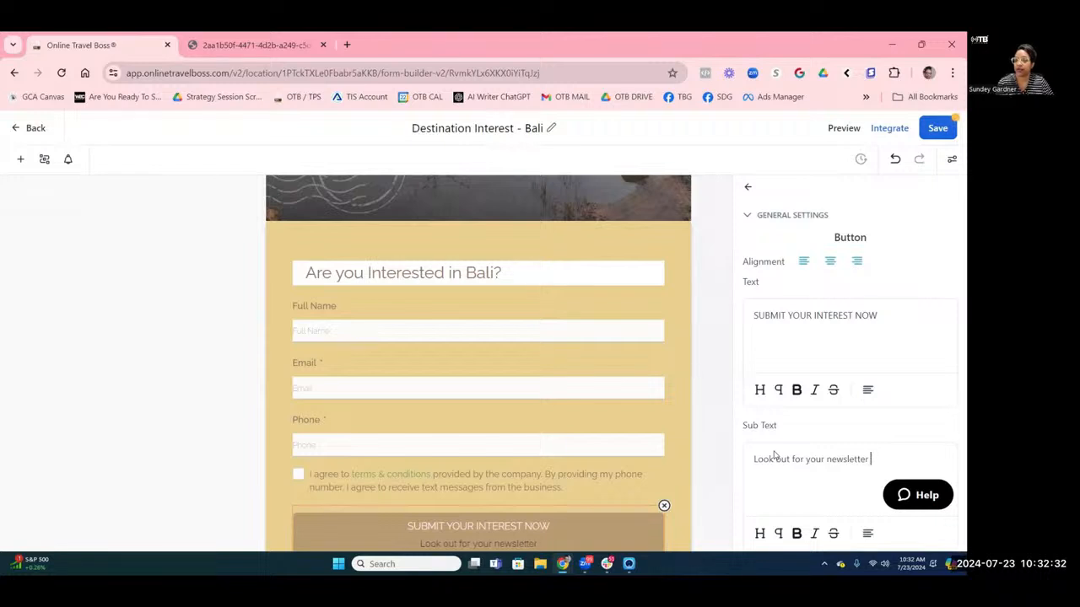
{"action": "type", "text": "coming"}
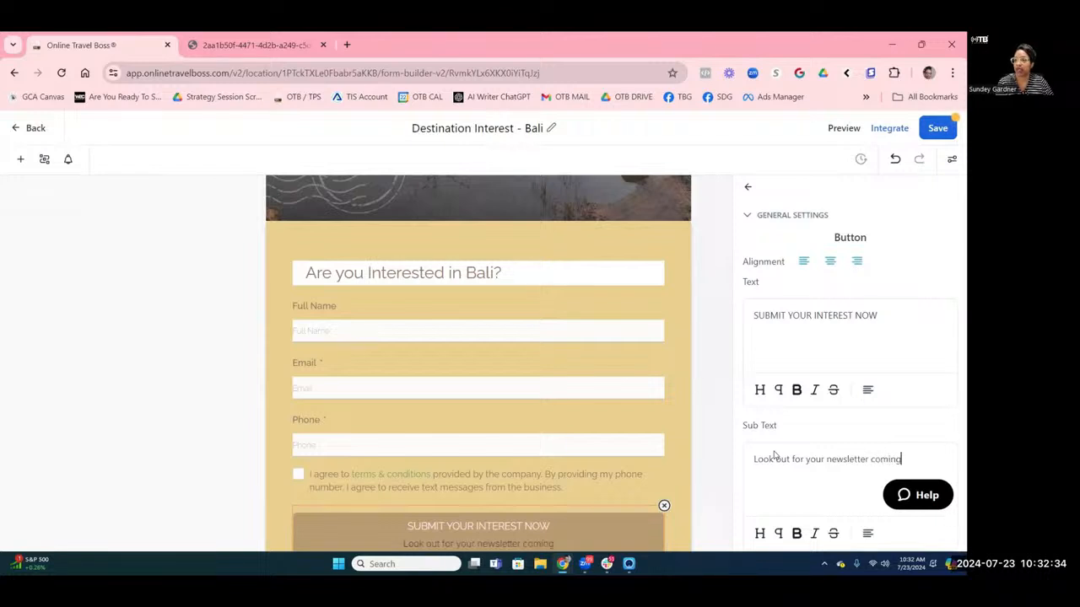
{"action": "type", "text": " soon.."}
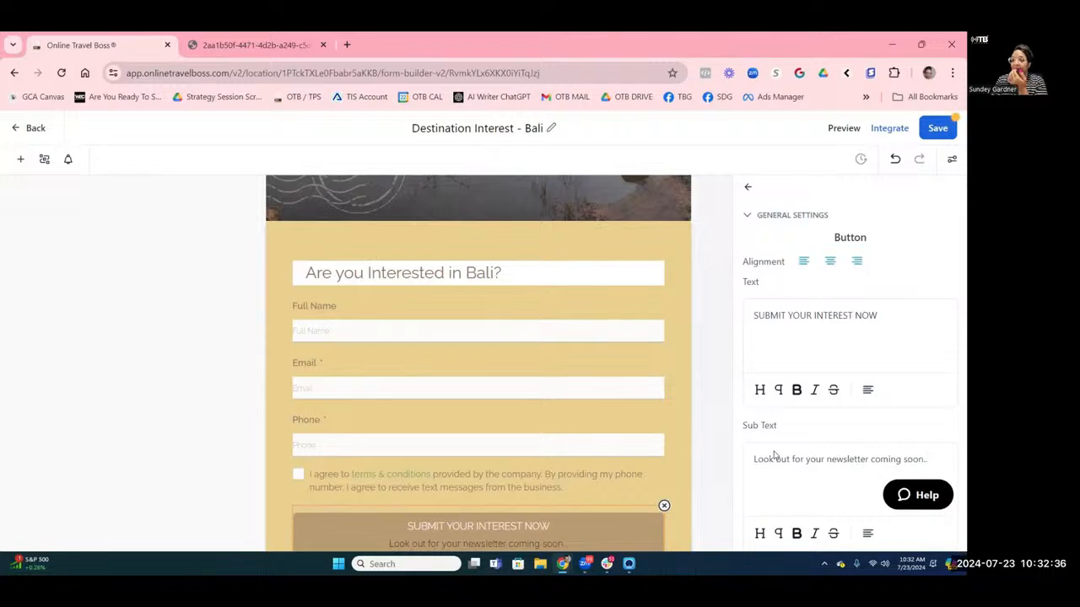
{"action": "scroll", "coordinate": [527, 477], "scroll_direction": "down", "scroll_amount": 1}
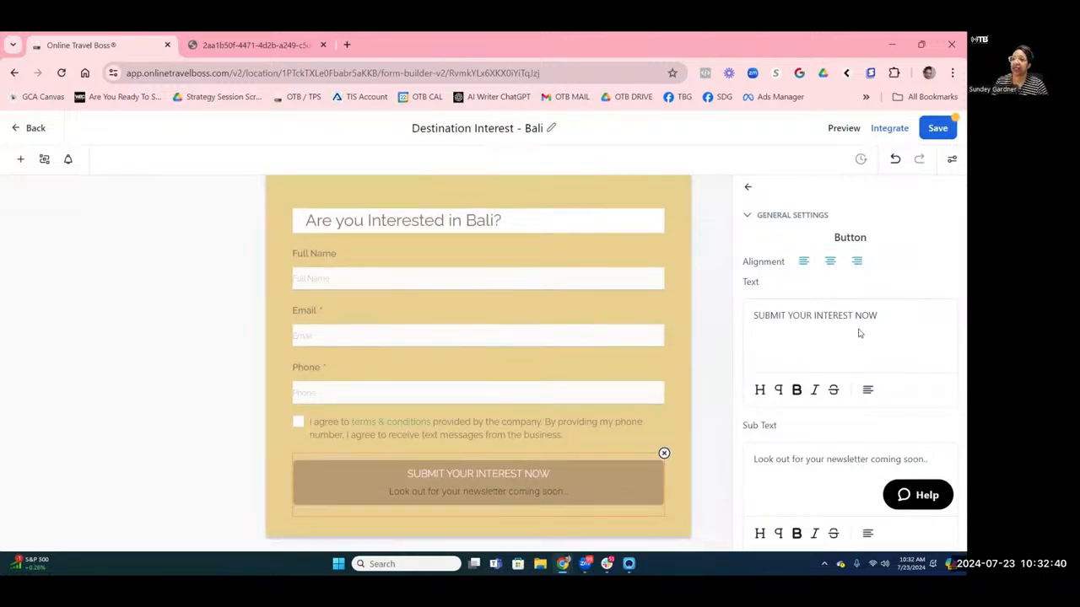
{"action": "scroll", "coordinate": [858, 334], "scroll_direction": "down", "scroll_amount": 5}
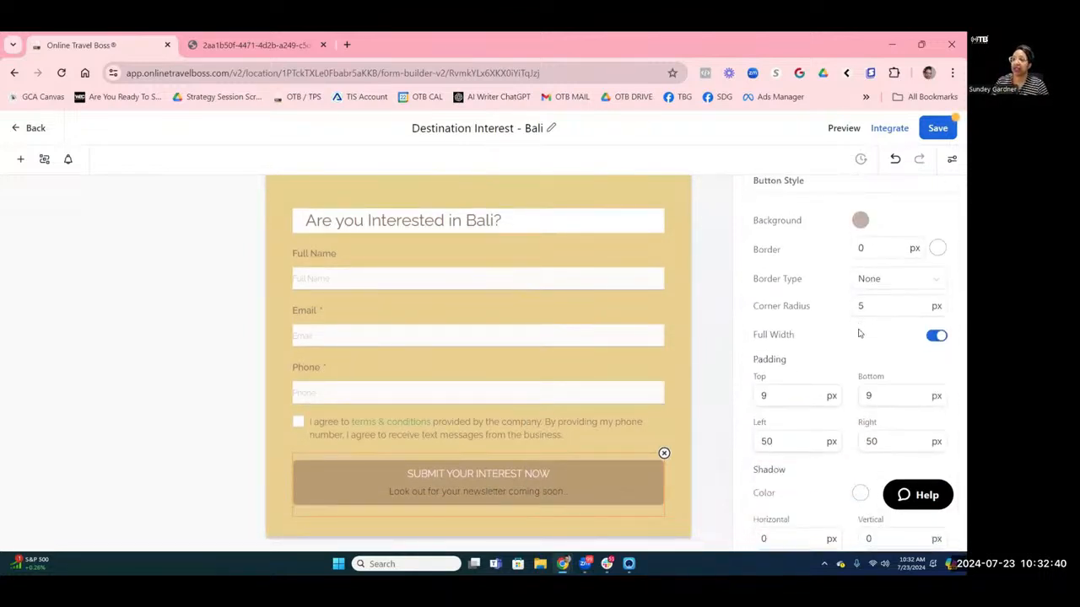
Set the submit button background to a slightly translucent dark grey.
{"action": "left_click", "coordinate": [860, 221]}
{"action": "left_click", "coordinate": [792, 354]}
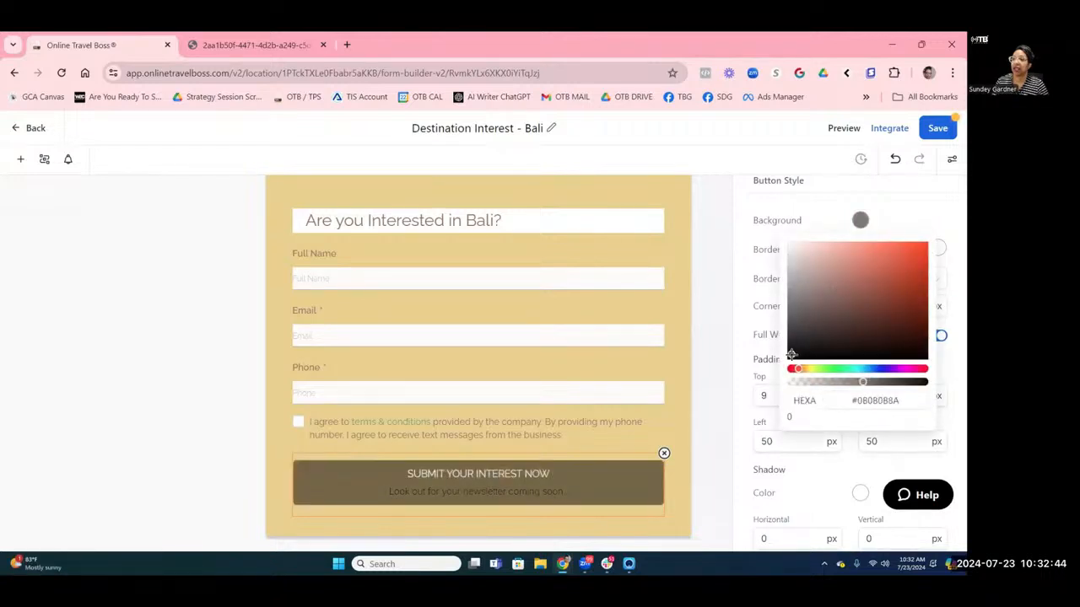
{"action": "left_click", "coordinate": [793, 335]}
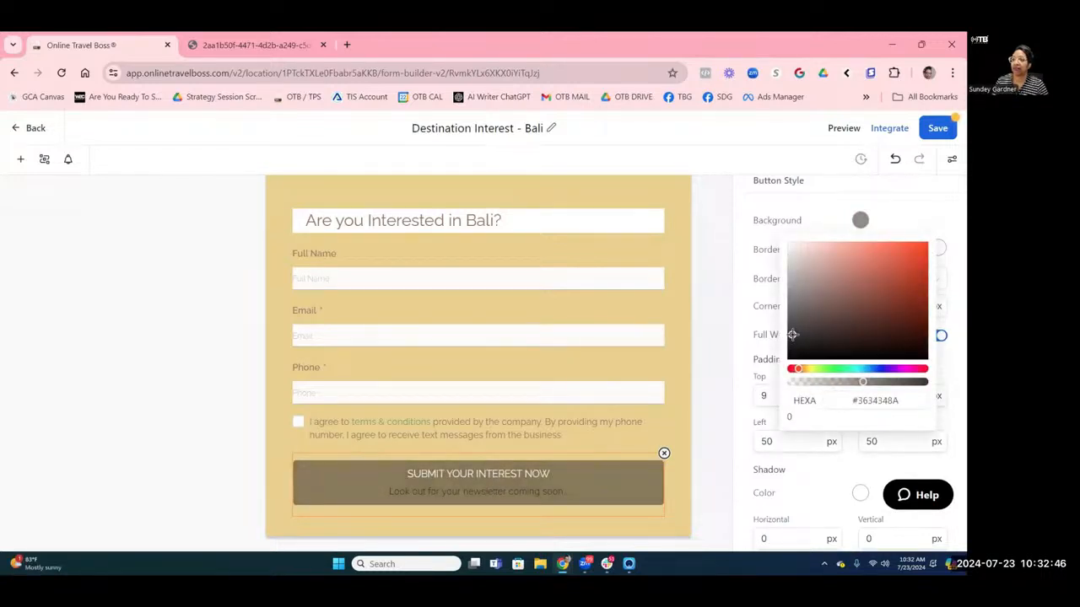
{"action": "left_click", "coordinate": [911, 207]}
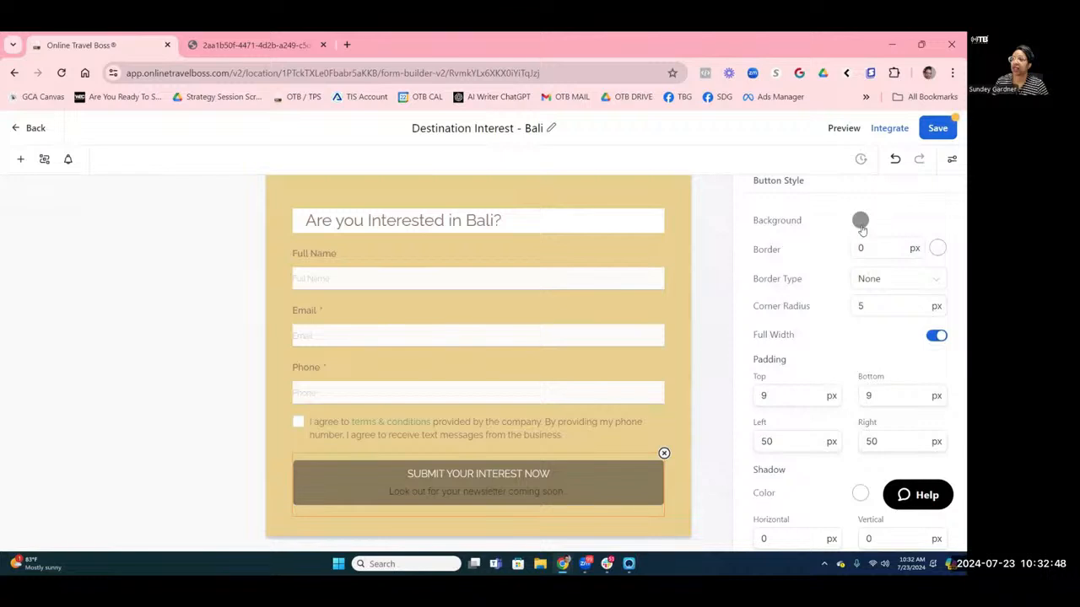
{"action": "left_click", "coordinate": [860, 220]}
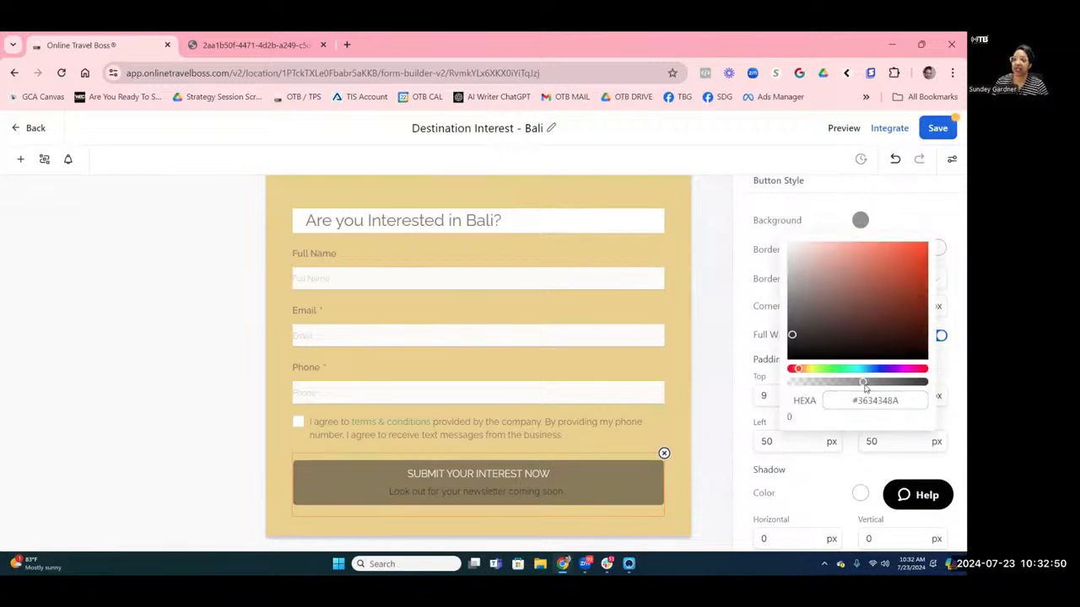
{"action": "left_click_drag", "start_coordinate": [862, 384], "coordinate": [925, 383]}
{"action": "left_click_drag", "start_coordinate": [925, 384], "coordinate": [904, 384]}
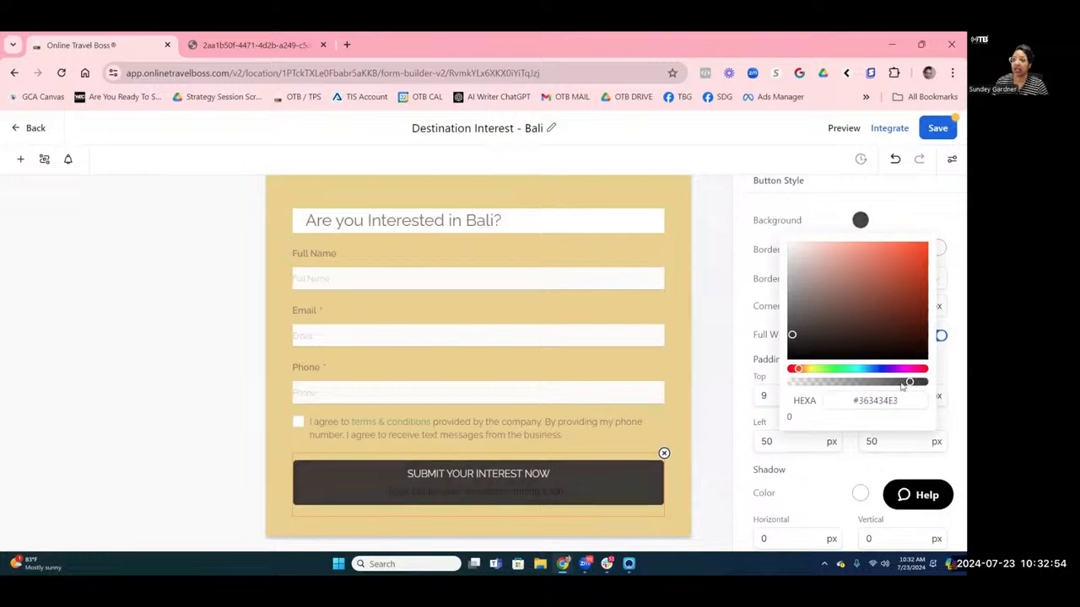
{"action": "left_click", "coordinate": [936, 221]}
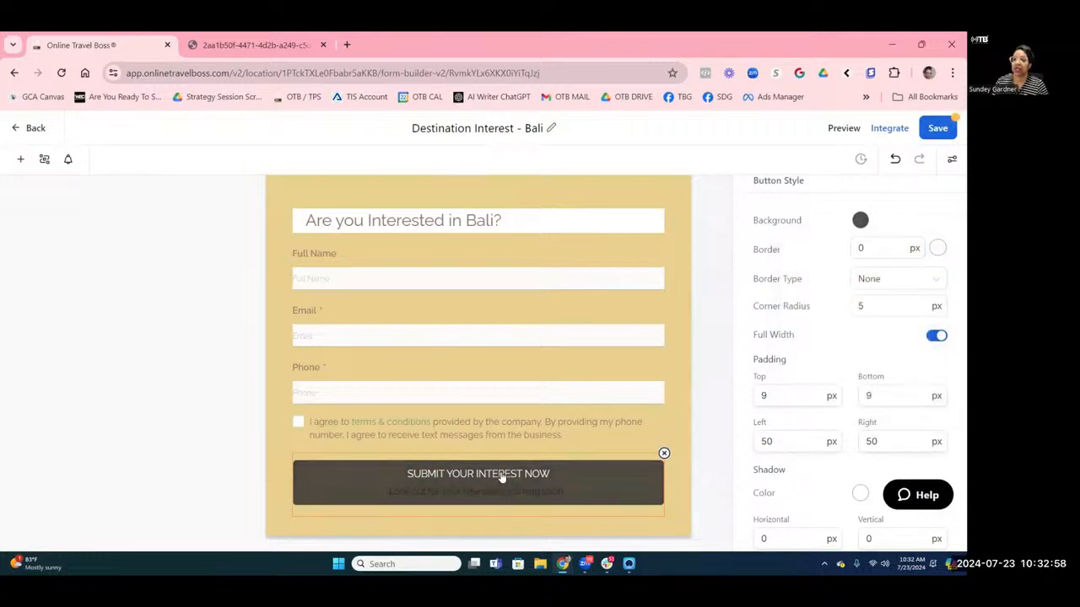
Make the SUBMIT YOUR INTEREST NOW button label bold.
{"action": "scroll", "coordinate": [839, 397], "scroll_direction": "up", "scroll_amount": 1}
{"action": "scroll", "coordinate": [839, 396], "scroll_direction": "up", "scroll_amount": 3}
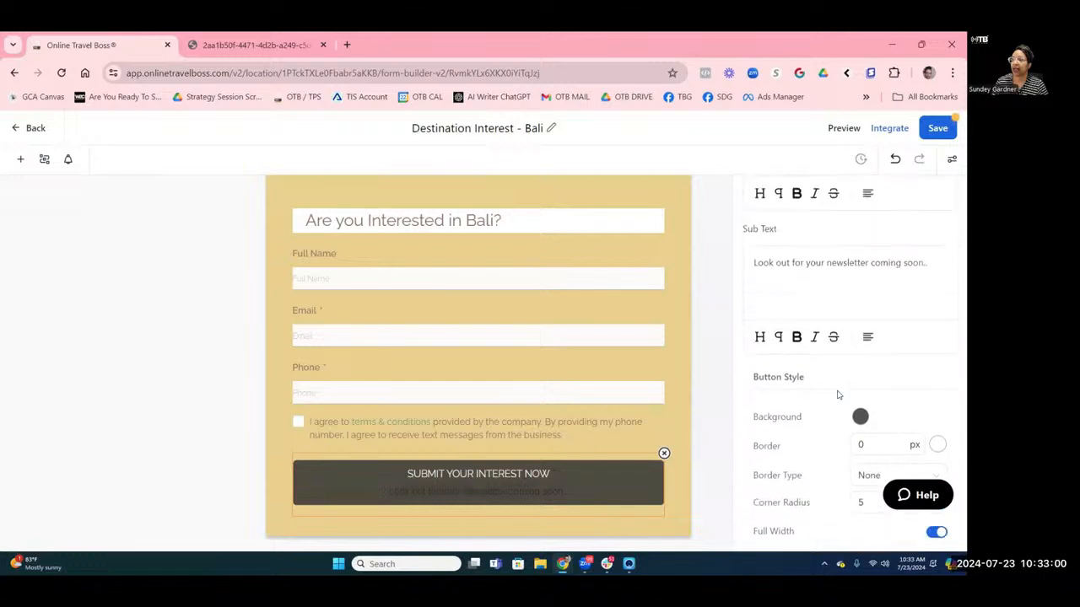
{"action": "scroll", "coordinate": [920, 266], "scroll_direction": "up", "scroll_amount": 3}
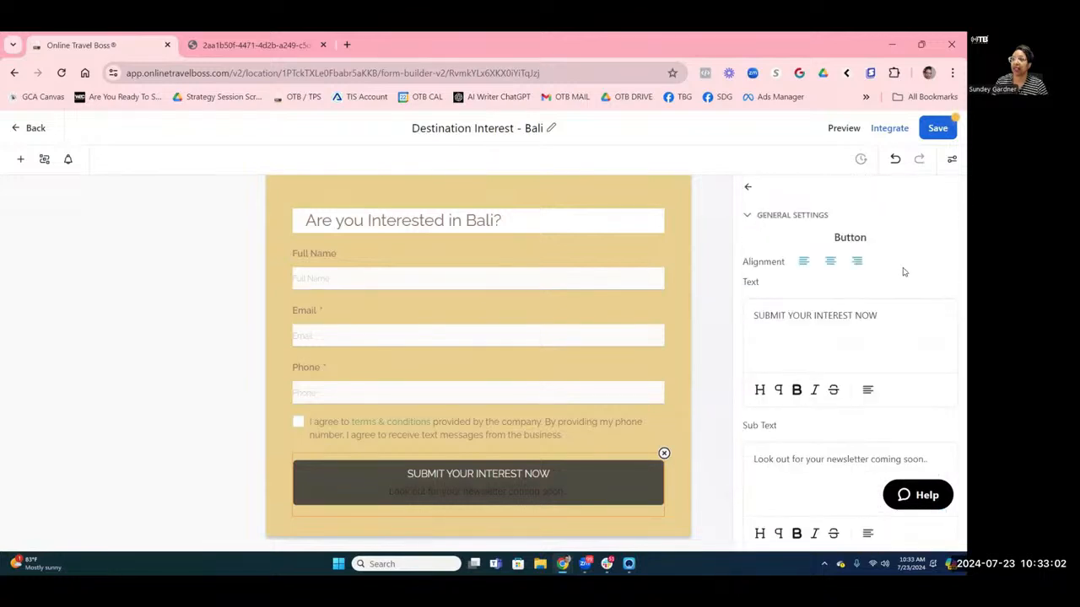
{"action": "left_click_drag", "start_coordinate": [881, 316], "coordinate": [746, 318]}
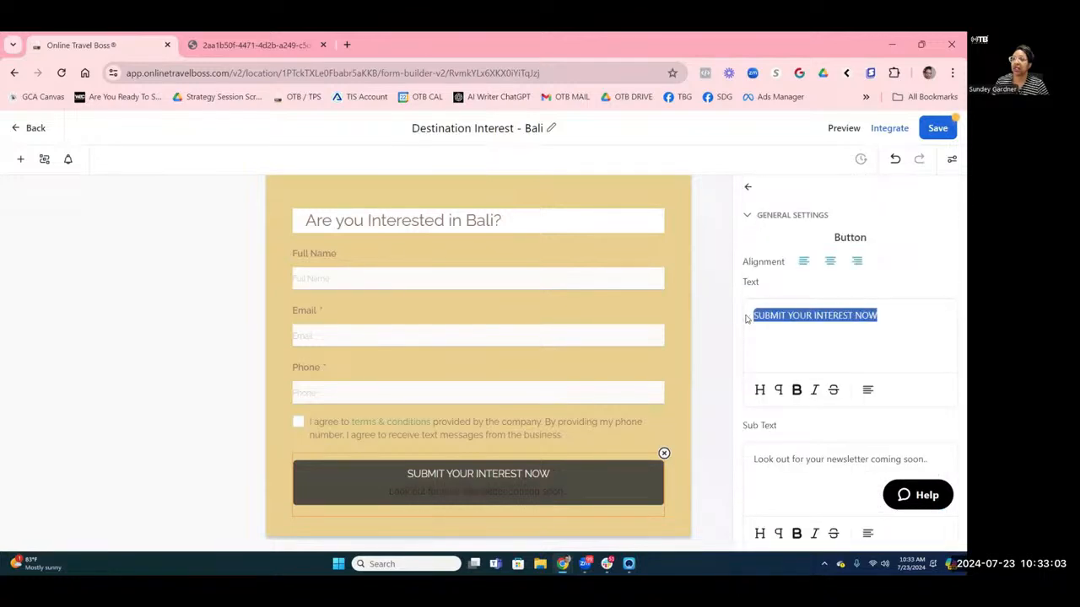
{"action": "left_click", "coordinate": [796, 390]}
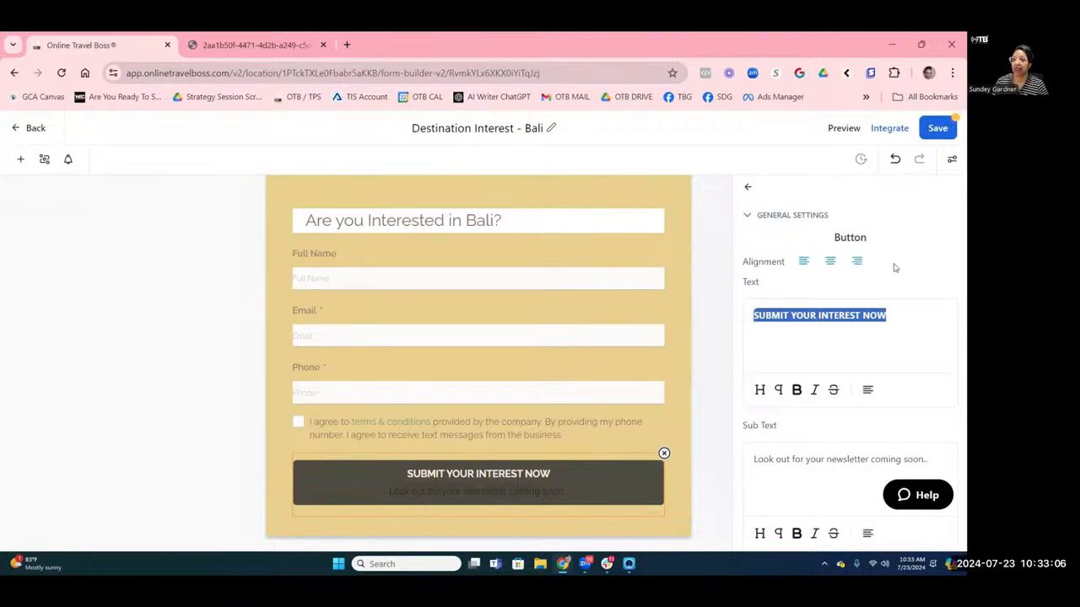
{"action": "scroll", "coordinate": [913, 244], "scroll_direction": "down", "scroll_amount": 10}
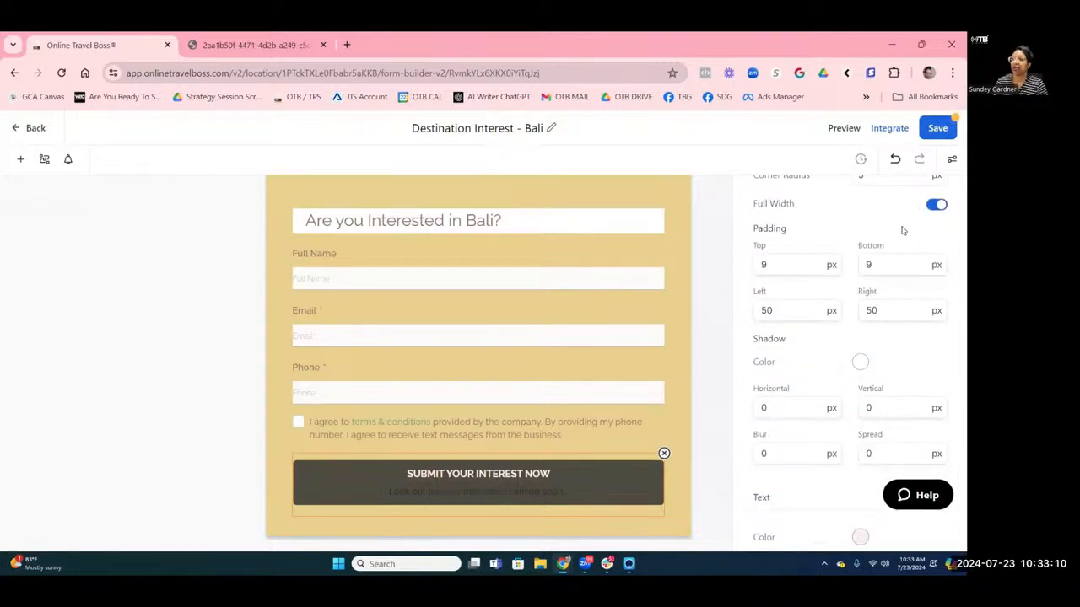
{"action": "scroll", "coordinate": [901, 235], "scroll_direction": "up", "scroll_amount": 3}
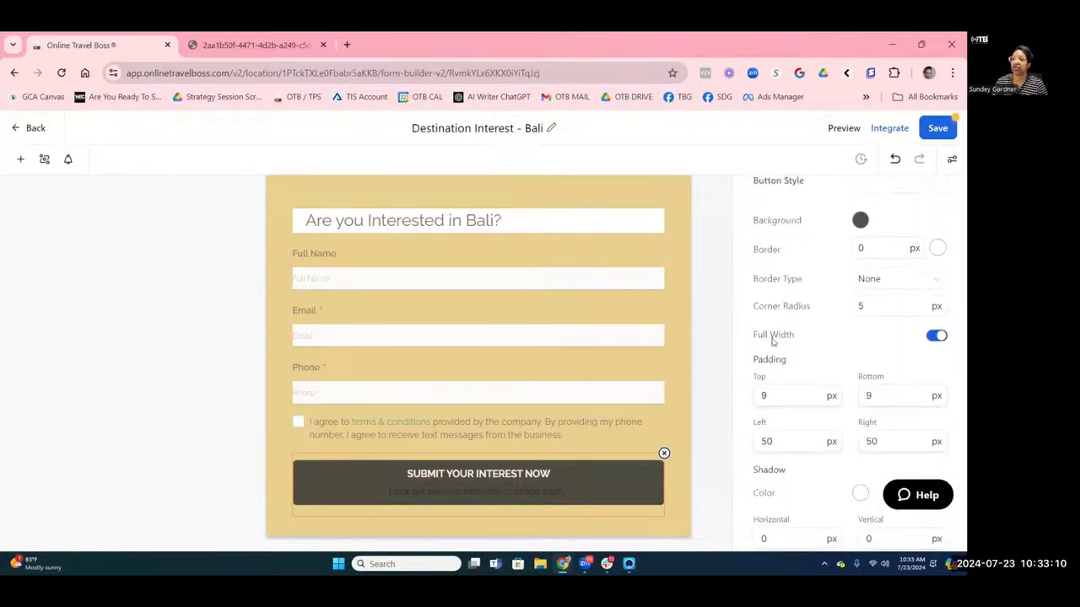
Set the submit button's corner radius to 40.
{"action": "left_click", "coordinate": [859, 306]}
{"action": "double_click", "coordinate": [860, 306]}
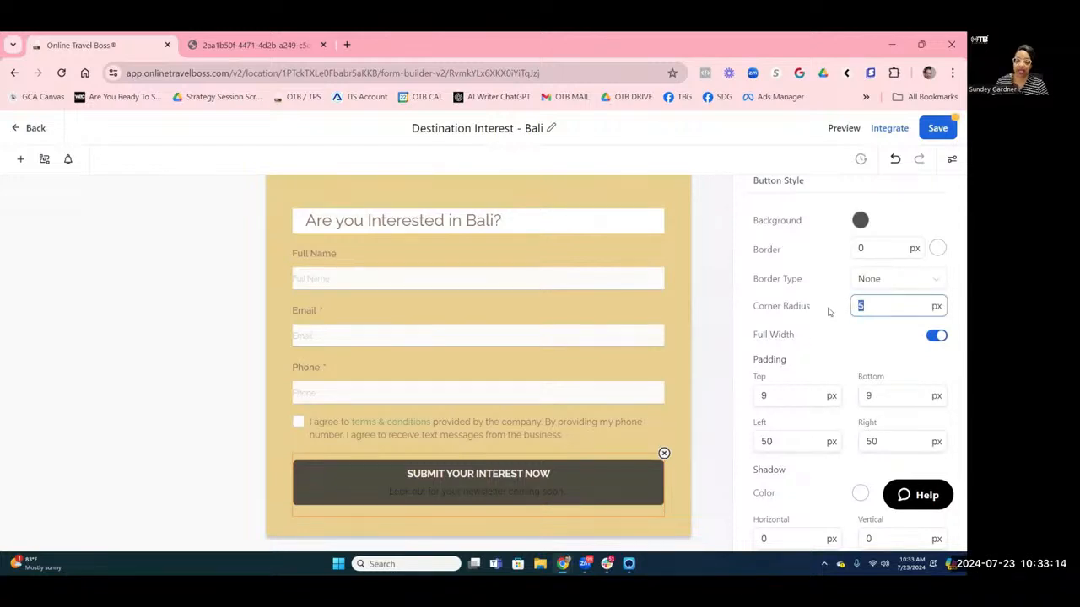
{"action": "type", "text": "20"}
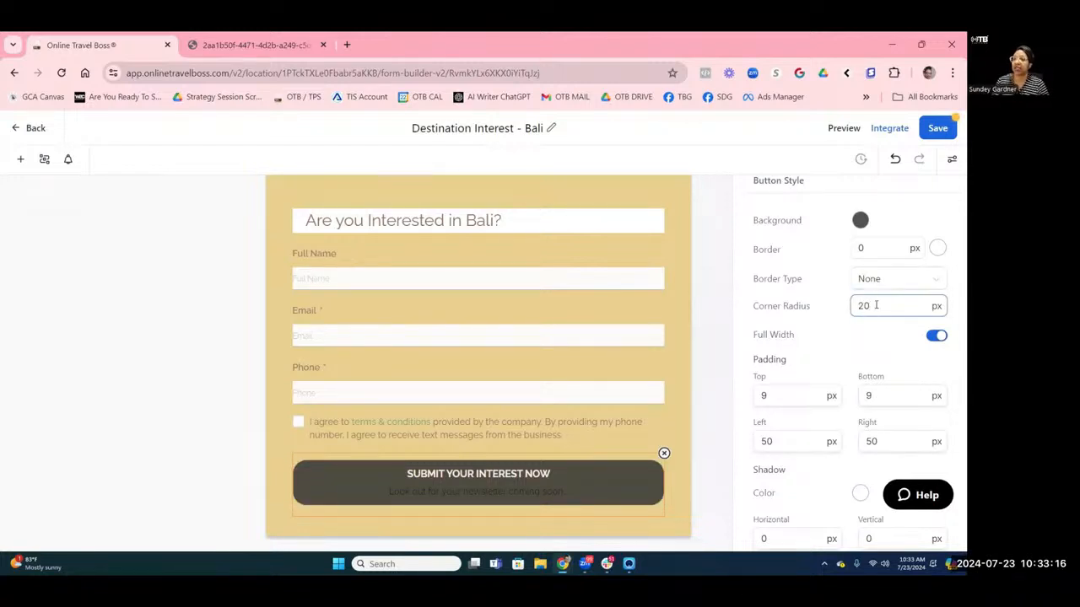
{"action": "left_click_drag", "start_coordinate": [874, 305], "coordinate": [800, 308]}
{"action": "type", "text": "40"}
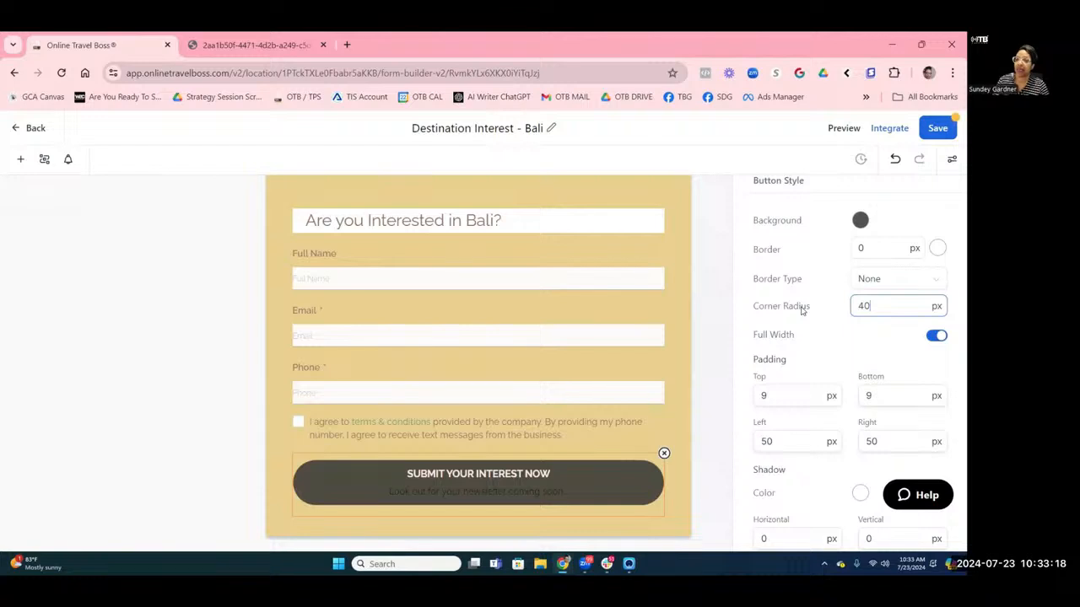
Give the submit button a Solid border type.
{"action": "left_click", "coordinate": [883, 284]}
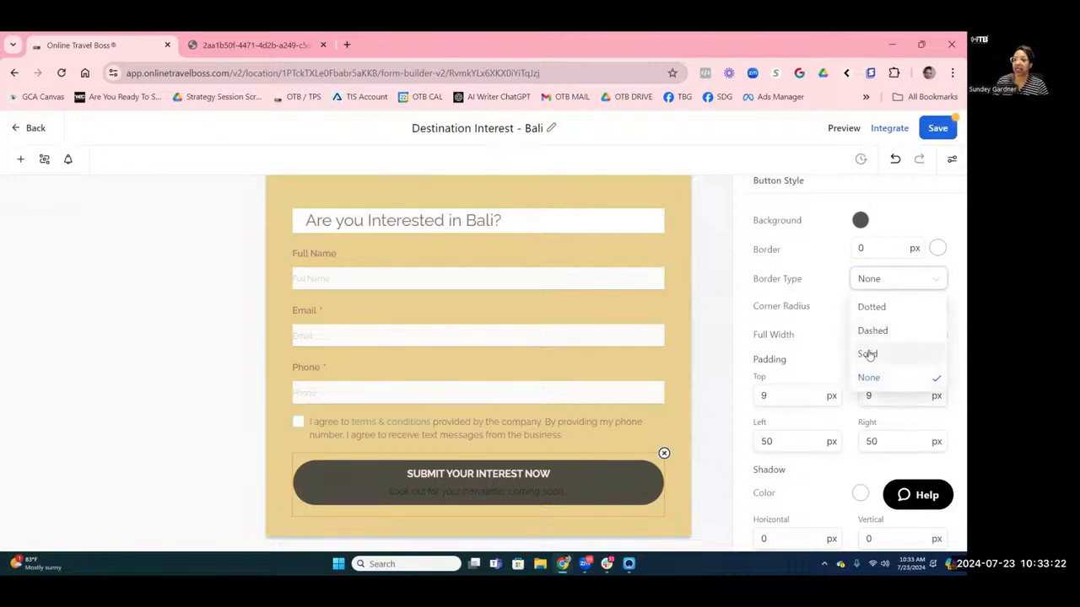
{"action": "left_click", "coordinate": [869, 354]}
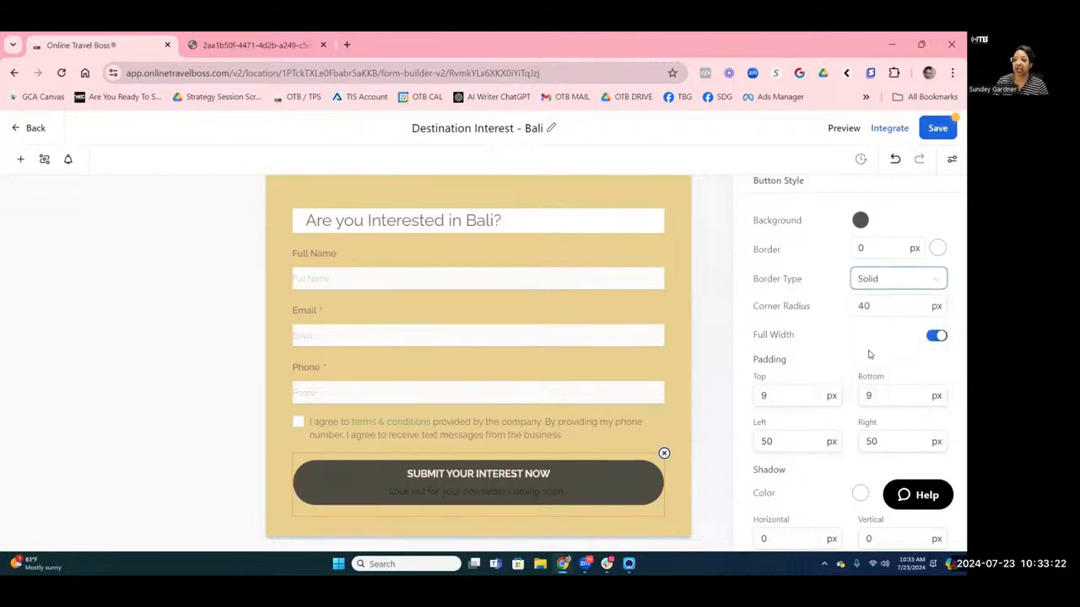
{"action": "left_click", "coordinate": [937, 249]}
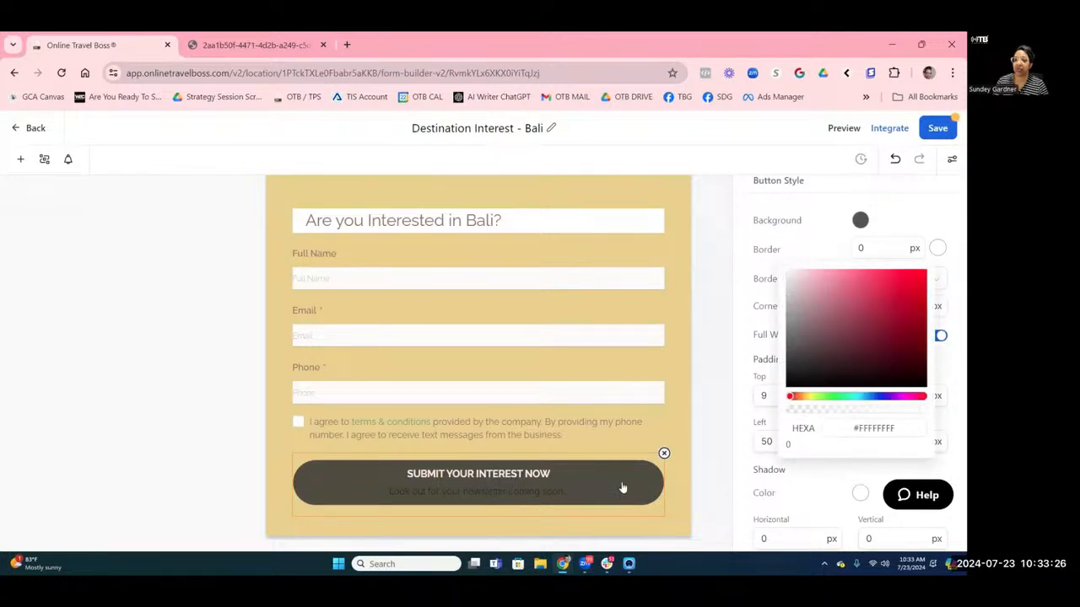
{"action": "left_click", "coordinate": [914, 209]}
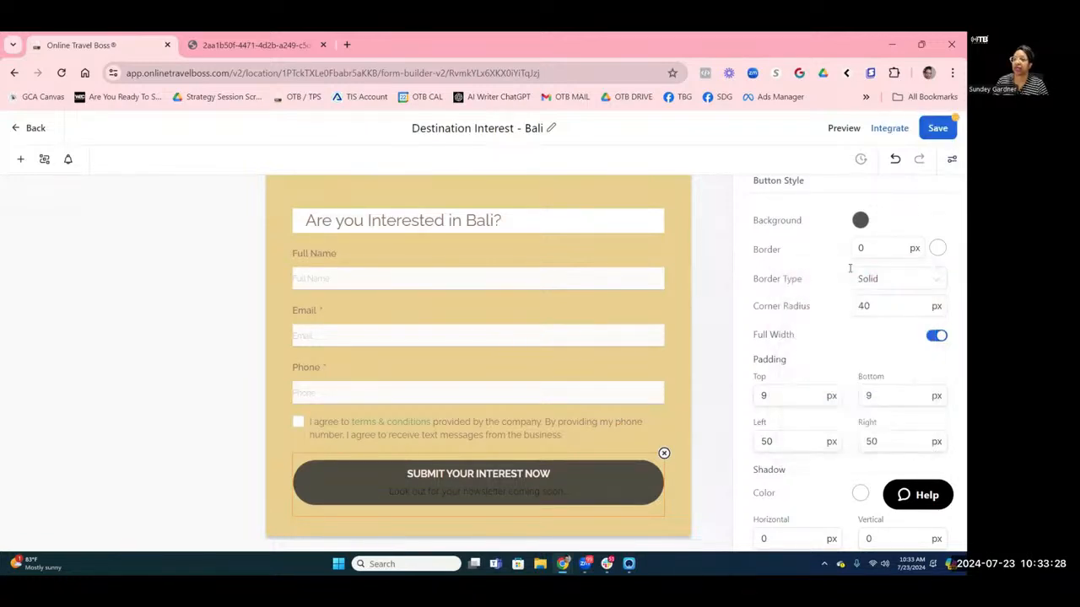
Select the terms and conditions element to show its settings.
{"action": "scroll", "coordinate": [841, 277], "scroll_direction": "down", "scroll_amount": 1}
{"action": "scroll", "coordinate": [840, 279], "scroll_direction": "down", "scroll_amount": 4}
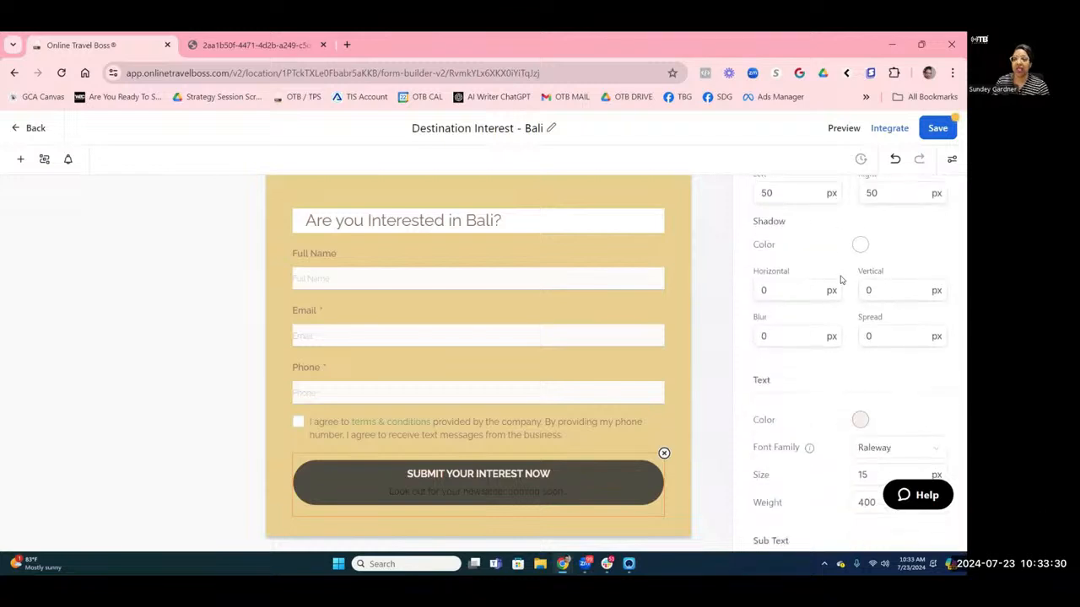
{"action": "left_click", "coordinate": [508, 433]}
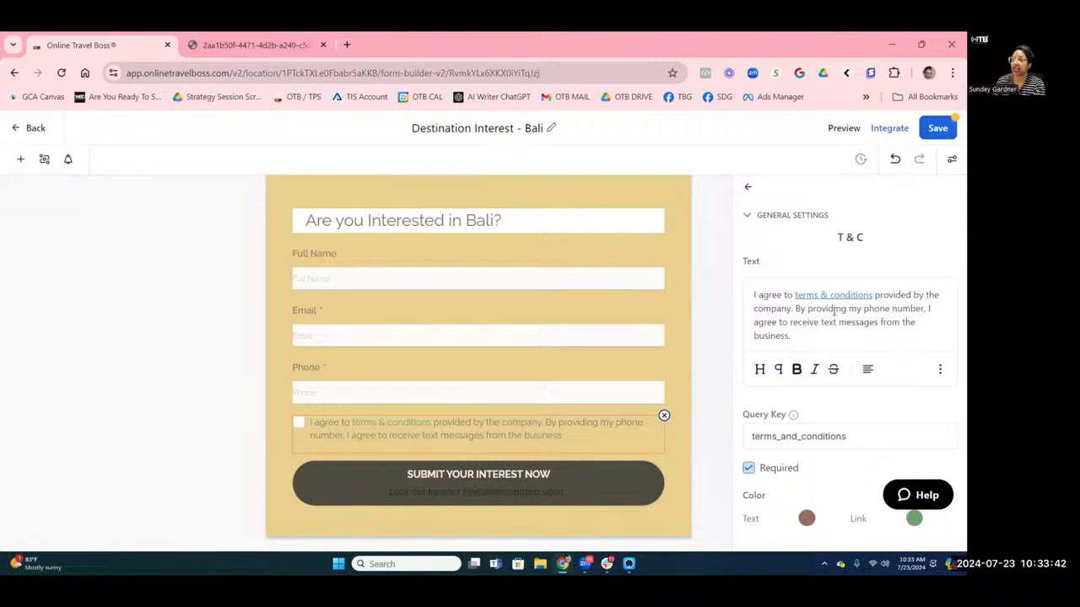
Collapse and reopen the terms and conditions element settings.
{"action": "left_click", "coordinate": [747, 216]}
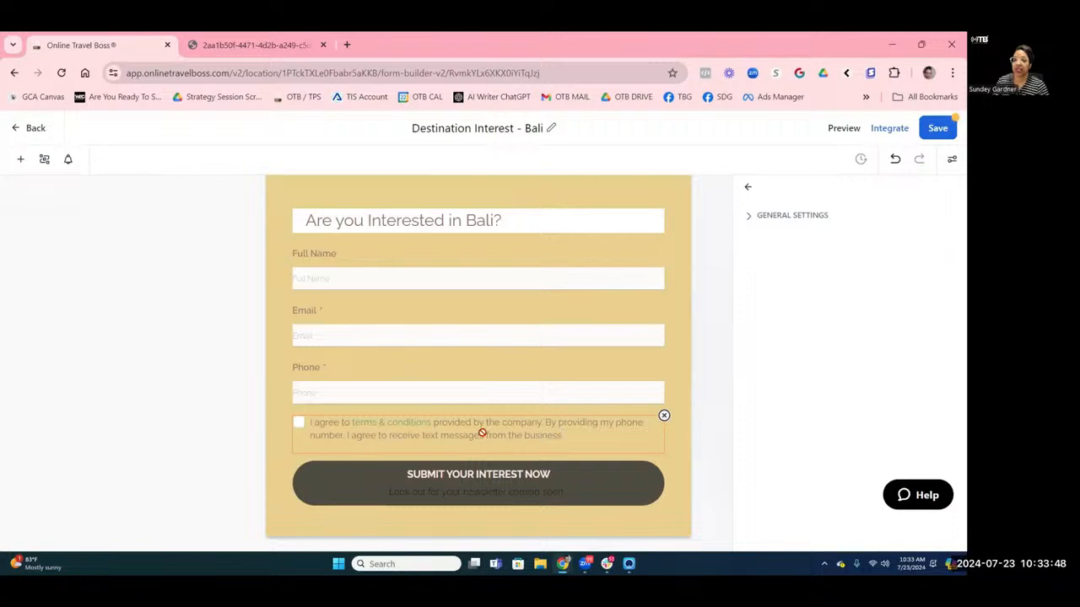
{"action": "left_click_drag", "start_coordinate": [482, 432], "coordinate": [458, 429]}
{"action": "left_click", "coordinate": [747, 187]}
{"action": "left_click", "coordinate": [525, 435]}
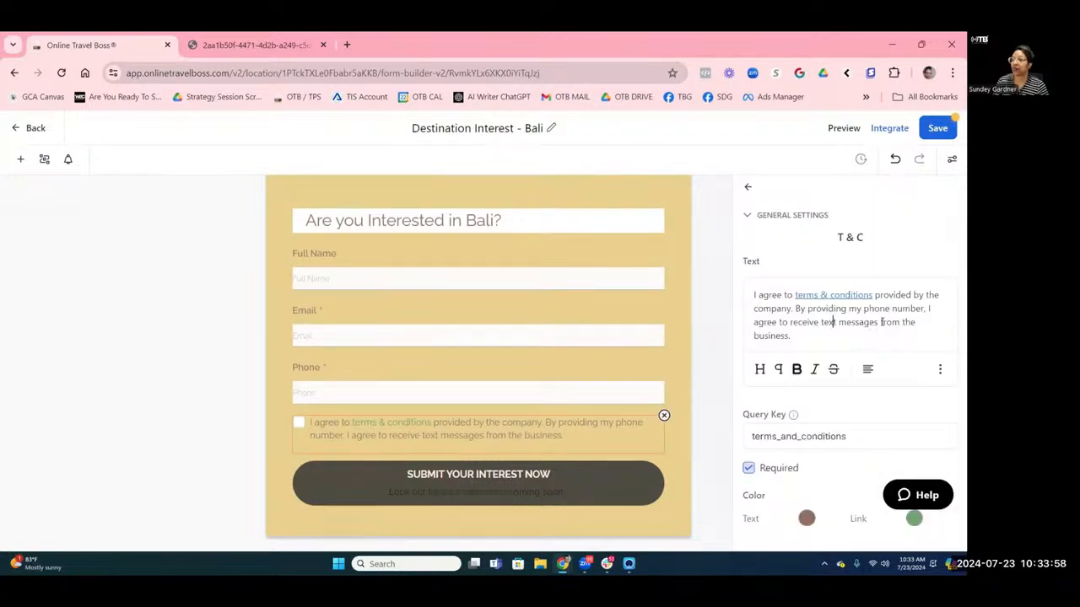
Set the terms text colour to black #010101 and link colour to blue #251ABE, then save.
{"action": "left_click", "coordinate": [806, 518]}
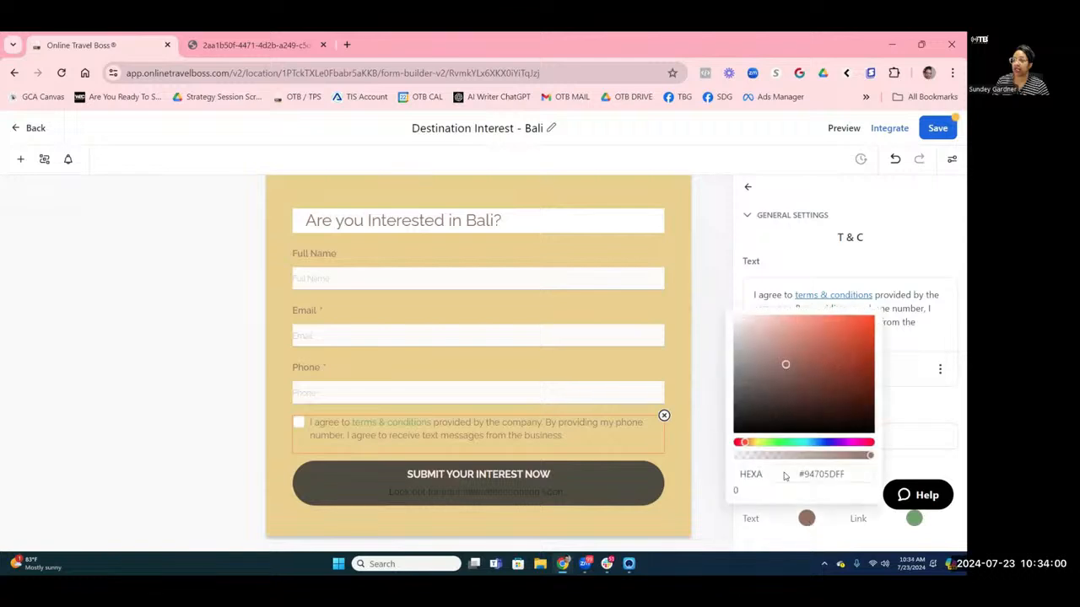
{"action": "left_click", "coordinate": [739, 432]}
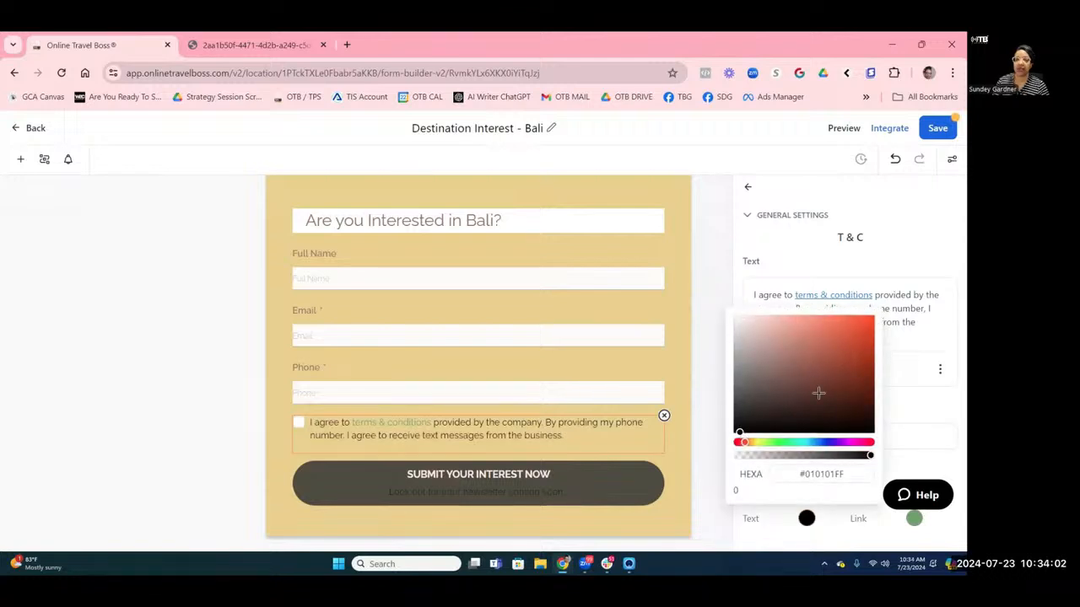
{"action": "left_click", "coordinate": [915, 518]}
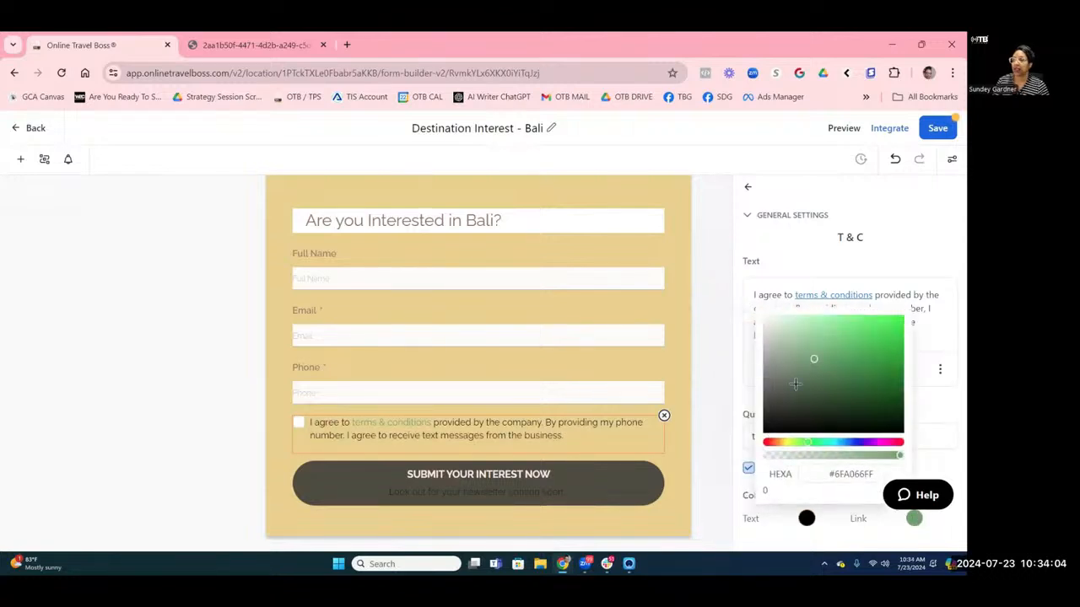
{"action": "left_click", "coordinate": [768, 320]}
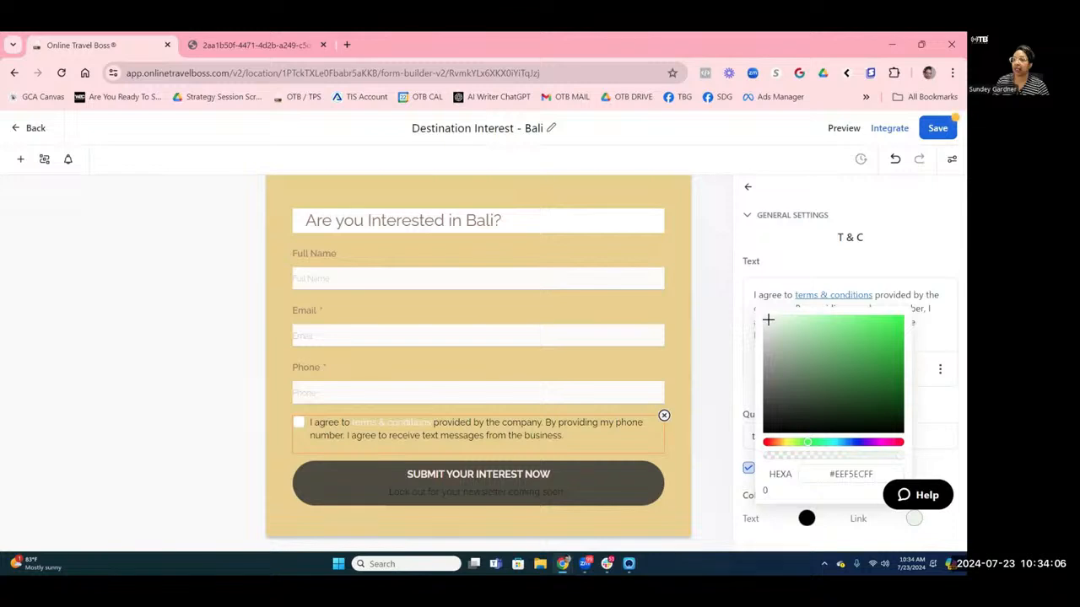
{"action": "left_click", "coordinate": [858, 442]}
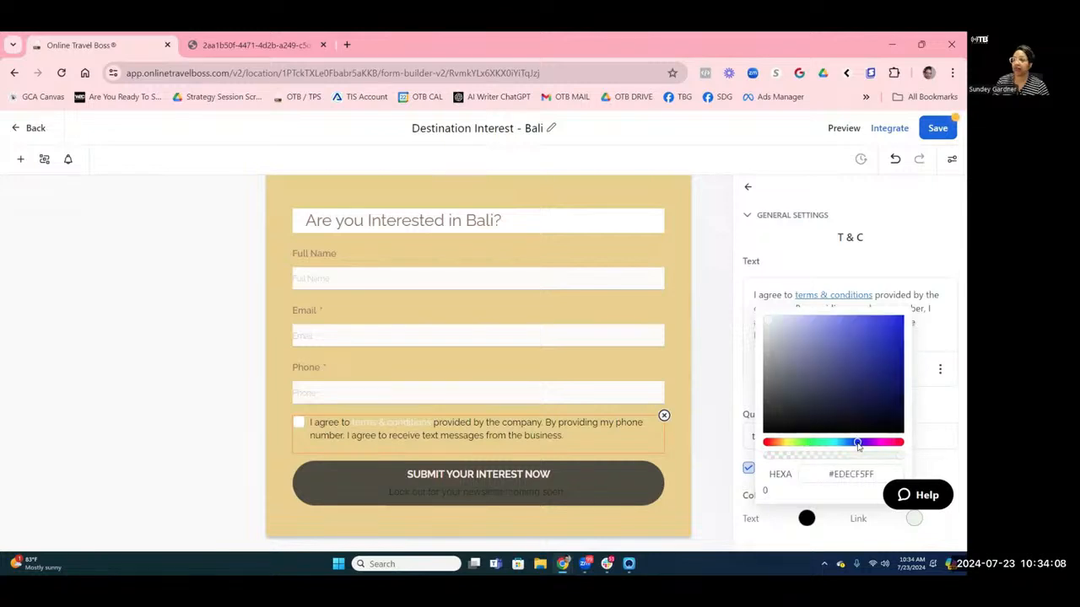
{"action": "left_click", "coordinate": [884, 344]}
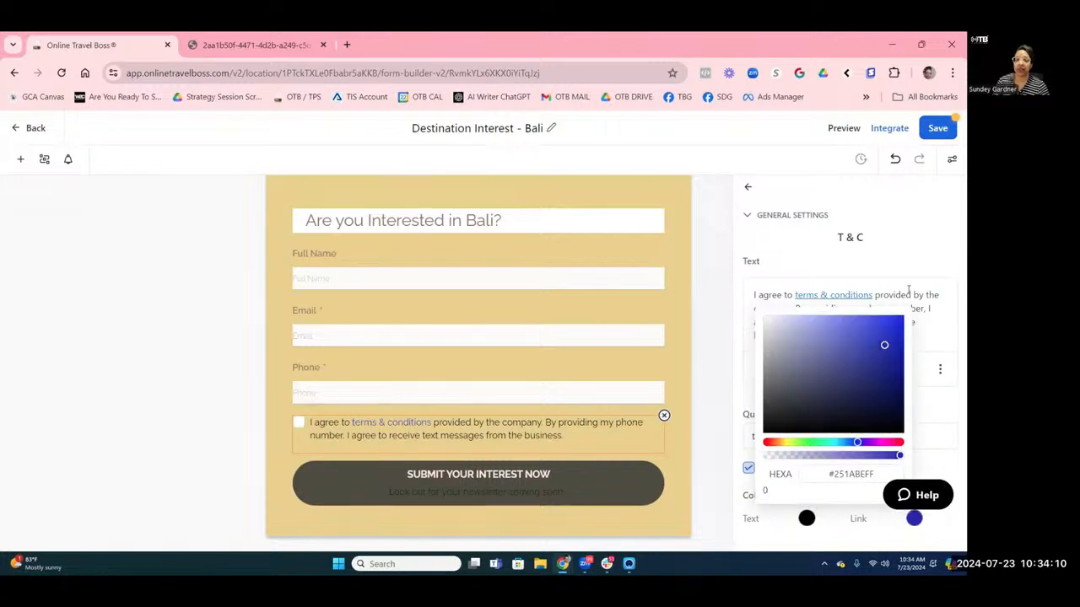
{"action": "left_click", "coordinate": [918, 240]}
{"action": "left_click", "coordinate": [936, 131]}
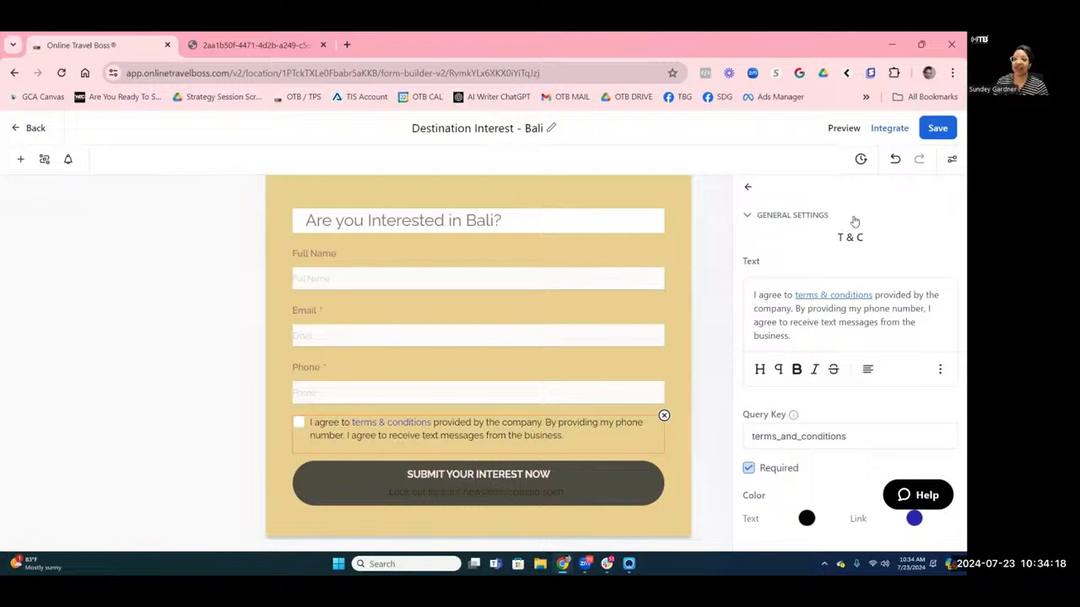
{"action": "scroll", "coordinate": [406, 376], "scroll_direction": "up", "scroll_amount": 5}
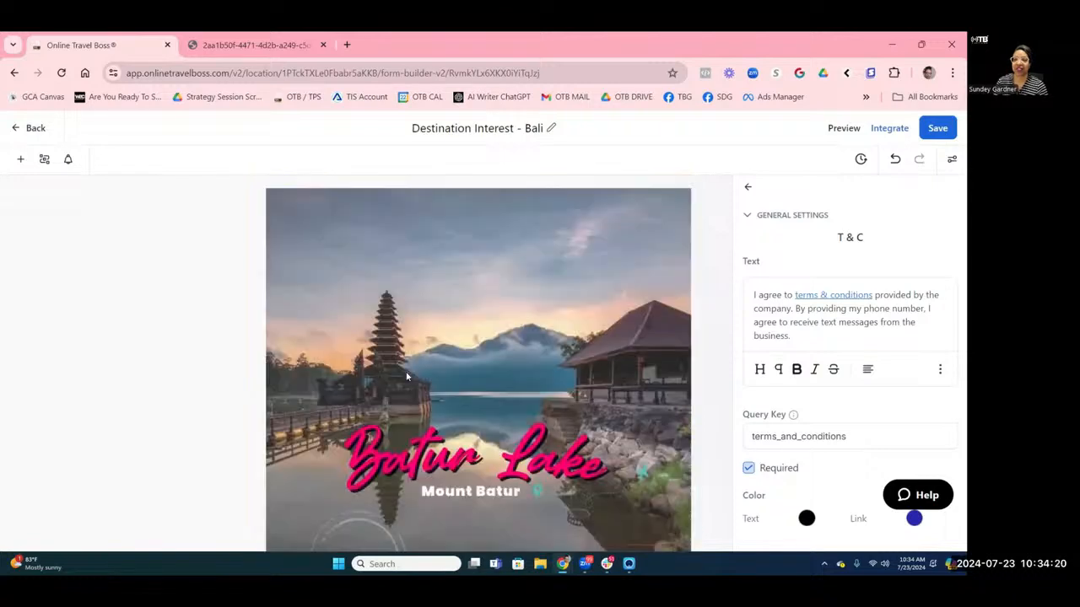
Show the Styles & Options Options tab with Form Name and the On Submit message.
{"action": "left_click", "coordinate": [951, 163]}
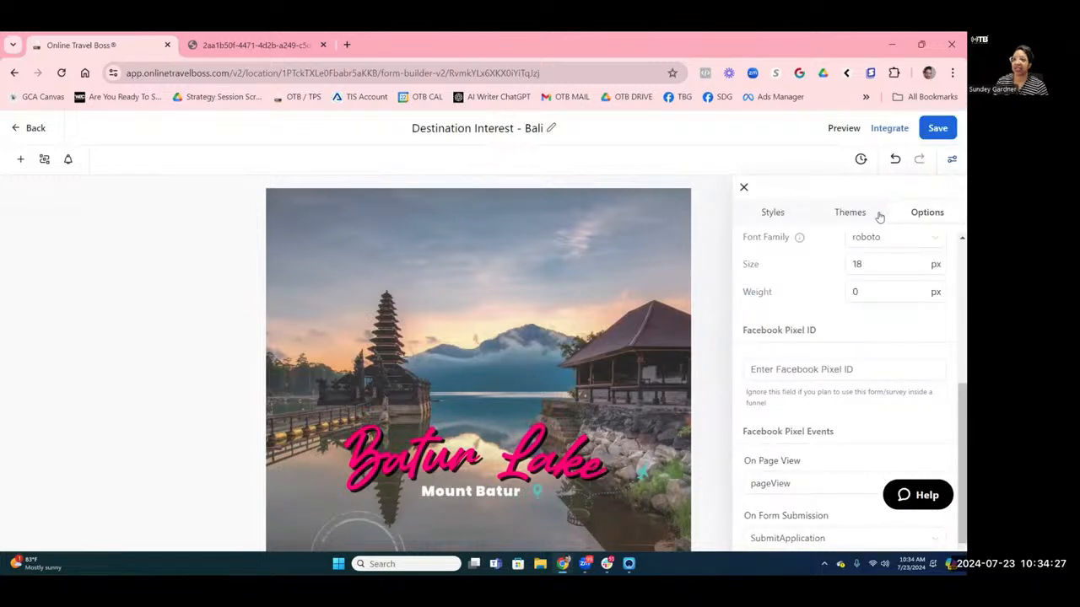
{"action": "left_click", "coordinate": [925, 212]}
{"action": "scroll", "coordinate": [880, 253], "scroll_direction": "down", "scroll_amount": 3}
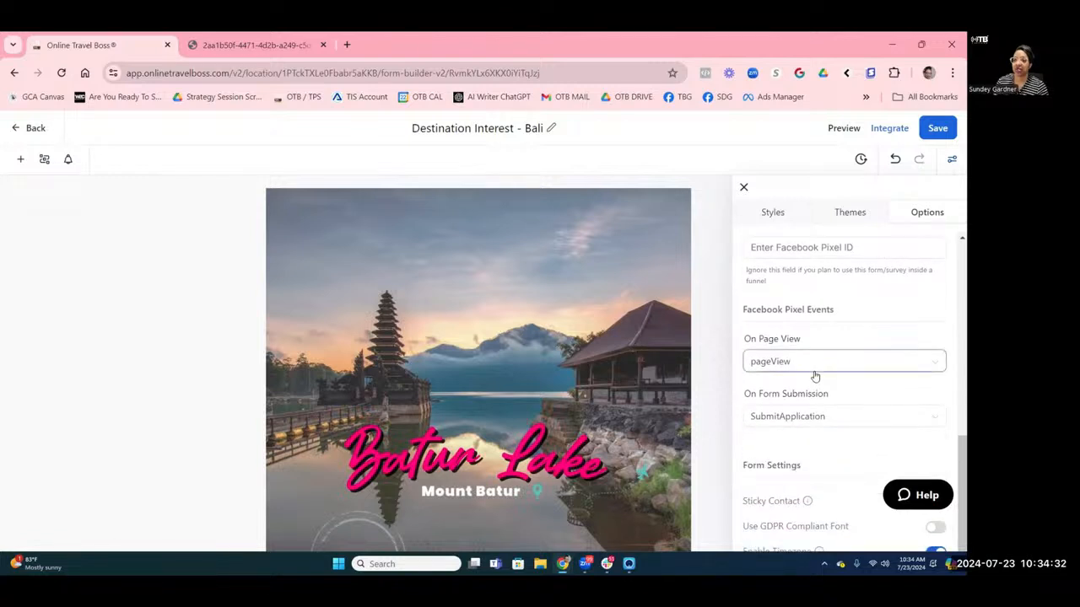
{"action": "scroll", "coordinate": [813, 376], "scroll_direction": "up", "scroll_amount": 5}
{"action": "scroll", "coordinate": [813, 374], "scroll_direction": "up", "scroll_amount": 5}
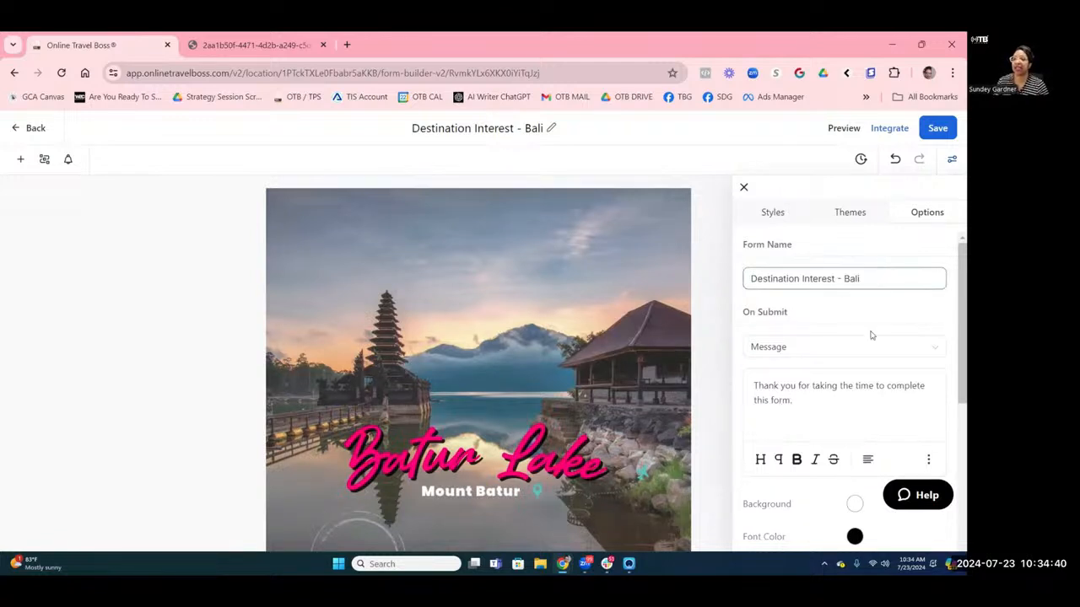
Replace the on-submit message with 'Thank you for your interest in Bali. Look out for our Bali Newletter…'.
{"action": "key", "text": "ctrl+a"}
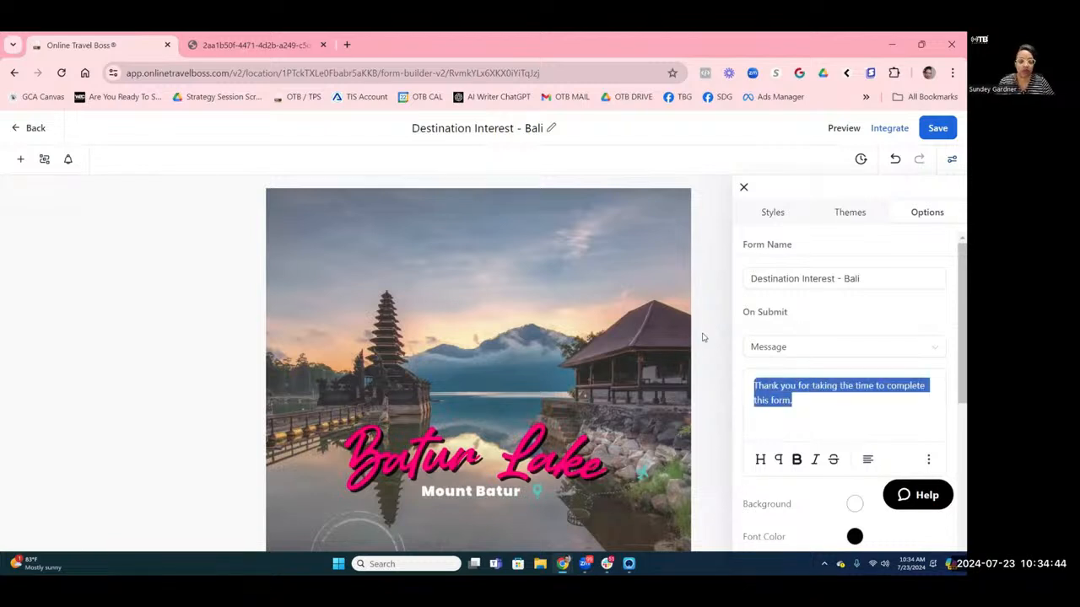
{"action": "type", "text": "Thank yo"}
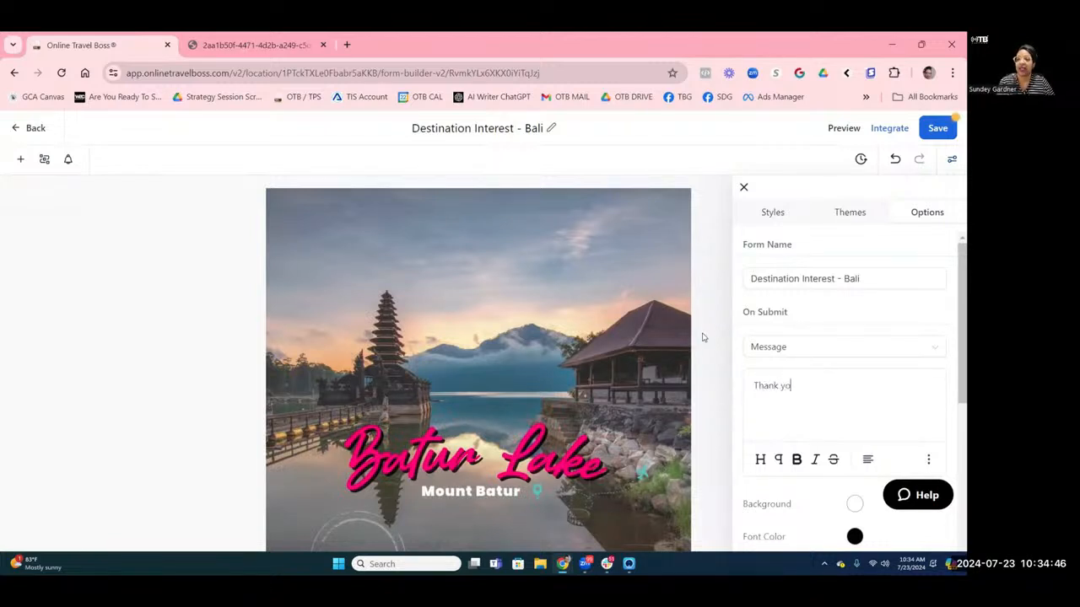
{"action": "type", "text": "u for "}
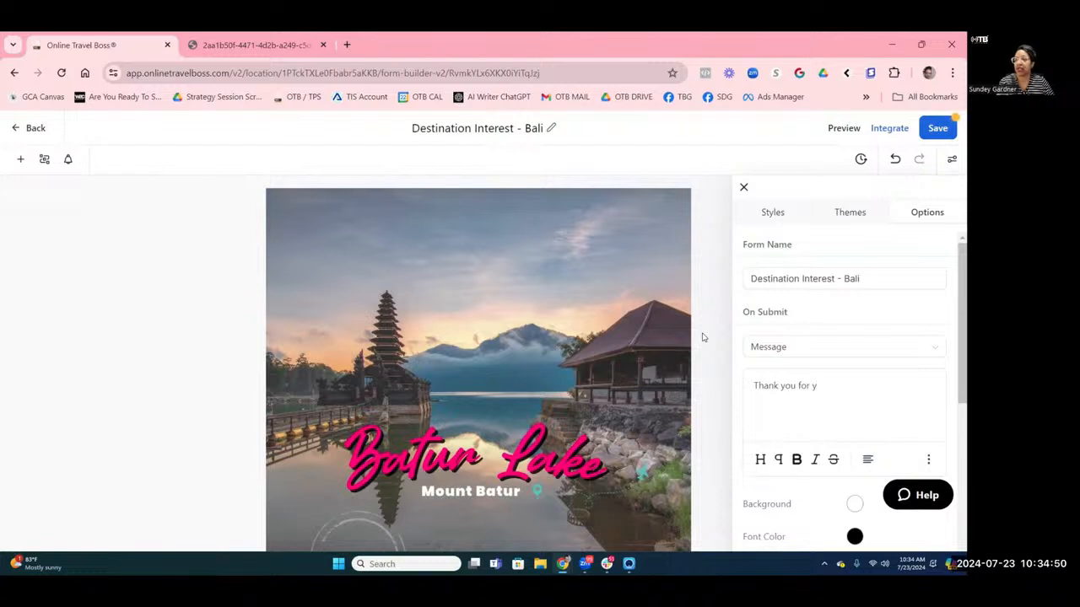
{"action": "type", "text": "your interest in"}
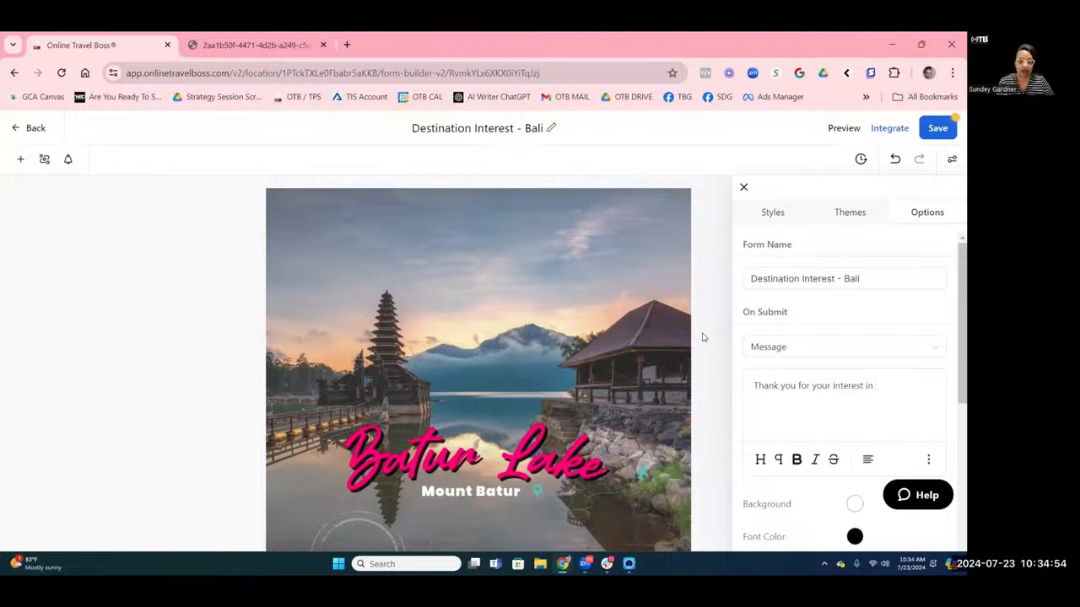
{"action": "type", "text": " Bali. "}
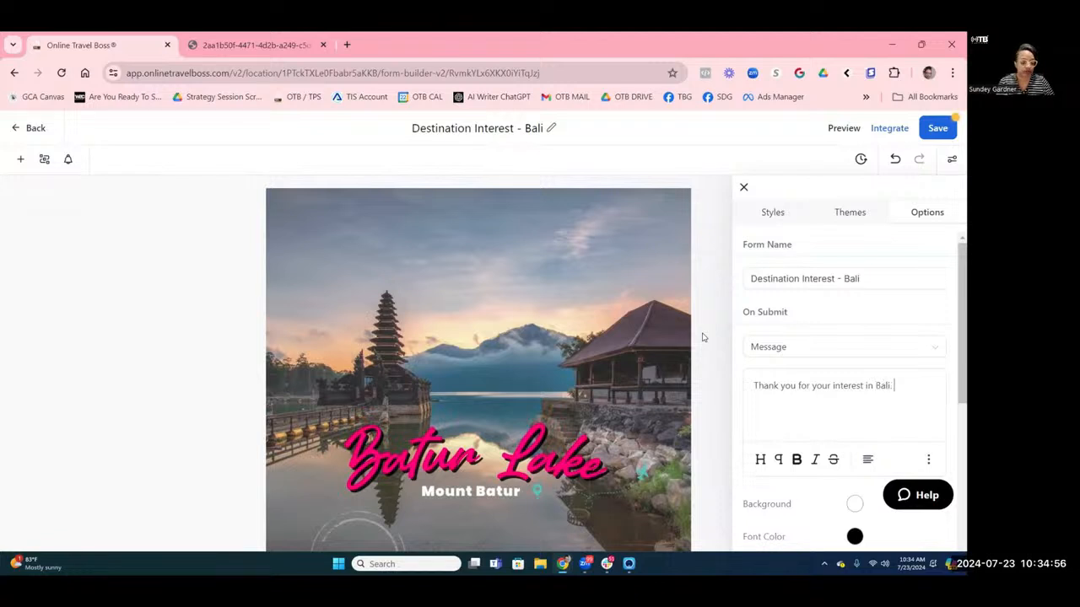
{"action": "type", "text": "Look"}
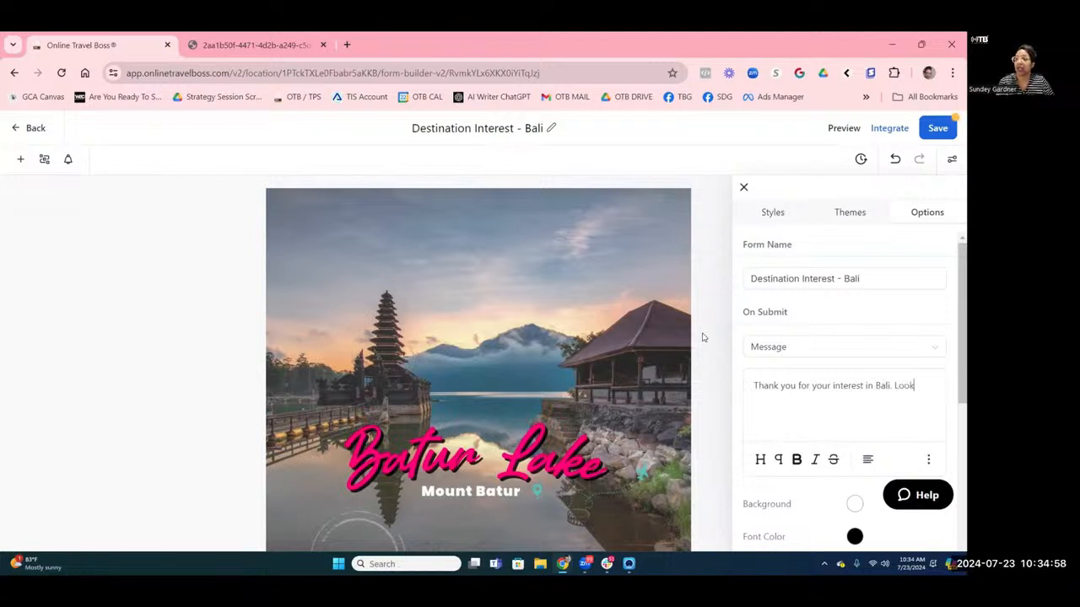
{"action": "type", "text": " out"}
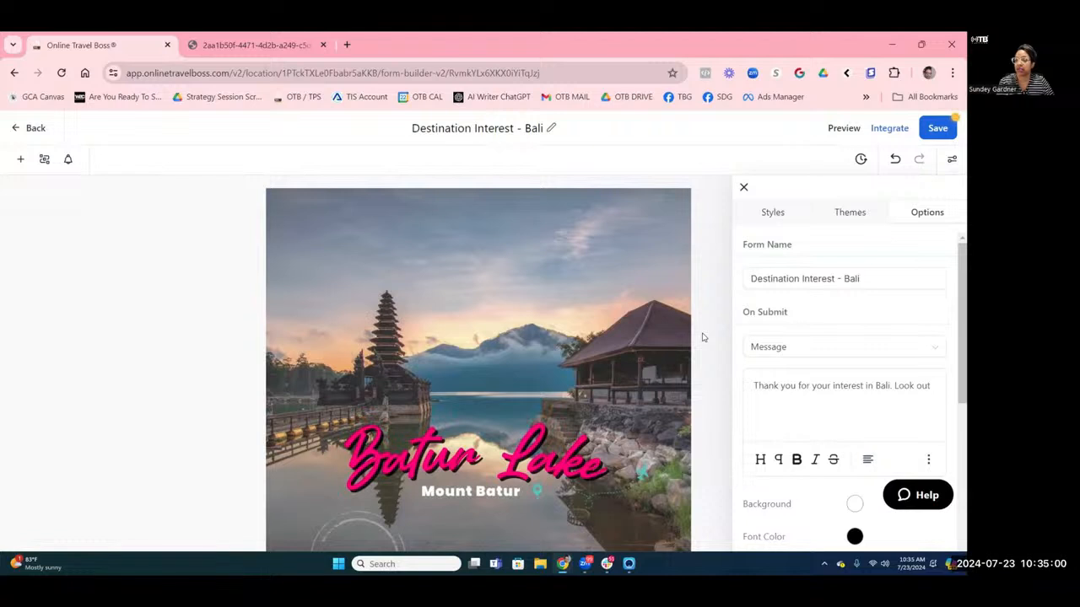
{"action": "type", "text": " for our "}
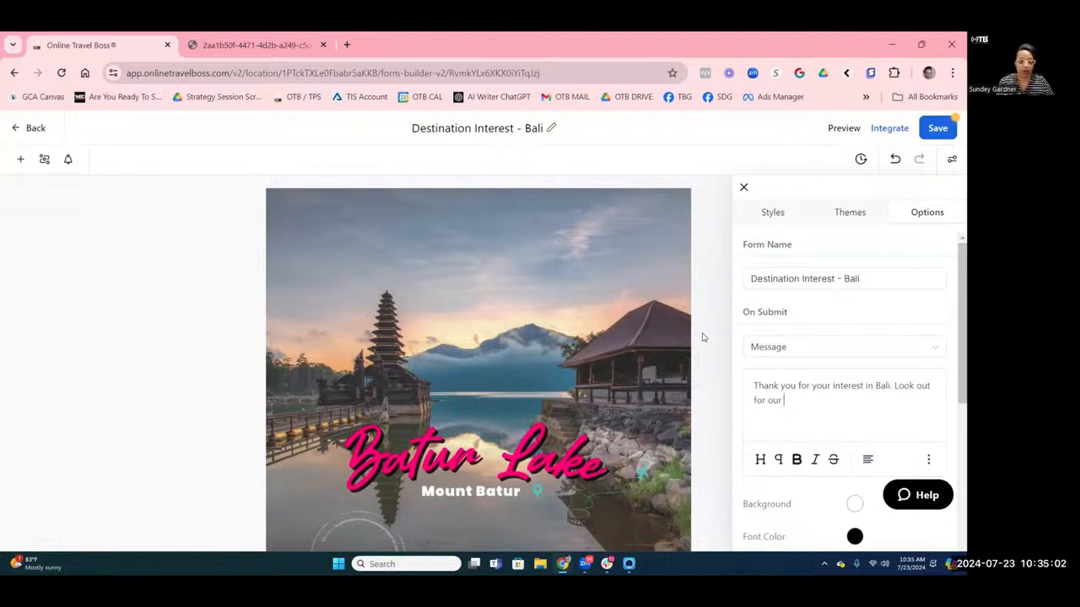
{"action": "type", "text": "Bali New"}
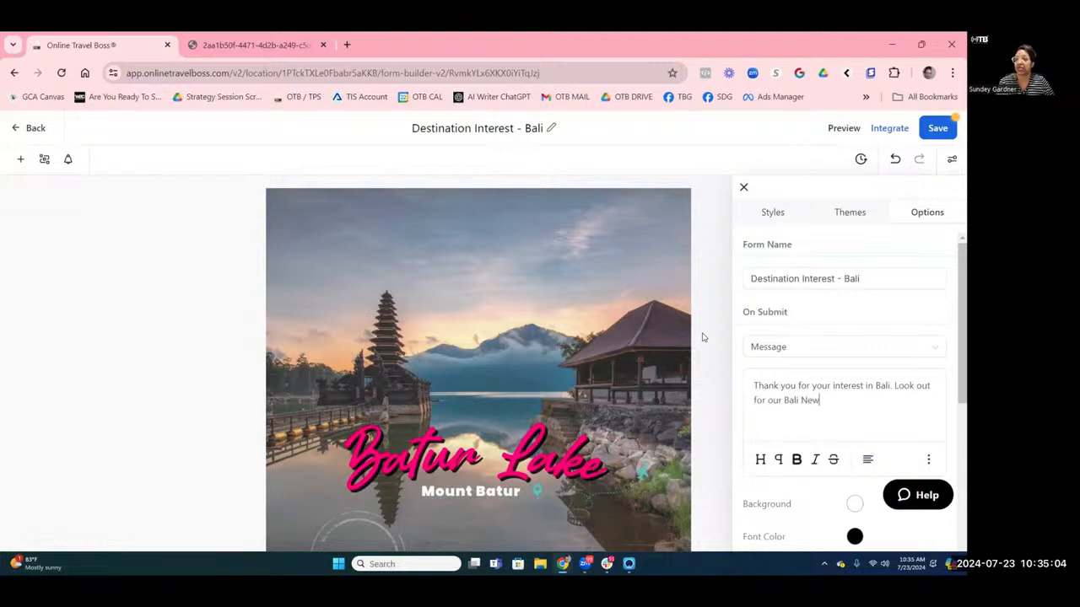
{"action": "type", "text": "letter coming to your"}
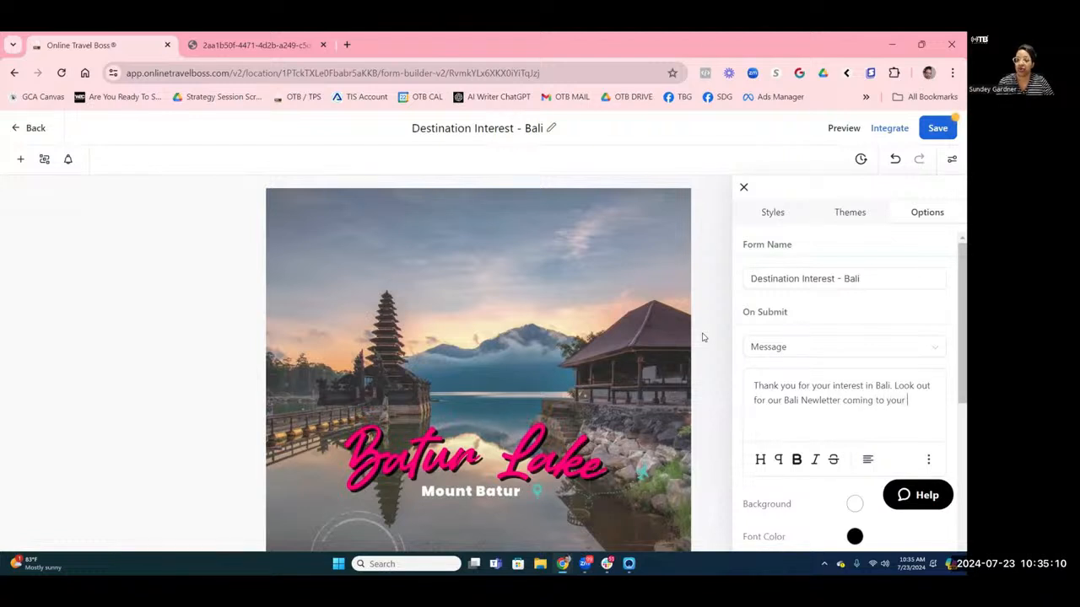
{"action": "type", "text": " inbox shortly."}
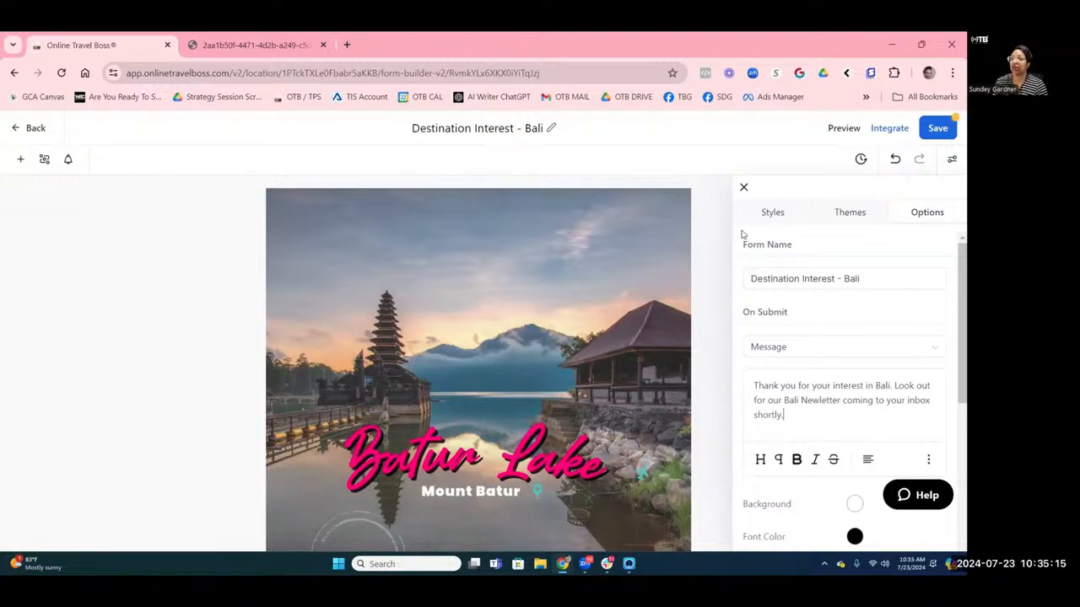
{"action": "scroll", "coordinate": [817, 329], "scroll_direction": "down", "scroll_amount": 3}
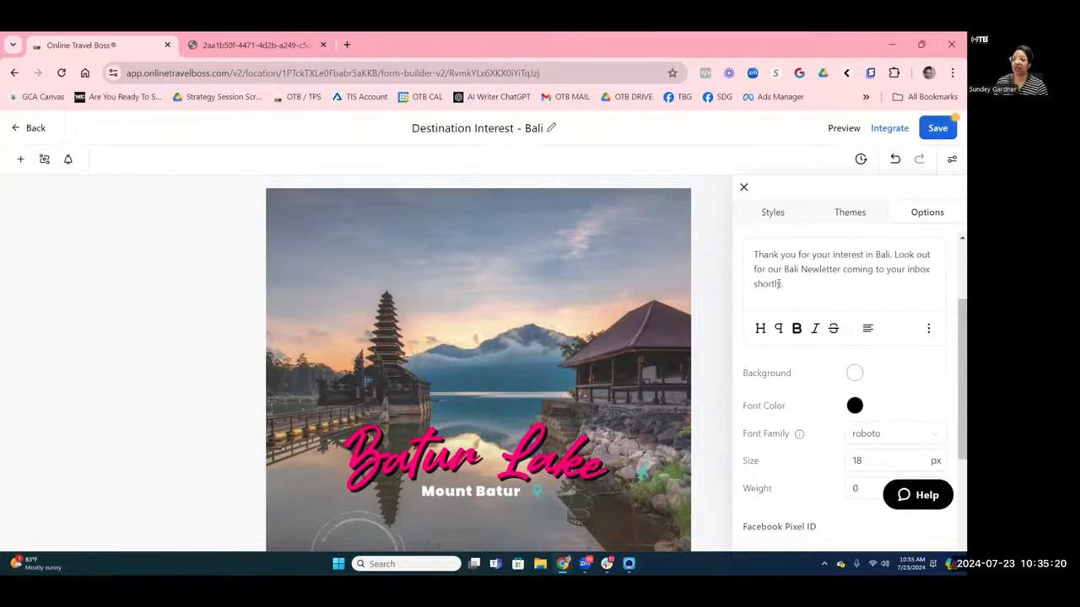
{"action": "scroll", "coordinate": [785, 309], "scroll_direction": "up", "scroll_amount": 3}
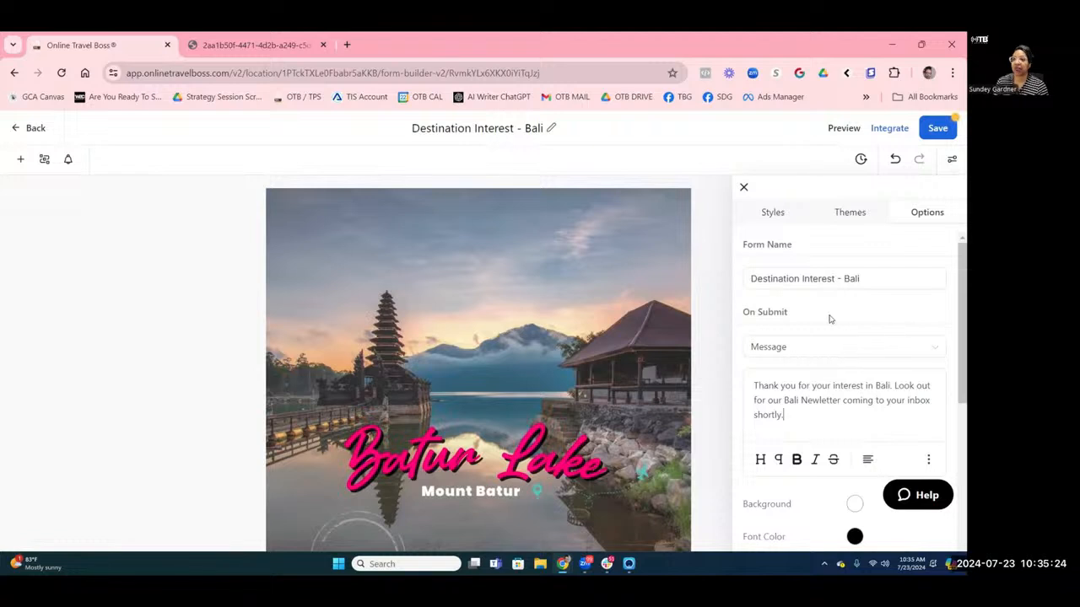
{"action": "scroll", "coordinate": [829, 318], "scroll_direction": "down", "scroll_amount": 2}
{"action": "scroll", "coordinate": [829, 318], "scroll_direction": "down", "scroll_amount": 5}
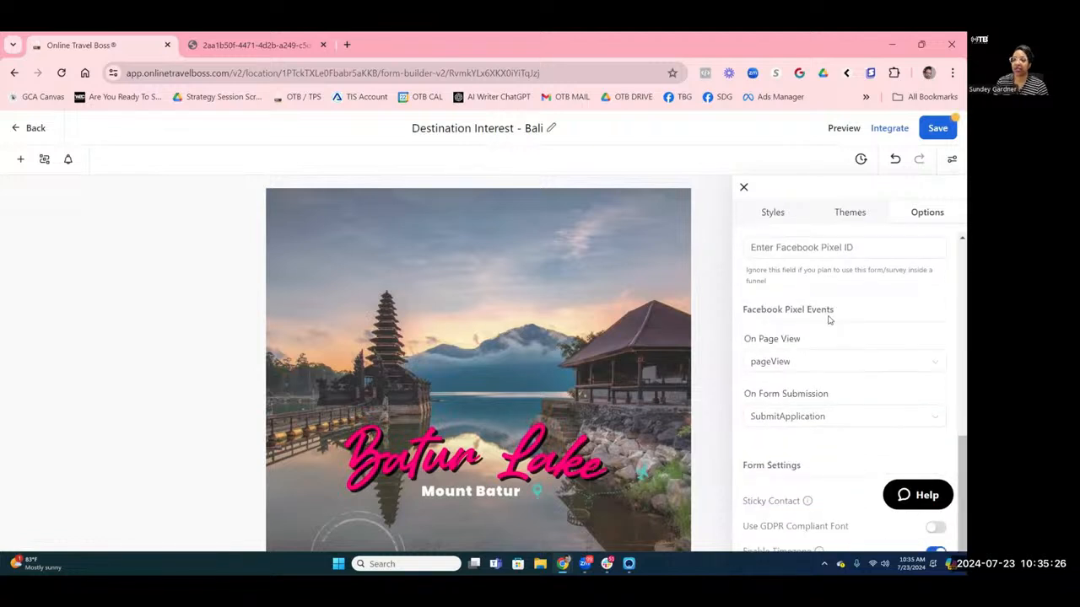
Save the Bali form and open its live form link from Integrate in a new tab.
{"action": "left_click", "coordinate": [936, 131]}
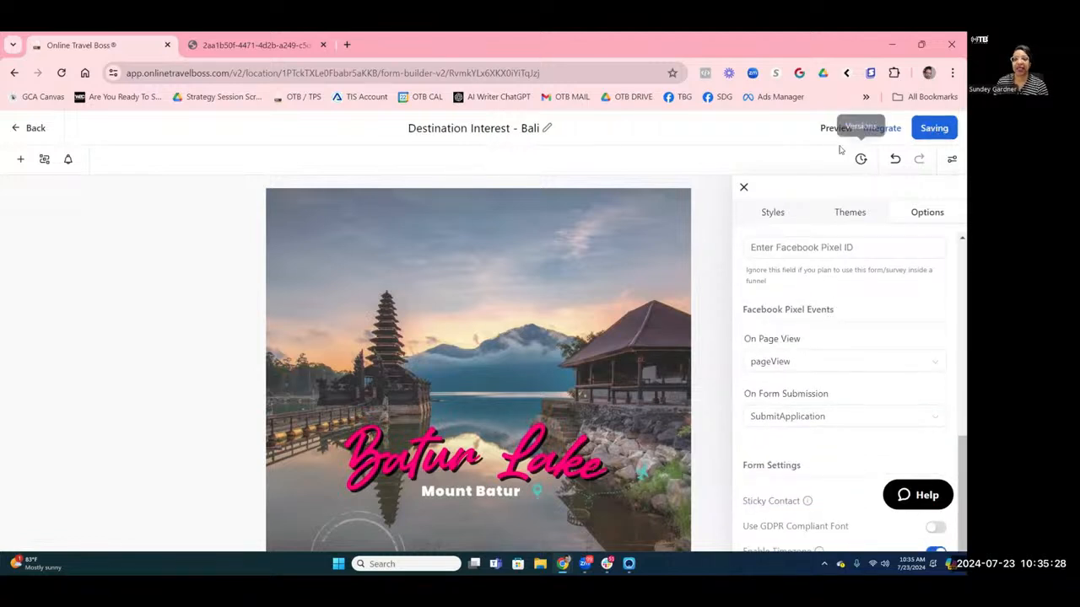
{"action": "left_click", "coordinate": [885, 128]}
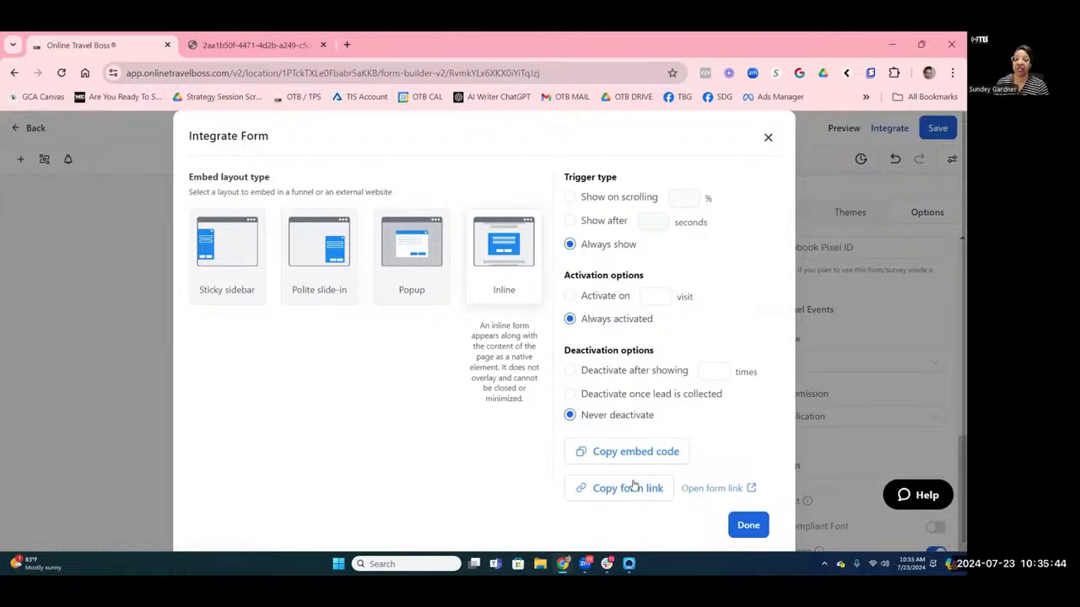
{"action": "left_click", "coordinate": [750, 489]}
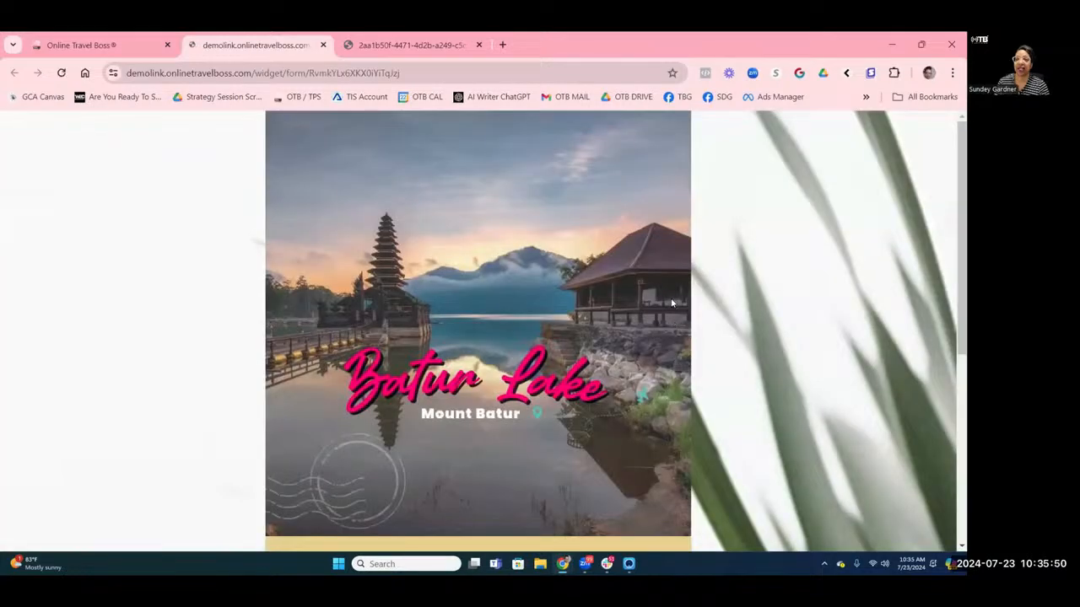
Scroll the live form to review the Batur Lake header, yellow fields and submit area.
{"action": "scroll", "coordinate": [670, 302], "scroll_direction": "down", "scroll_amount": 4}
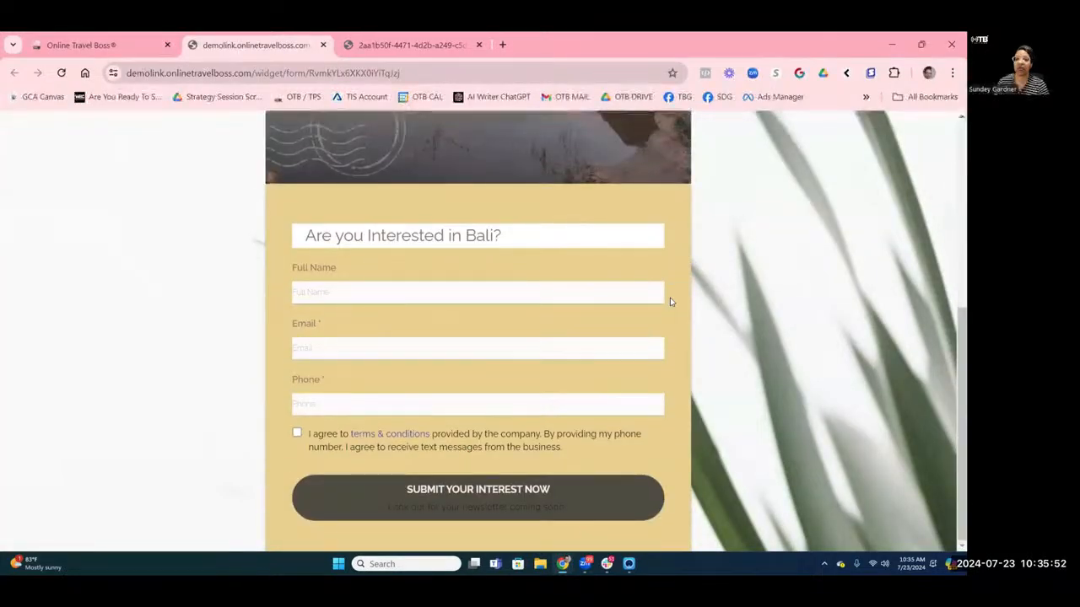
{"action": "scroll", "coordinate": [680, 291], "scroll_direction": "up", "scroll_amount": 4}
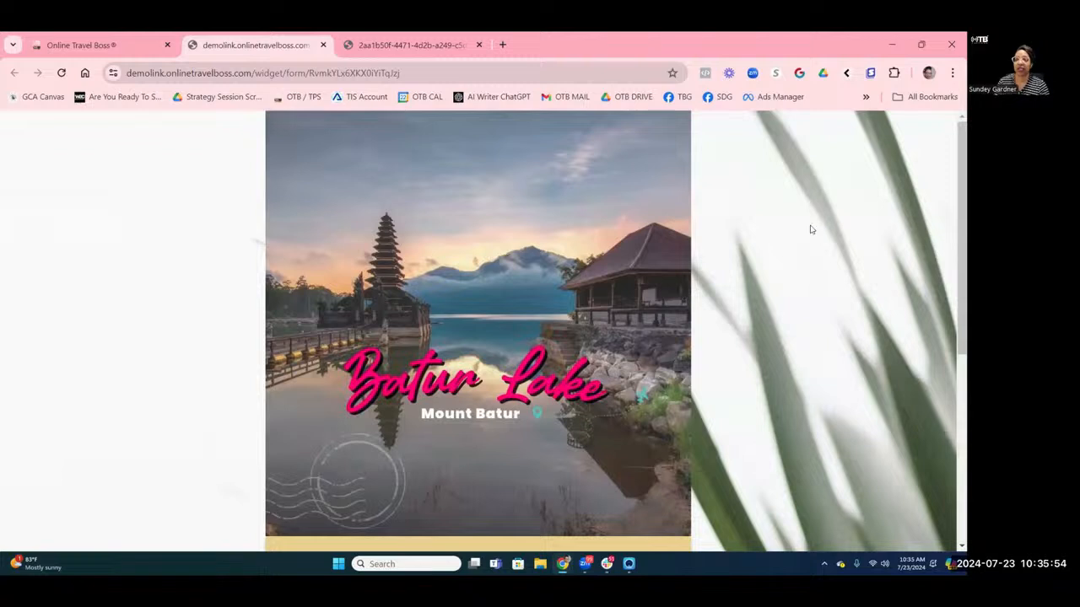
{"action": "scroll", "coordinate": [813, 230], "scroll_direction": "down", "scroll_amount": 4}
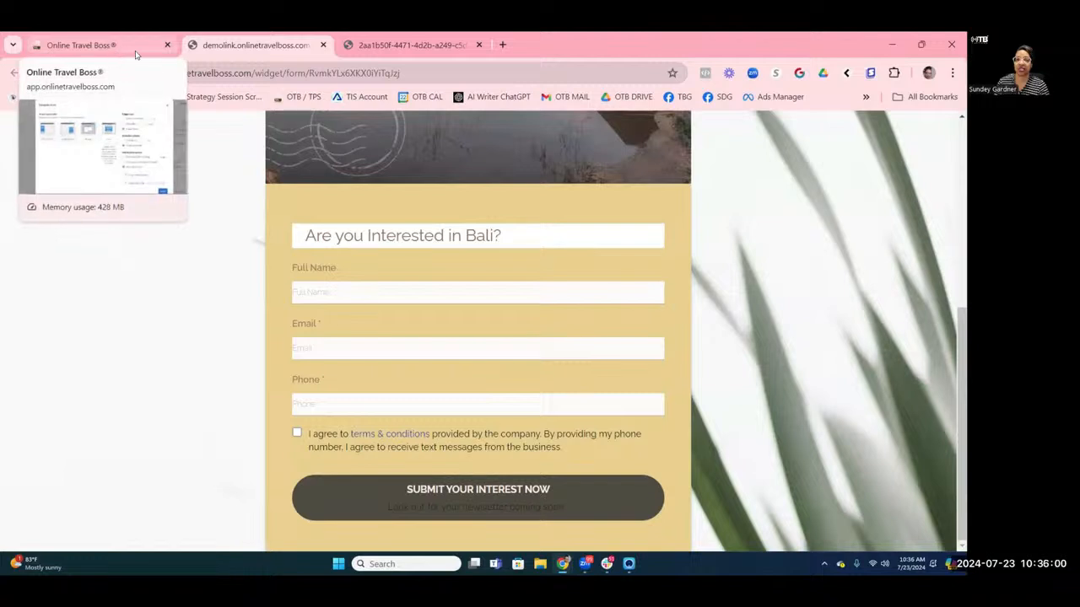
Enter a test full name, email address and phone number in the live Bali form.
{"action": "left_click", "coordinate": [364, 300]}
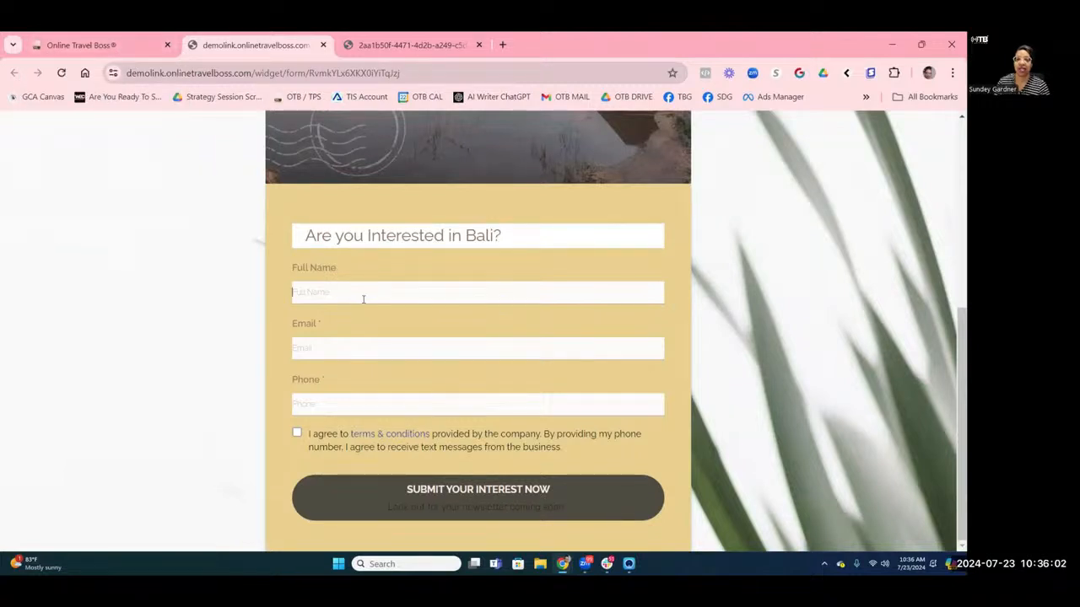
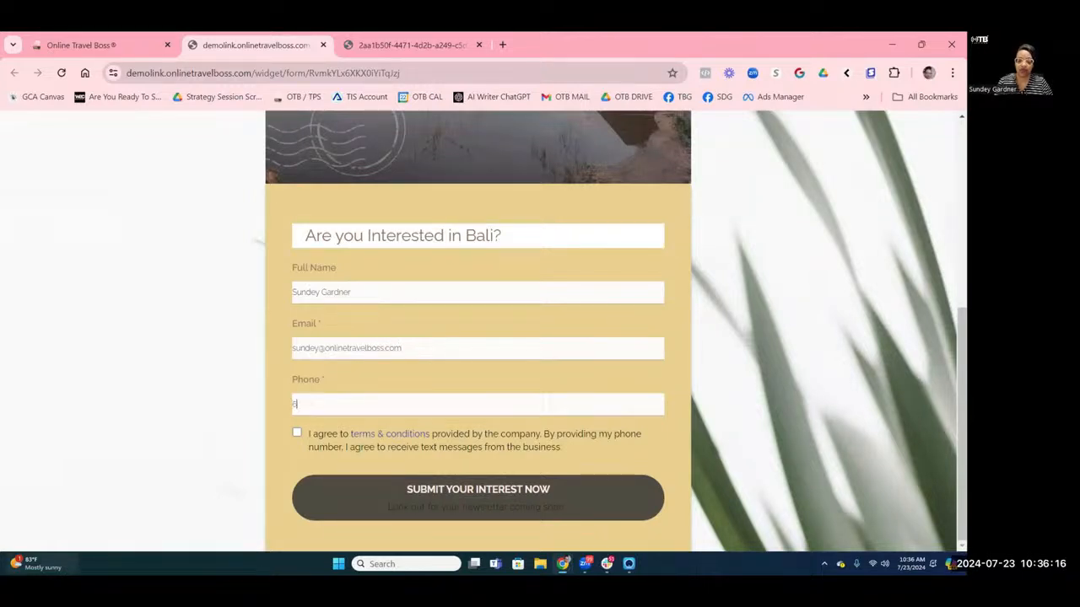
{"action": "mouse_move", "coordinate": [25, 564]}
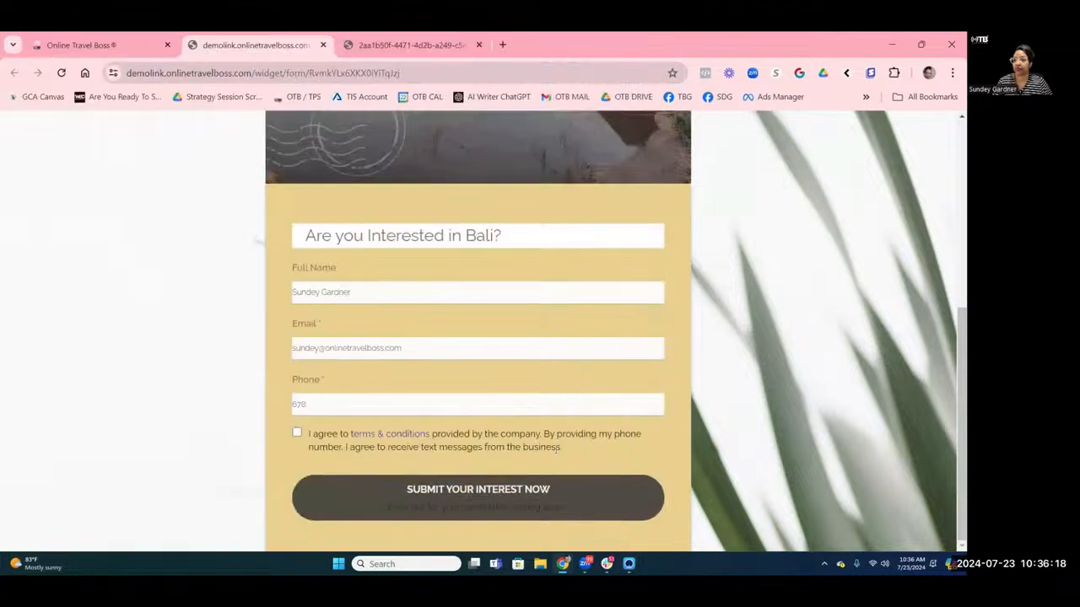
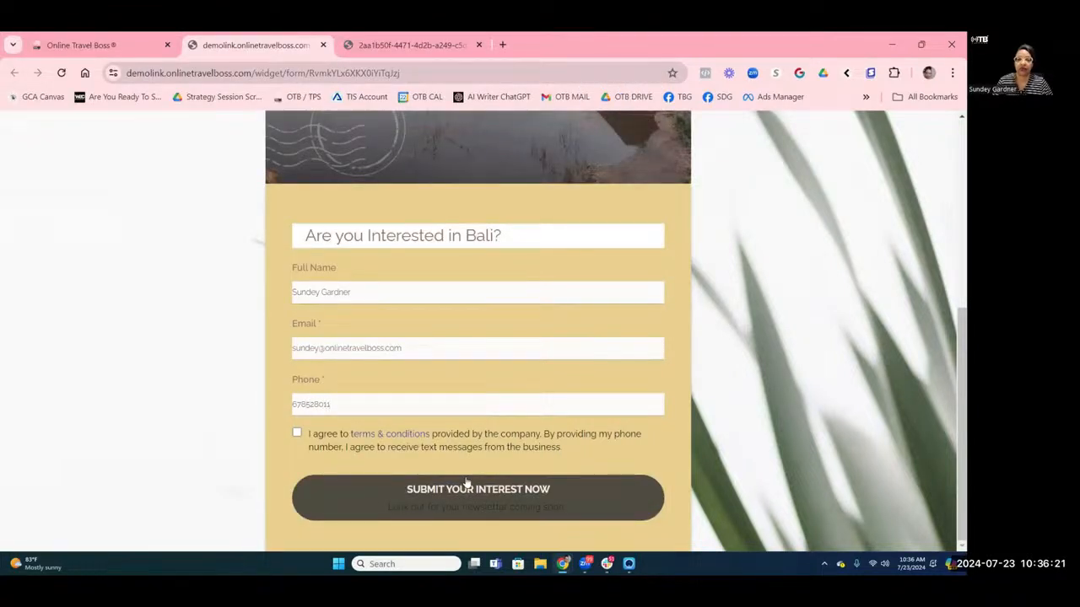
Agree to the terms, correct the phone number and submit, reaching the thank-you message.
{"action": "left_click", "coordinate": [297, 433]}
{"action": "left_click", "coordinate": [319, 404]}
{"action": "type", "text": "0011"}
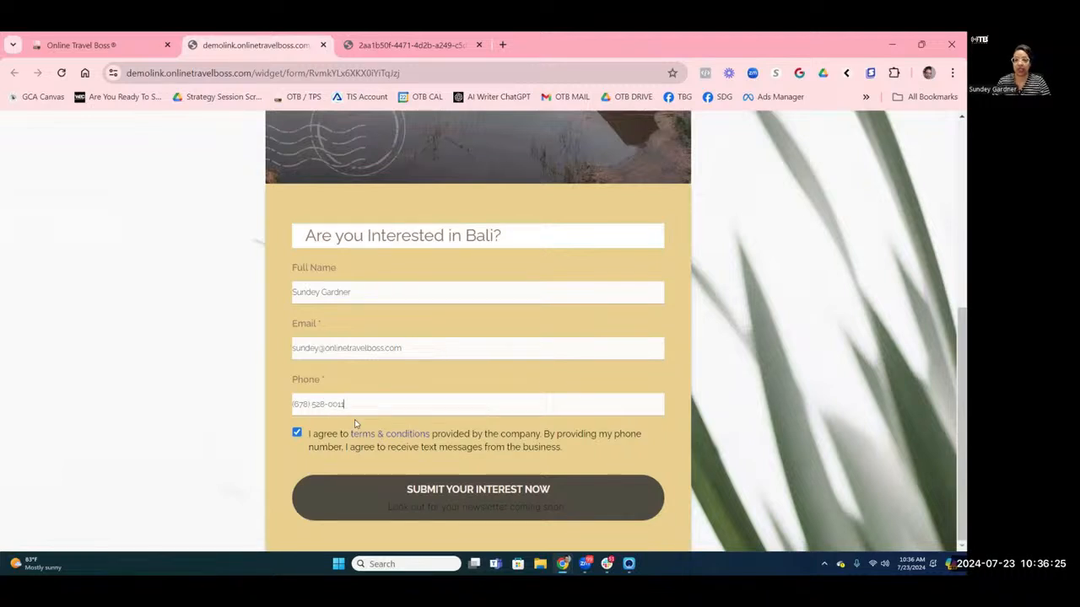
{"action": "left_click", "coordinate": [368, 504]}
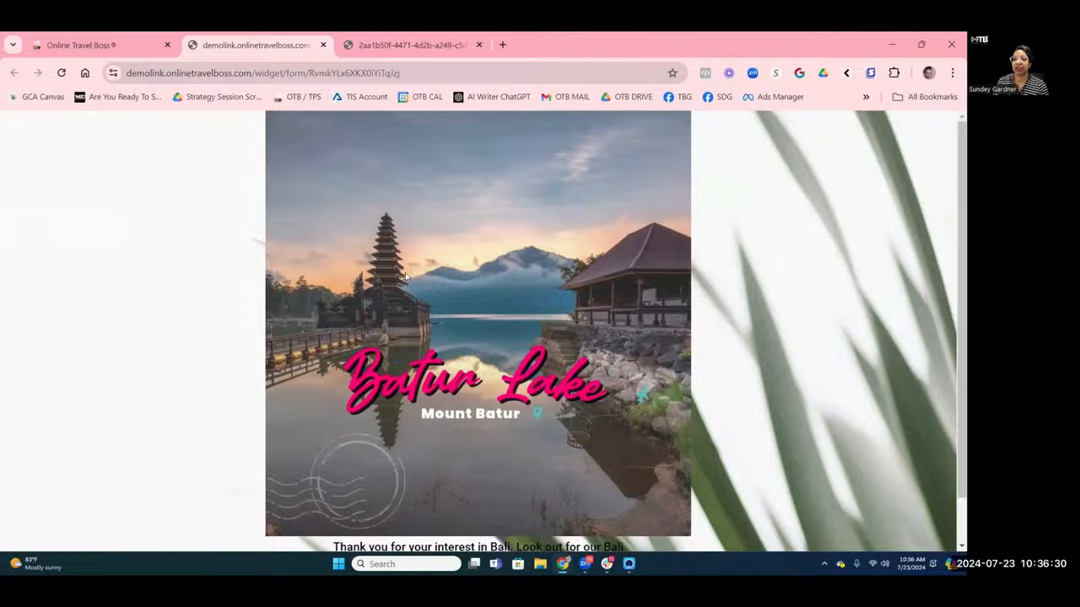
{"action": "scroll", "coordinate": [405, 277], "scroll_direction": "down", "scroll_amount": 1}
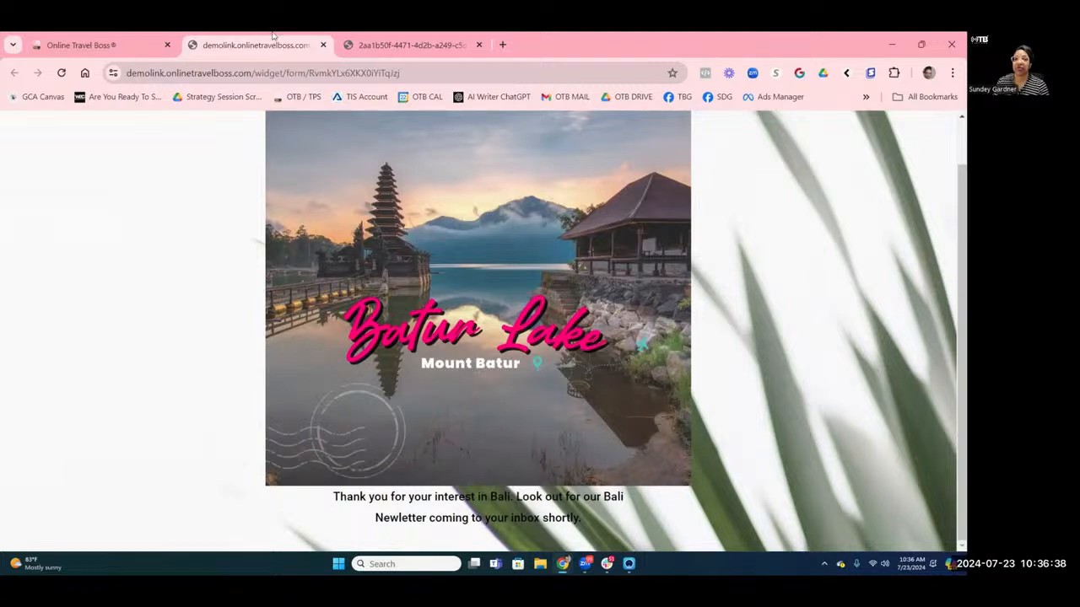
{"action": "left_click", "coordinate": [112, 51]}
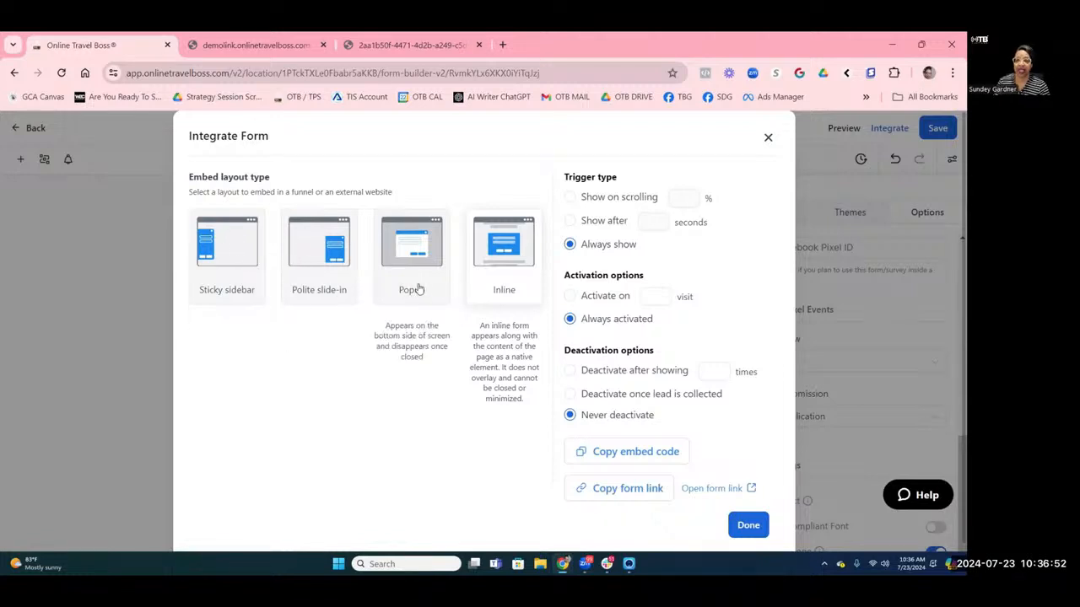
Preview the Inline, Sticky sidebar, Polite slide-in and Popup embed layouts, then close with Done.
{"action": "left_click", "coordinate": [500, 296]}
{"action": "left_click", "coordinate": [234, 295]}
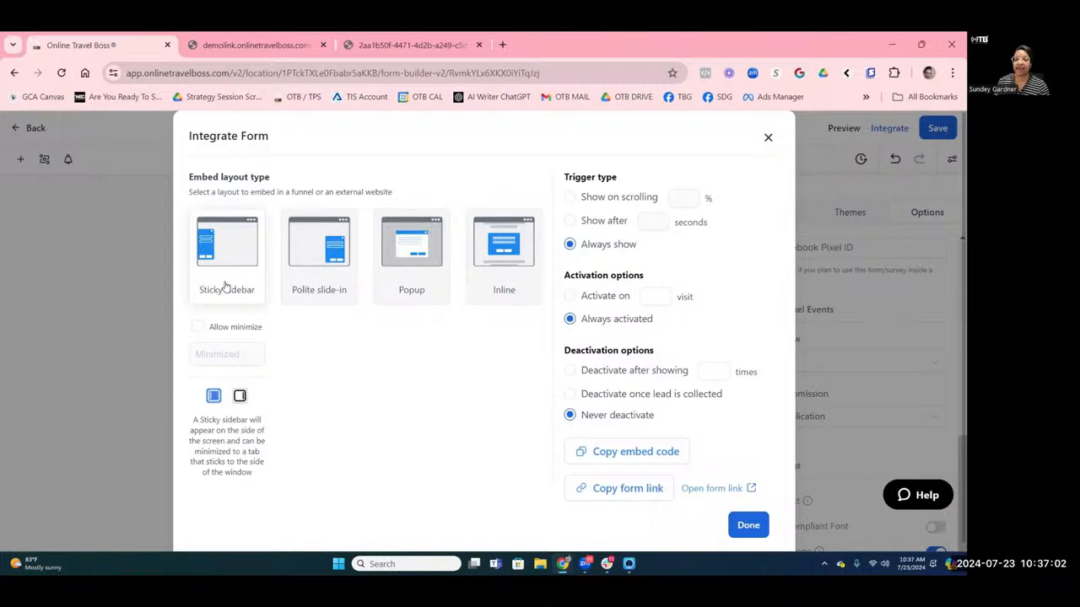
{"action": "left_click", "coordinate": [330, 296]}
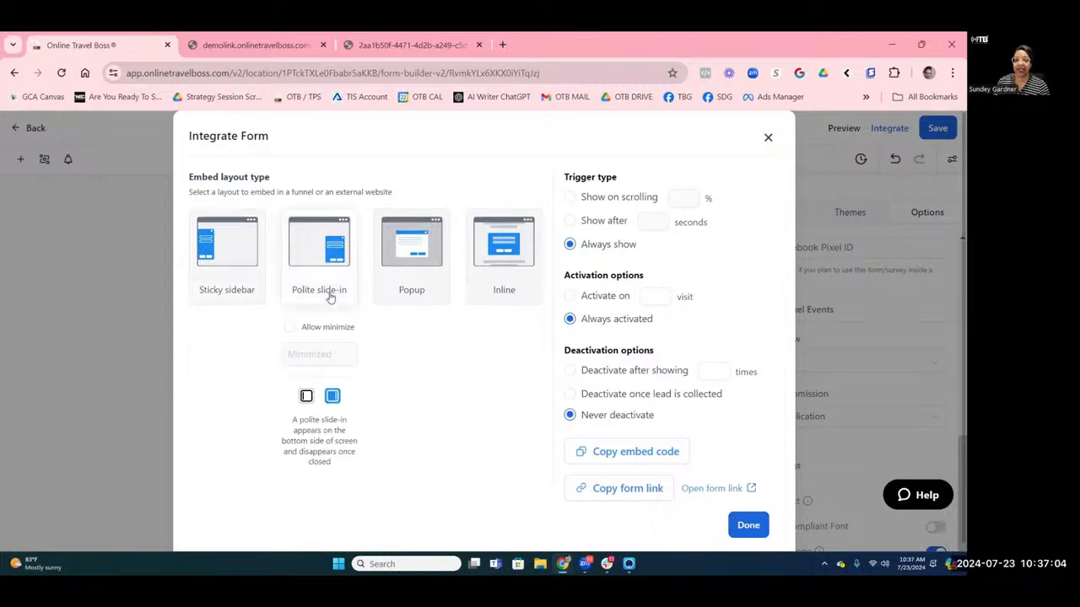
{"action": "mouse_move", "coordinate": [232, 289]}
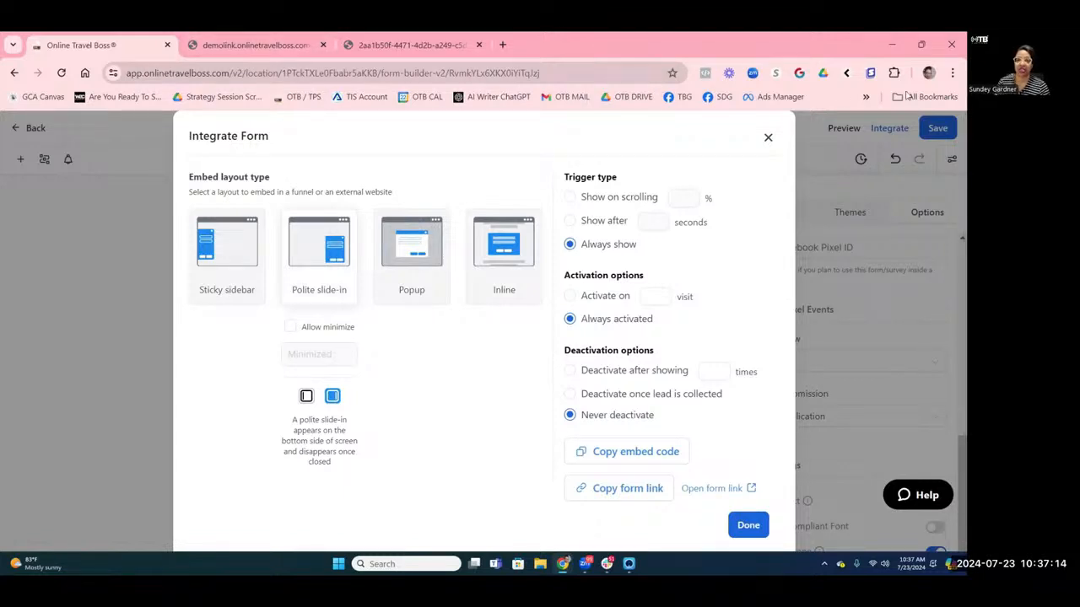
{"action": "left_click", "coordinate": [429, 291]}
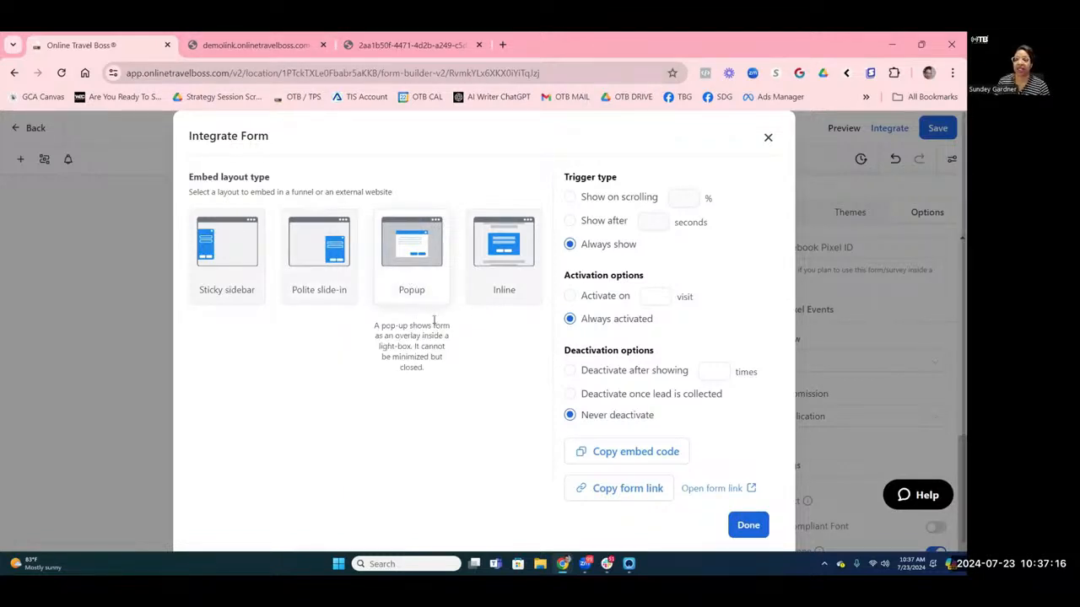
{"action": "left_click", "coordinate": [748, 525]}
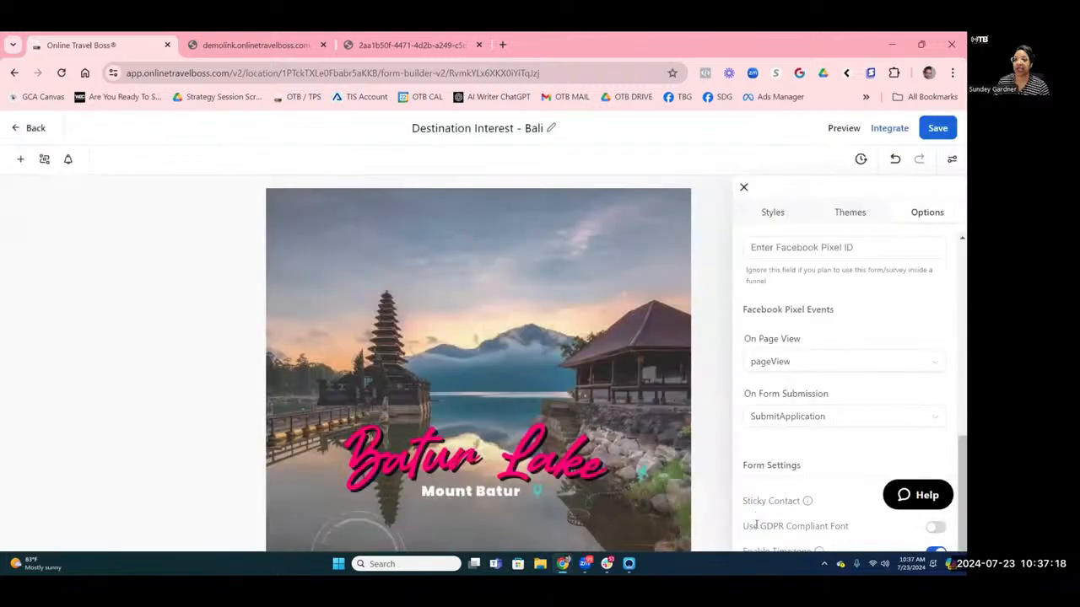
Enable email notifications with subject 'Destination Interest Form Submited for Bali' and save.
{"action": "left_click", "coordinate": [71, 165]}
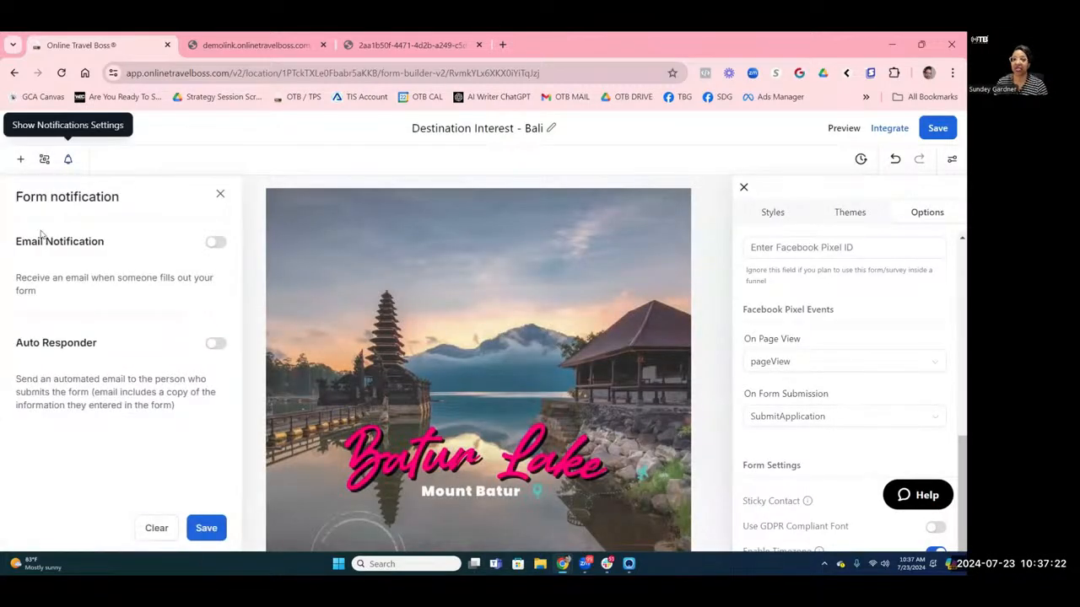
{"action": "left_click", "coordinate": [221, 245]}
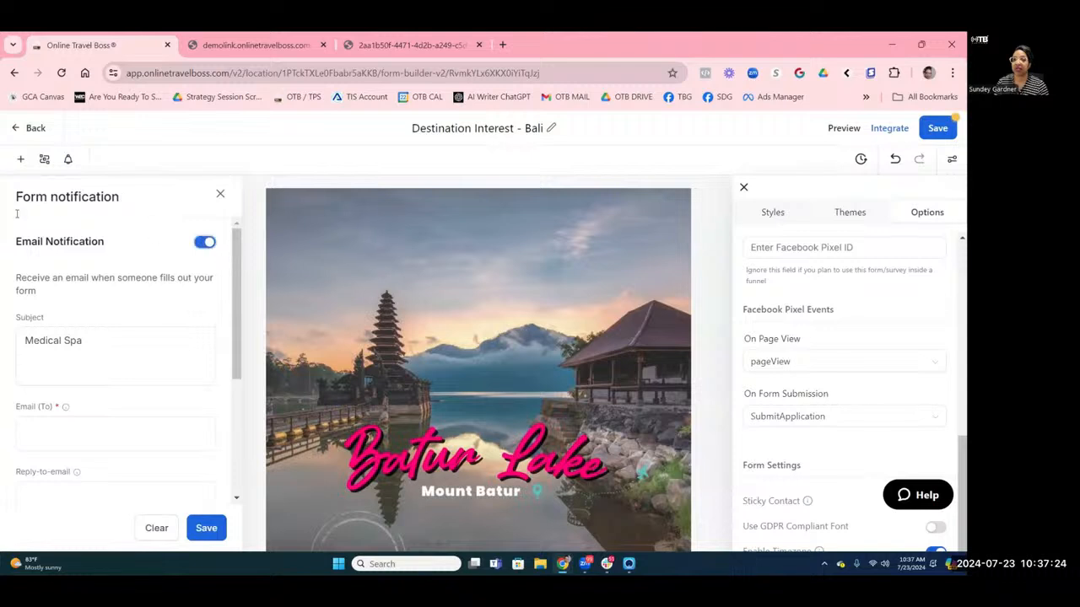
{"action": "left_click", "coordinate": [111, 334]}
{"action": "key", "text": "ctrl+a"}
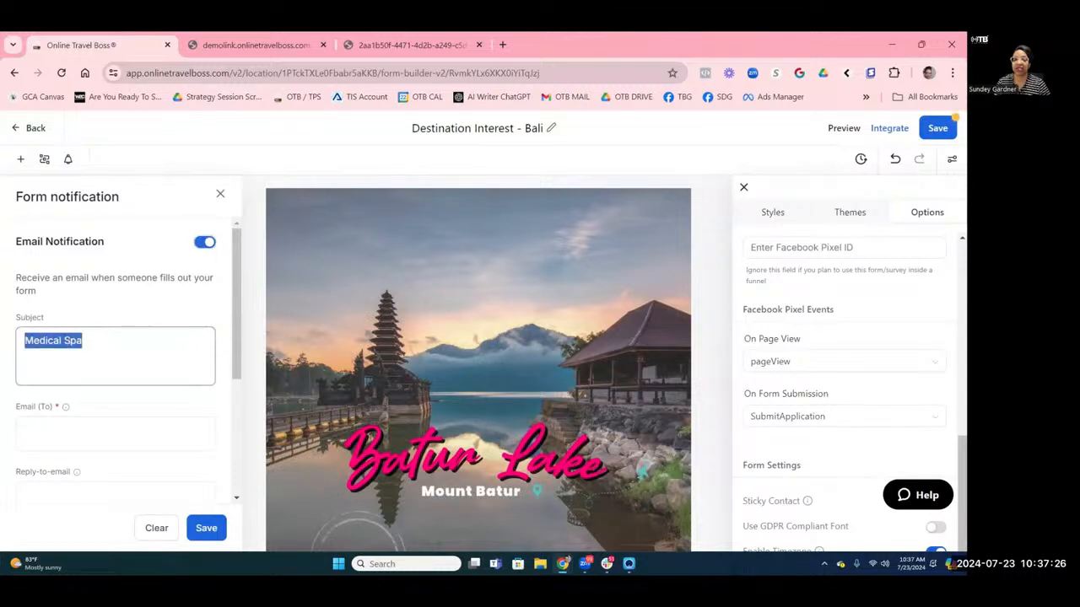
{"action": "type", "text": "Des"}
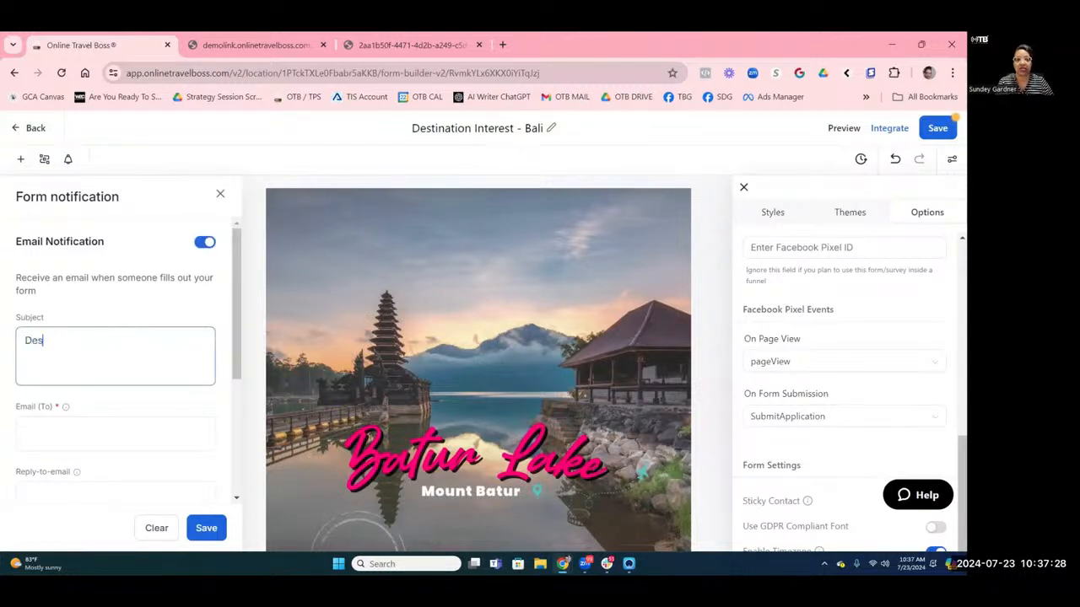
{"action": "type", "text": "tinati"}
{"action": "key", "text": "BackSpace"}
{"action": "key", "text": "BackSpace"}
{"action": "key", "text": "BackSpace"}
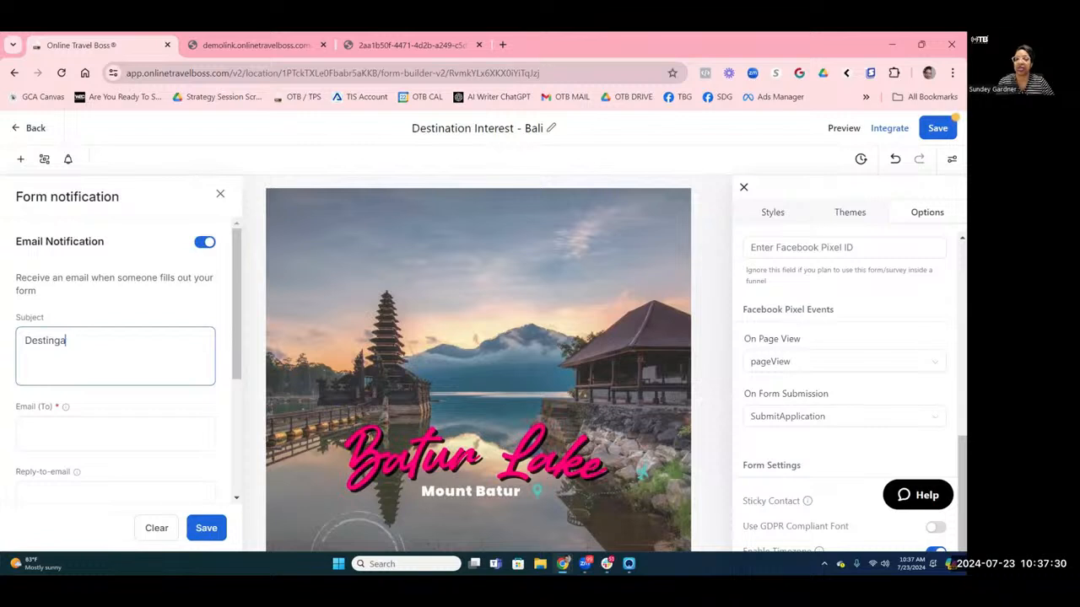
{"action": "type", "text": "ation"}
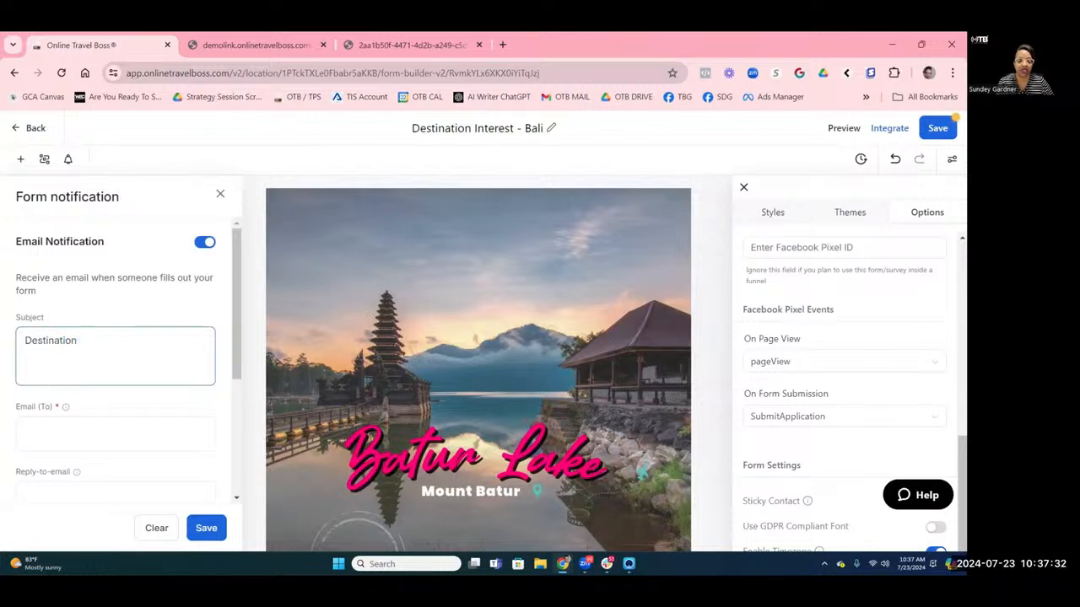
{"action": "type", "text": " Bali"}
{"action": "key", "text": "BackSpace"}
{"action": "key", "text": "BackSpace"}
{"action": "key", "text": "BackSpace"}
{"action": "key", "text": "BackSpace"}
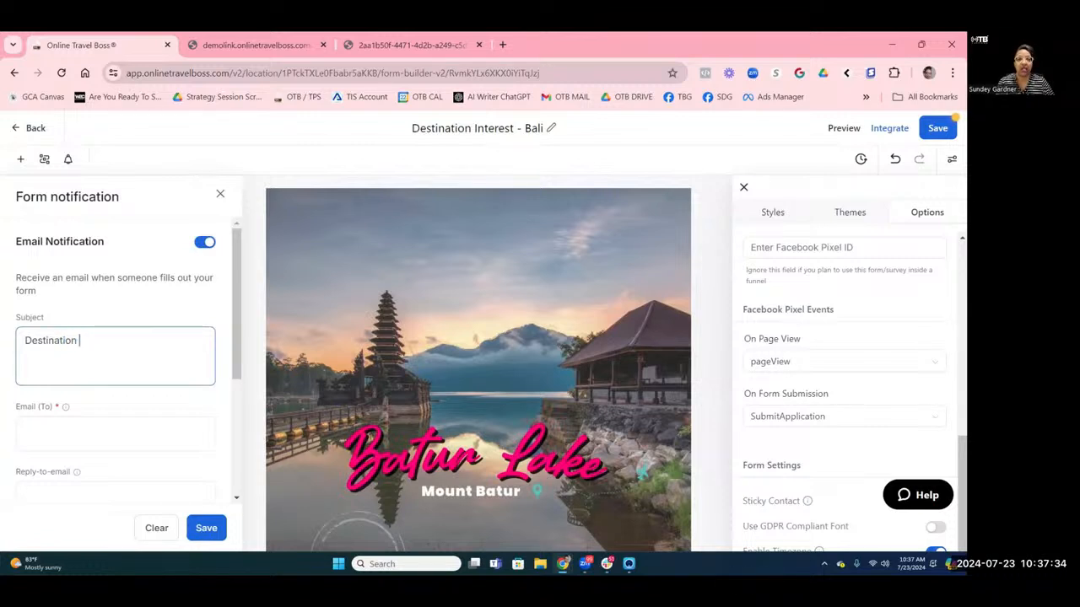
{"action": "type", "text": "Interes"}
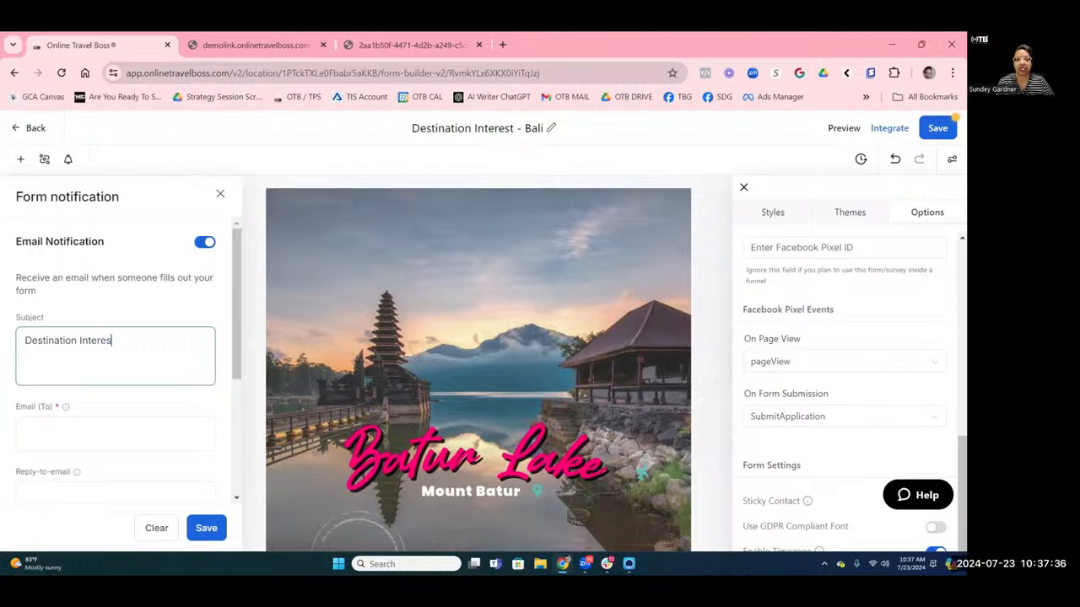
{"action": "type", "text": "t Form S"}
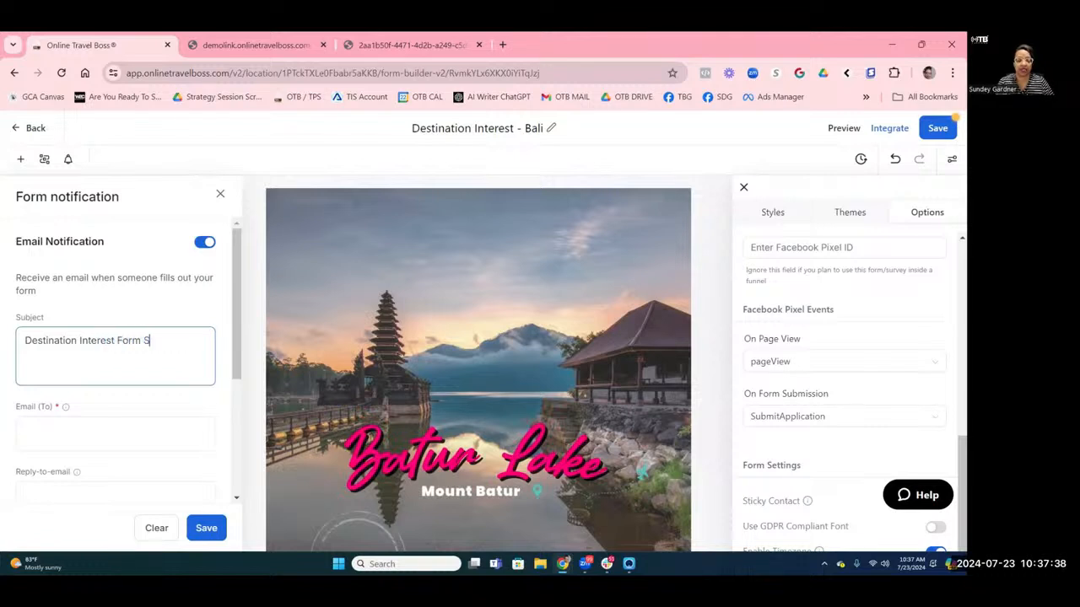
{"action": "type", "text": "ubmited"}
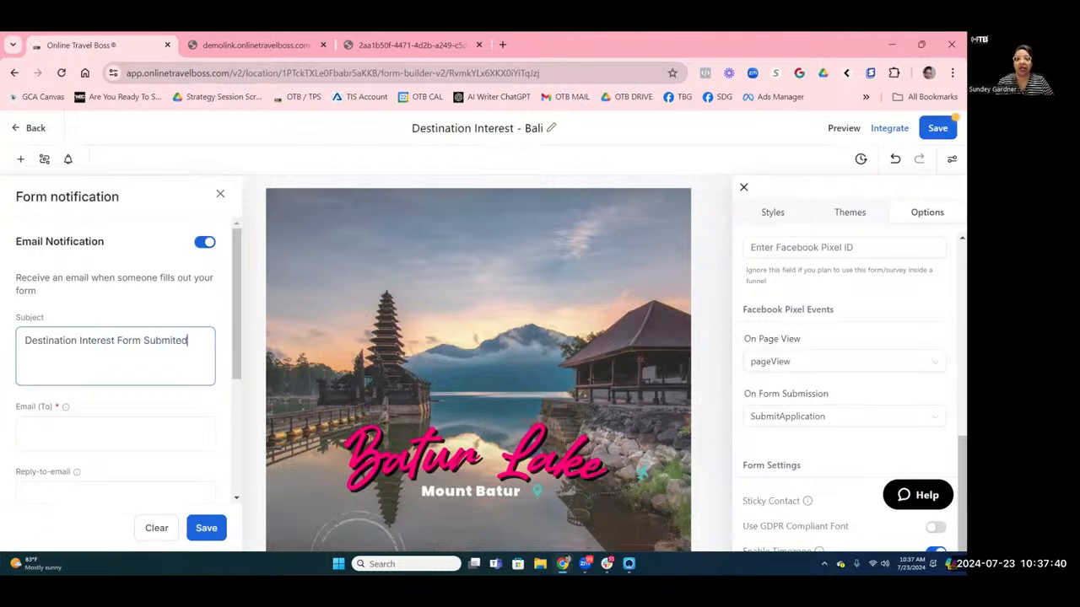
{"action": "type", "text": " for Bali"}
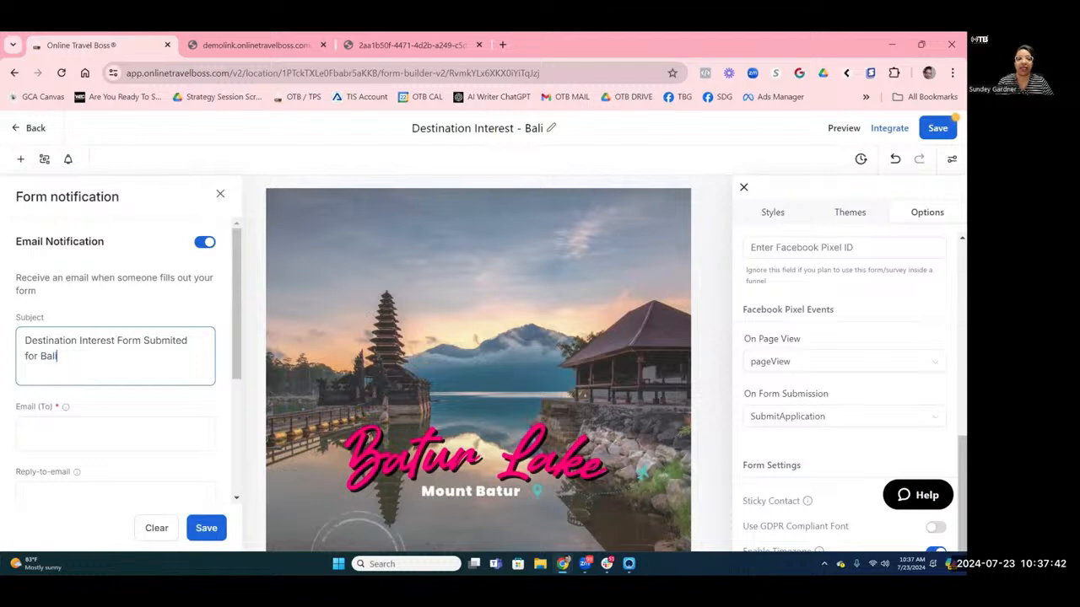
{"action": "left_click", "coordinate": [202, 530]}
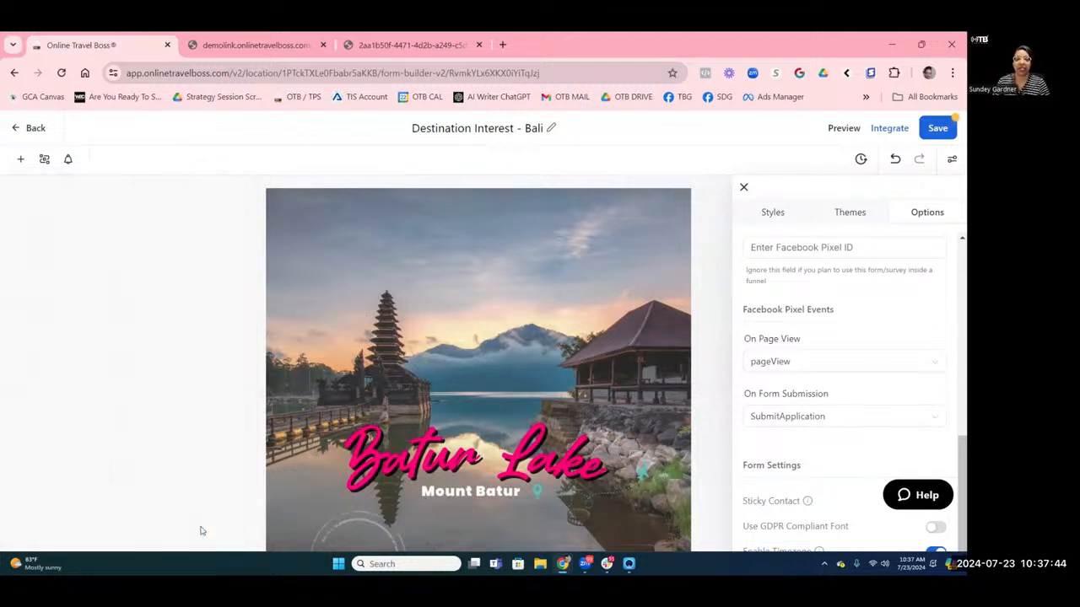
Enter the recipient address in Email (To), leave Auto Responder off, and save notifications.
{"action": "left_click", "coordinate": [68, 161]}
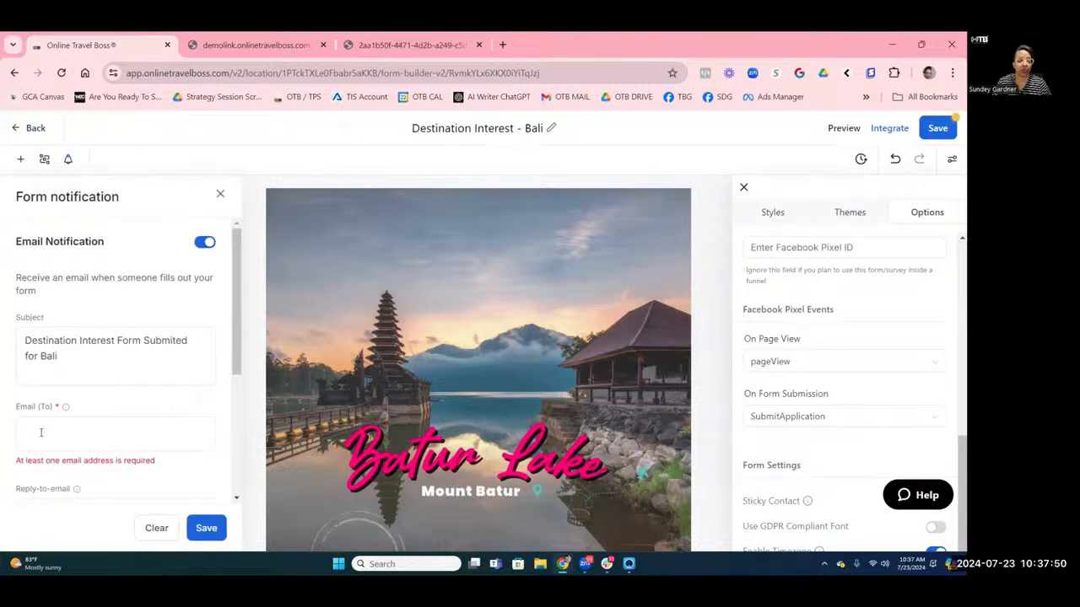
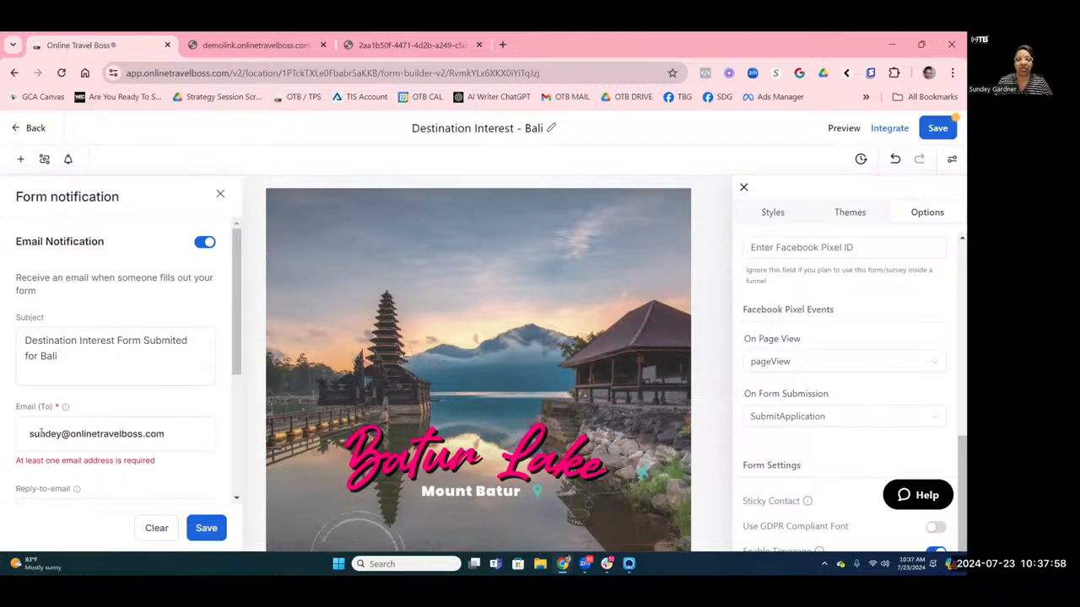
{"action": "scroll", "coordinate": [132, 410], "scroll_direction": "down", "scroll_amount": 2}
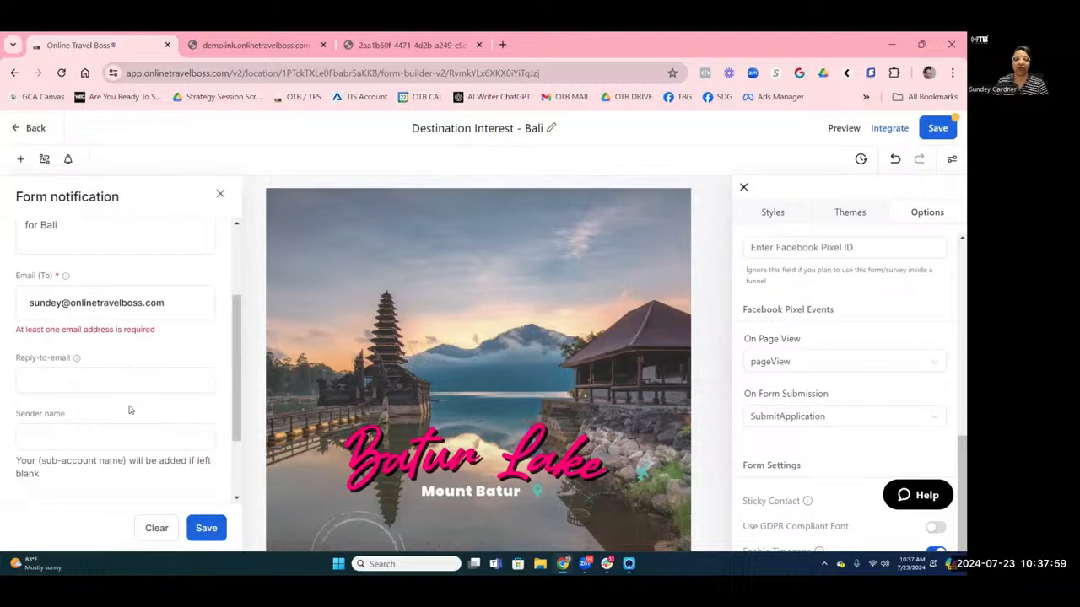
{"action": "left_click", "coordinate": [59, 378]}
{"action": "scroll", "coordinate": [84, 354], "scroll_direction": "down", "scroll_amount": 2}
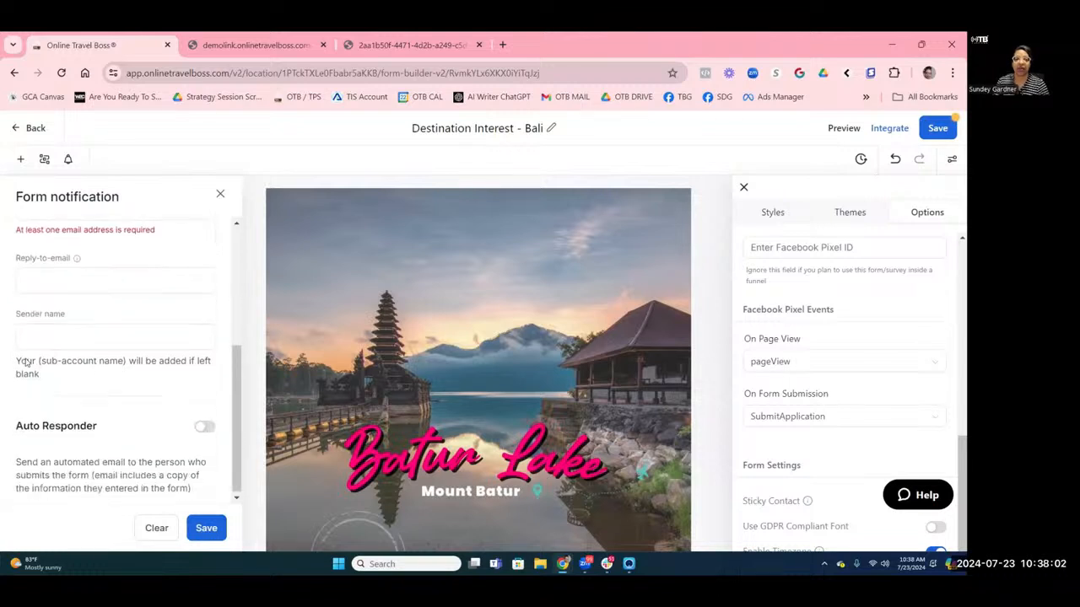
{"action": "scroll", "coordinate": [199, 446], "scroll_direction": "up", "scroll_amount": 1}
{"action": "left_click", "coordinate": [200, 444]}
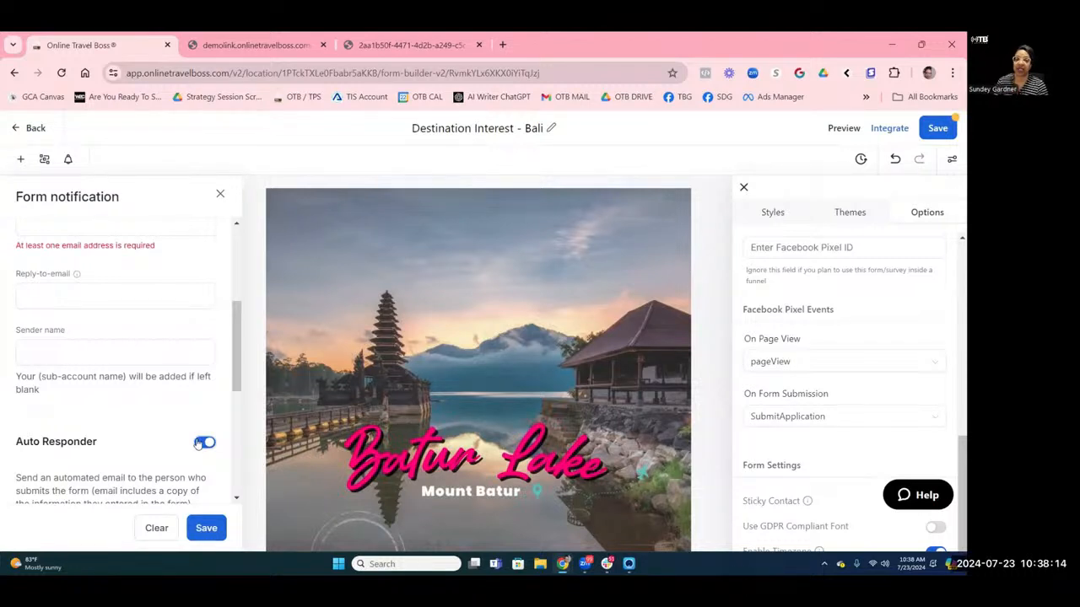
{"action": "left_click", "coordinate": [202, 443]}
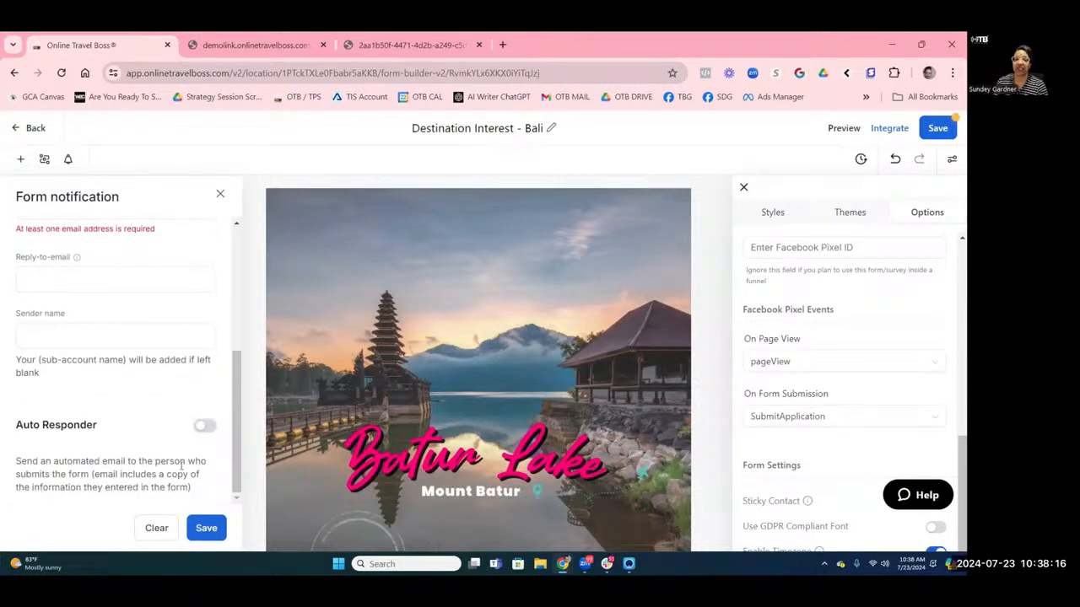
{"action": "left_click", "coordinate": [199, 529]}
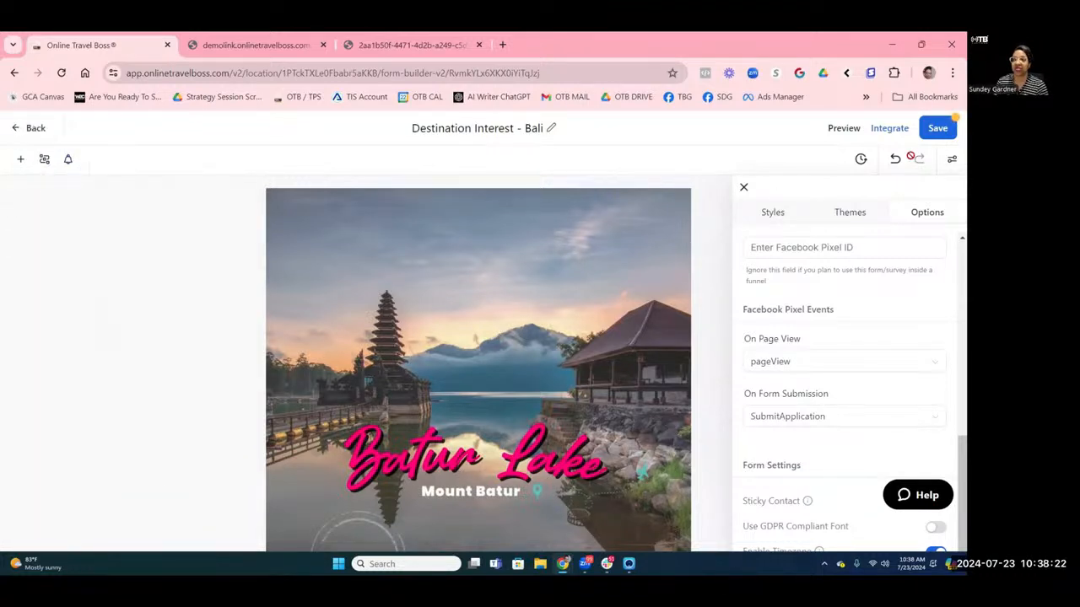
Save the Bali interest form and bring up the Integrate Form dialog.
{"action": "left_click", "coordinate": [938, 135]}
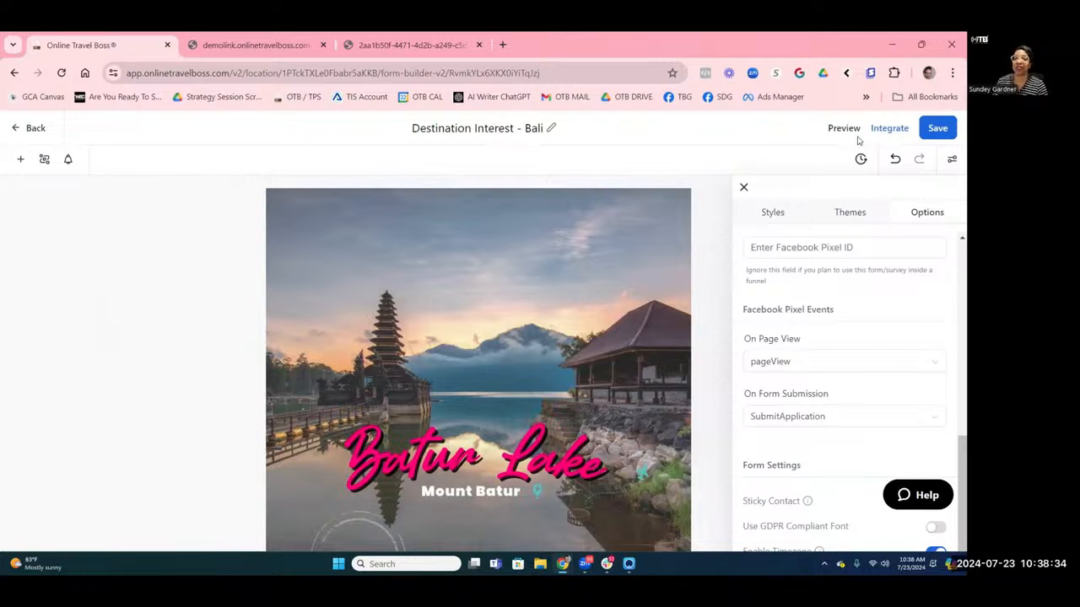
{"action": "left_click", "coordinate": [887, 133]}
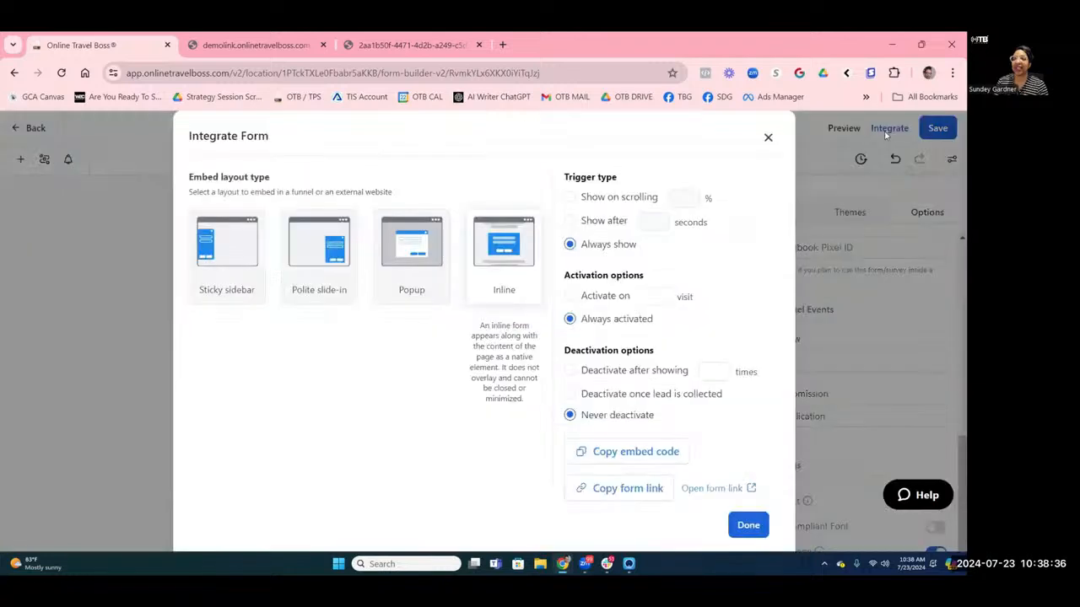